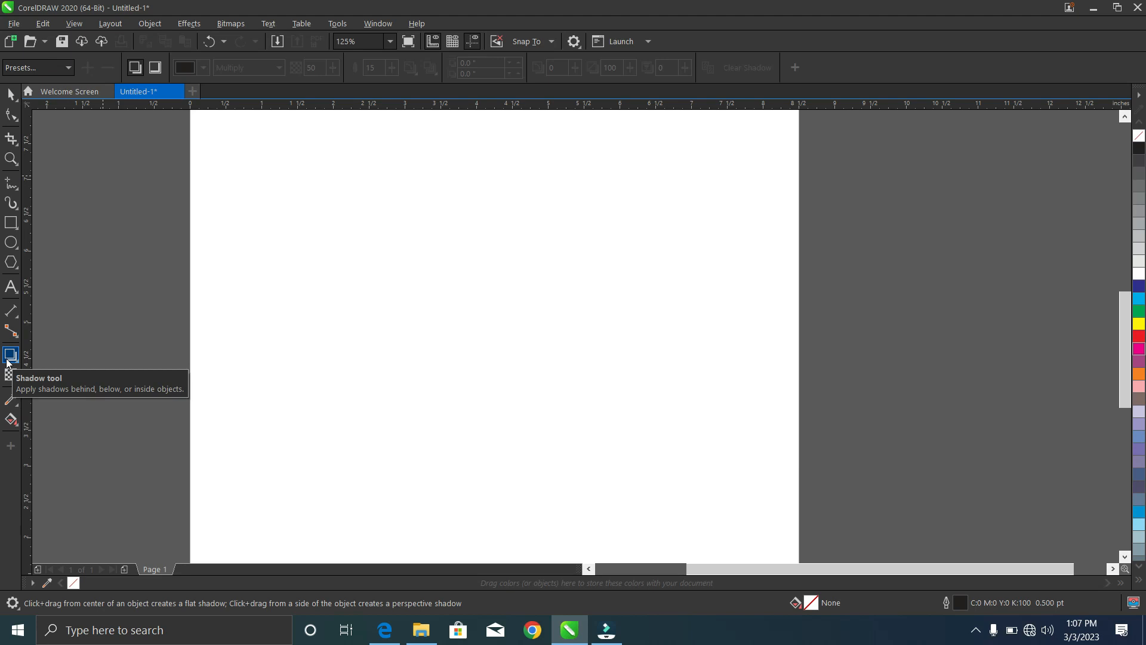
# Step: Draw a rectangle about 1.48 by 1.47 inches on the page, fill it red and remove its outline
pyautogui.click(9, 226)
pyautogui.moveTo(291, 259); pyautogui.dragTo(397, 363)
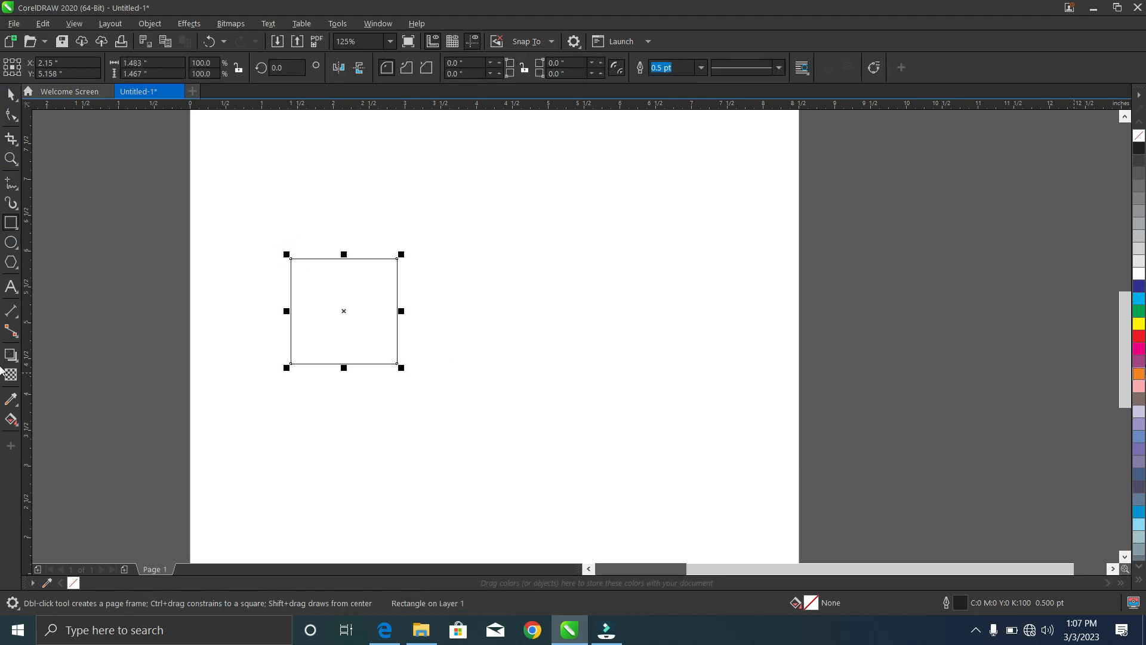
pyautogui.click(1139, 338)
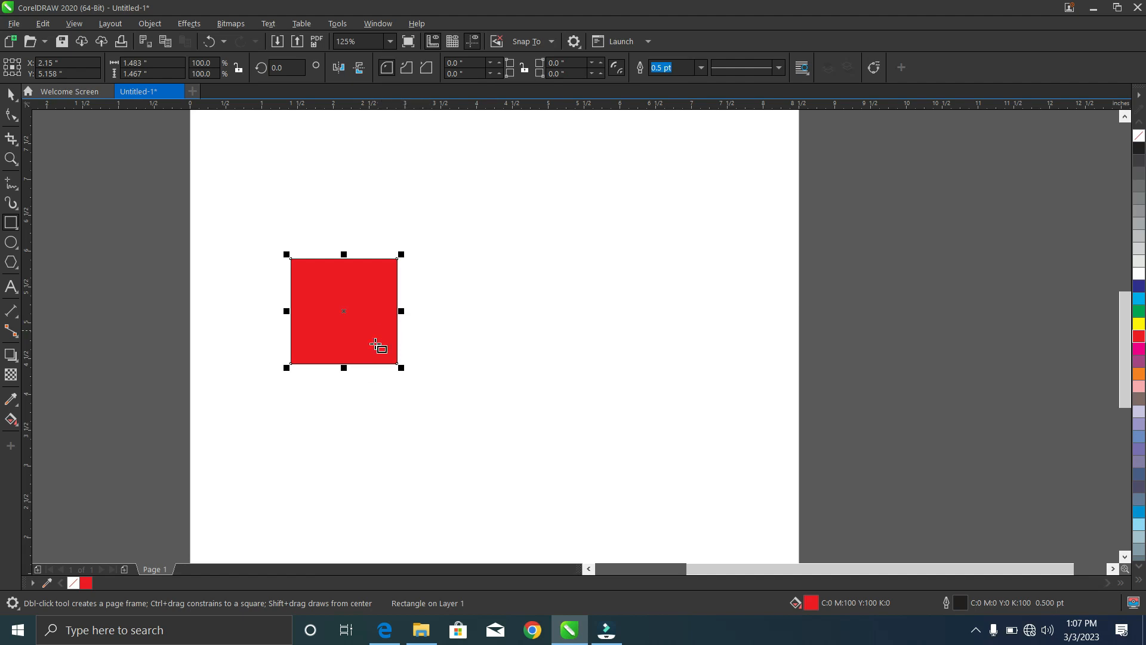
pyautogui.rightClick(1139, 137)
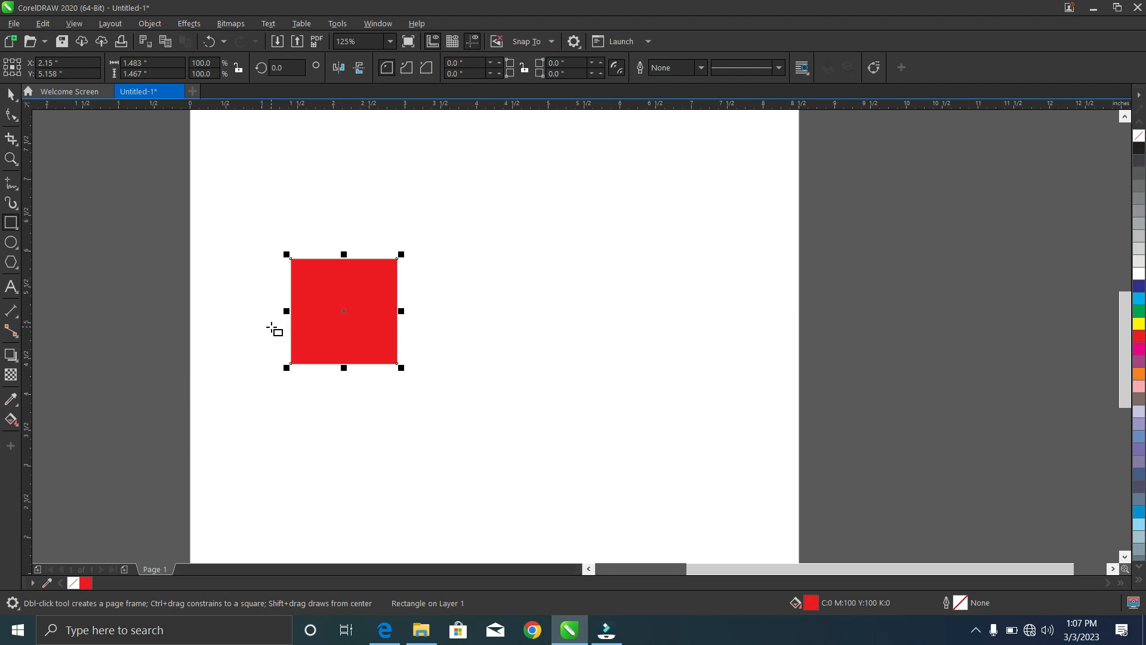
# Step: Add a drop shadow running from the square's left edge to just past its right edge, with opacity 82
pyautogui.click(10, 355)
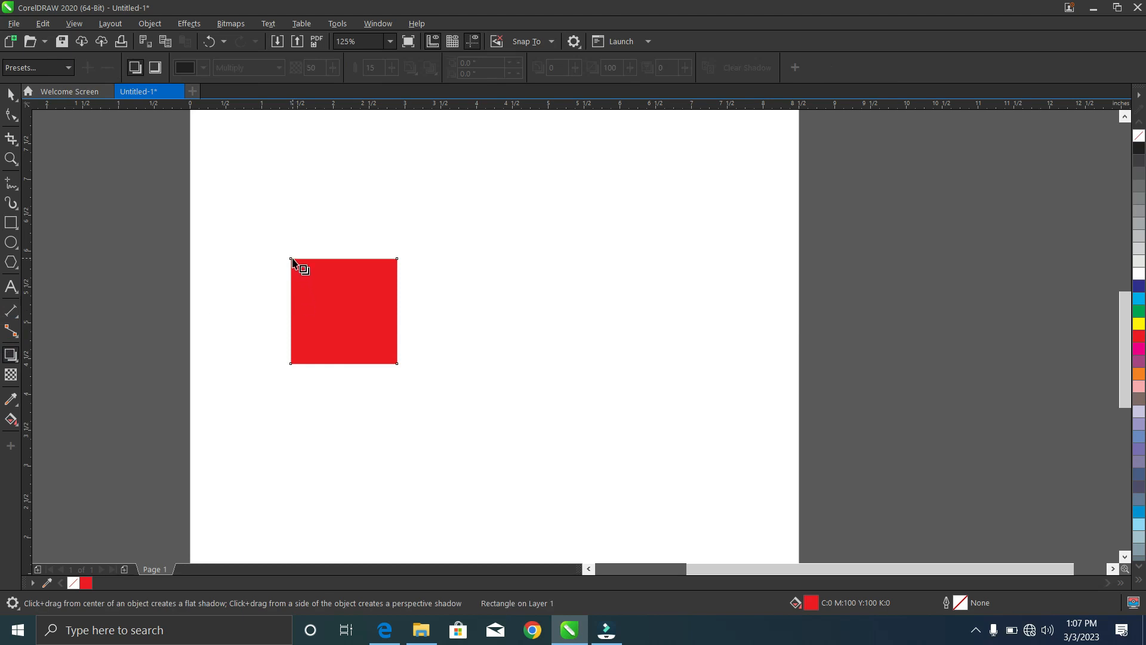
pyautogui.moveTo(297, 263); pyautogui.dragTo(409, 310)
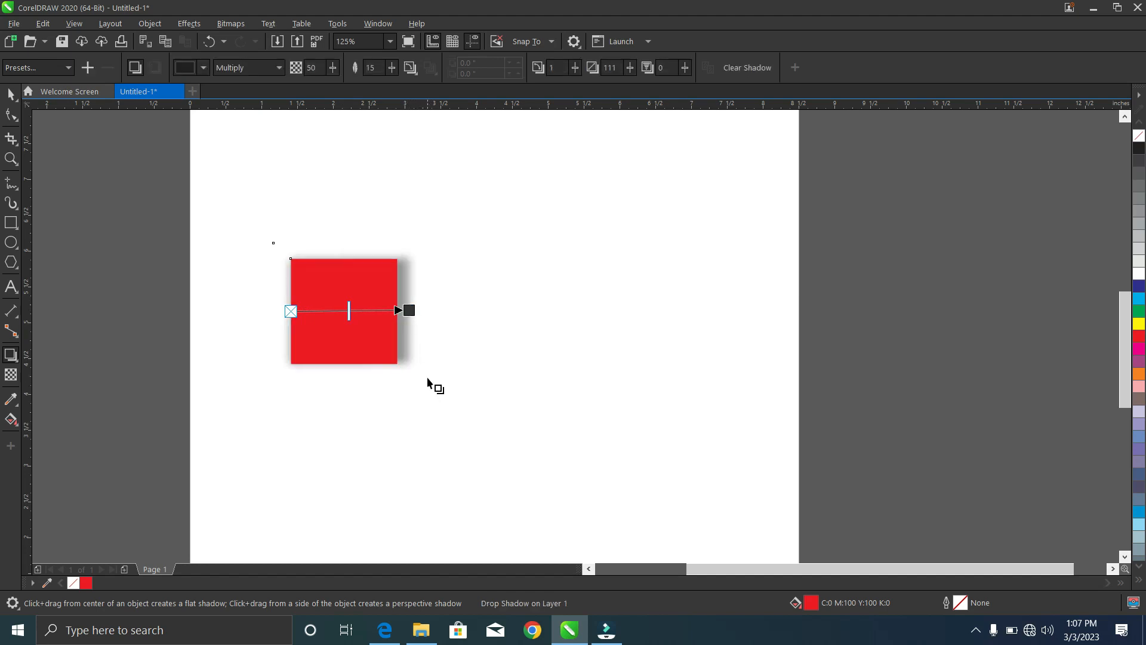
pyautogui.scroll(3, 359, 317)
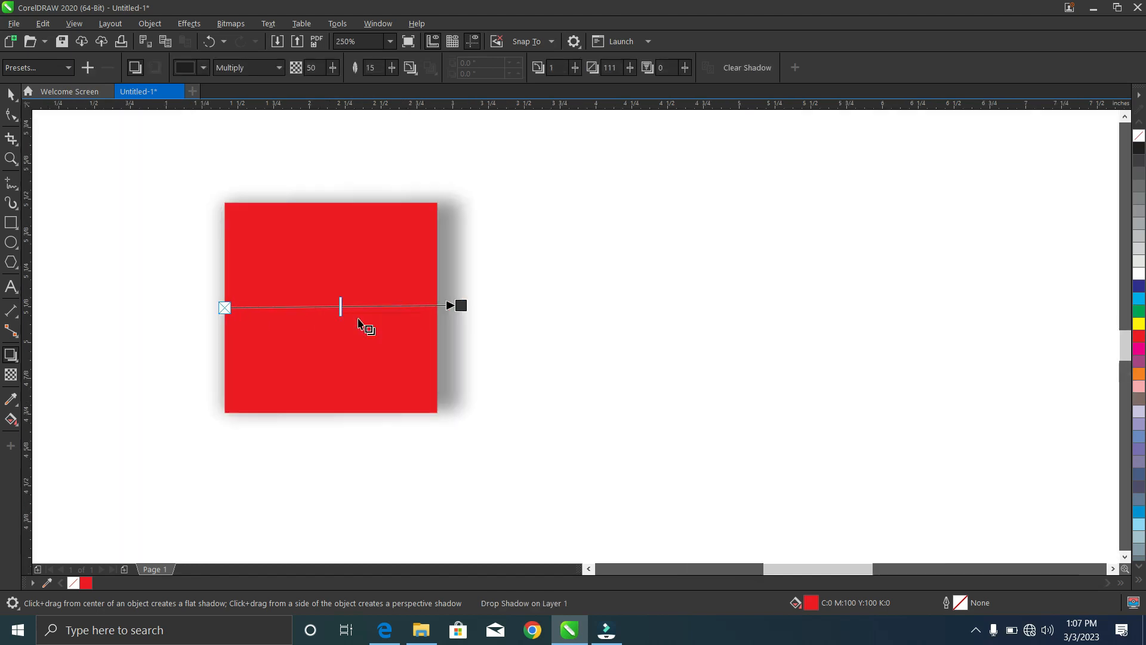
pyautogui.scroll(-2, 300, 299)
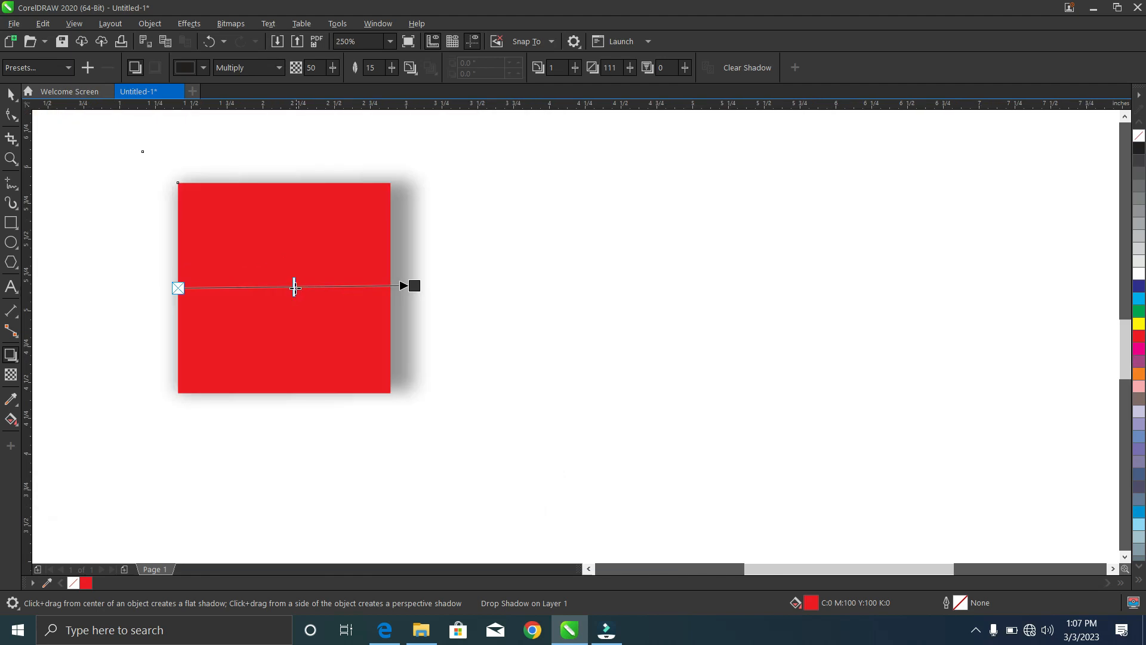
pyautogui.moveTo(294, 286); pyautogui.dragTo(369, 289)
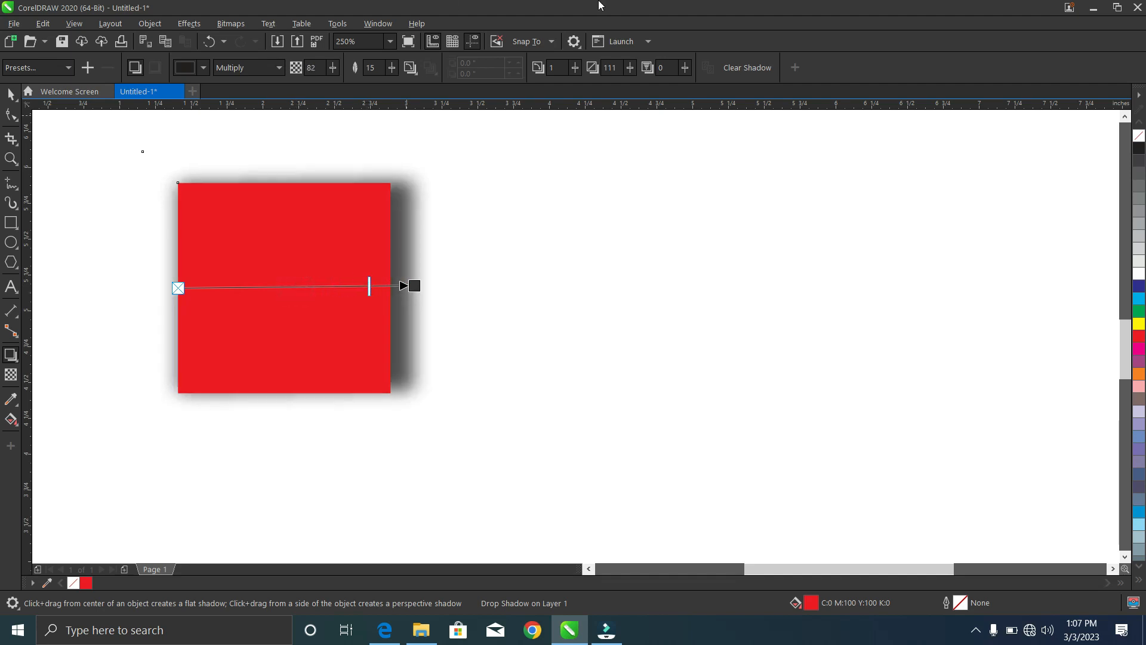
# Step: Try blue and yellow as the drop shadow's color and settle on the dark blue from the CMYK palette
pyautogui.click(204, 67)
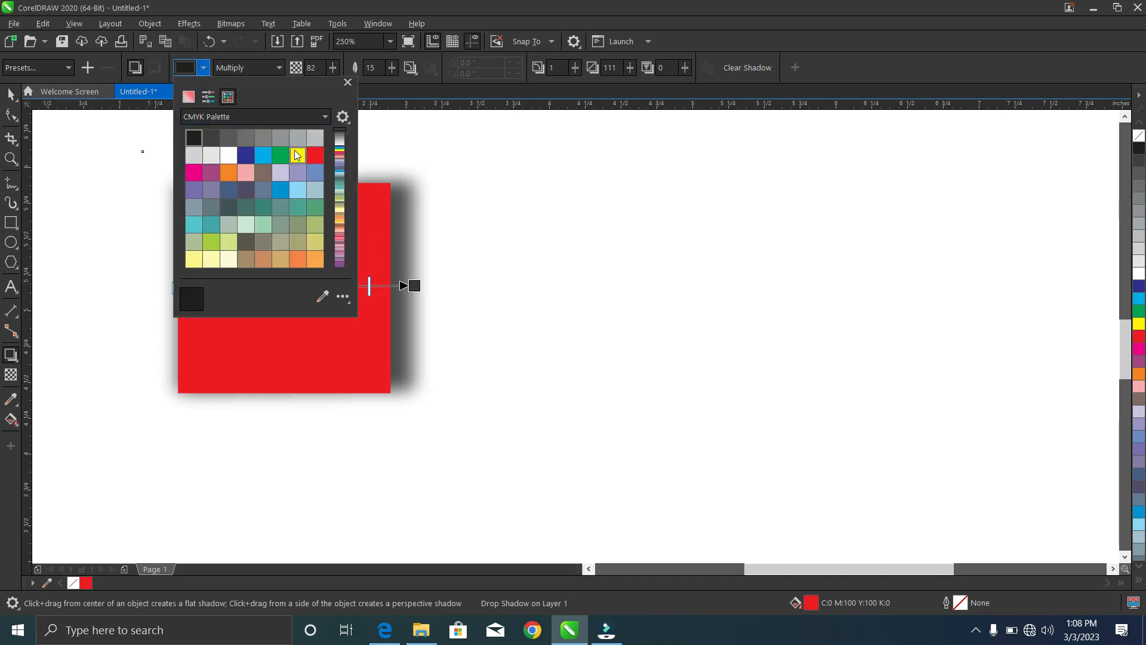
pyautogui.click(244, 156)
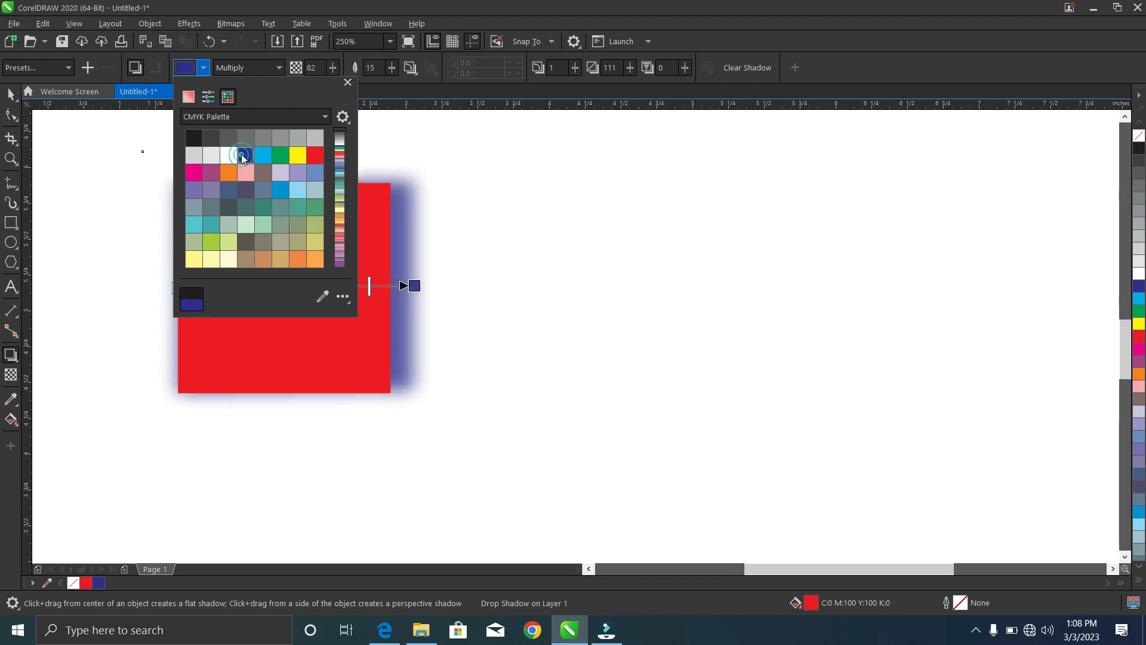
pyautogui.click(297, 156)
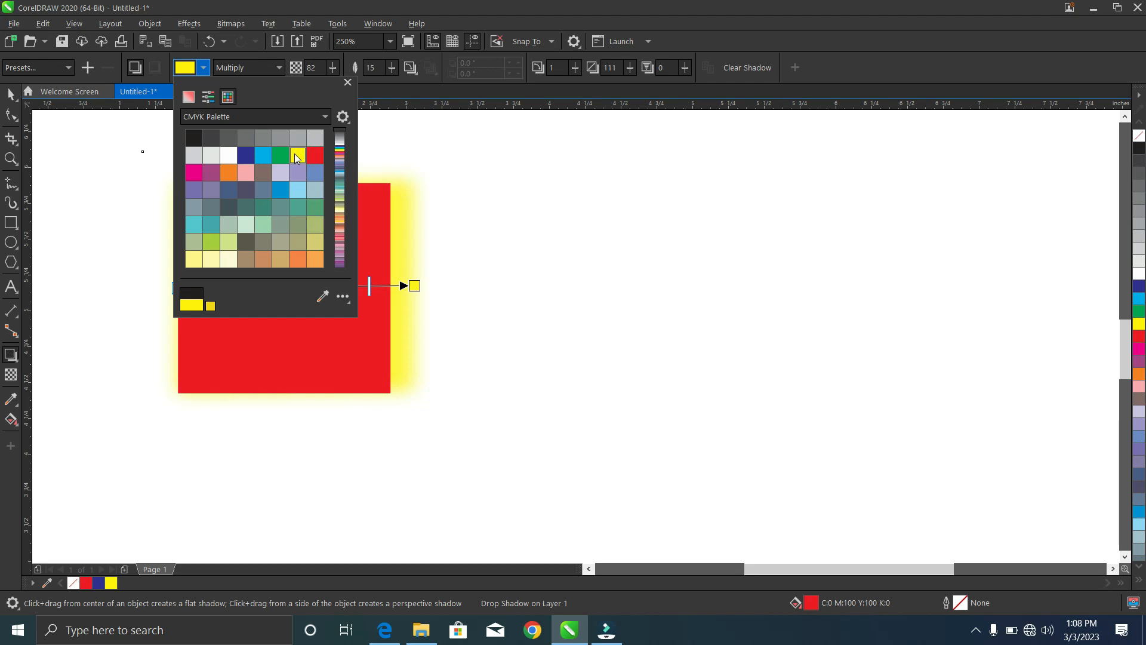
pyautogui.click(247, 154)
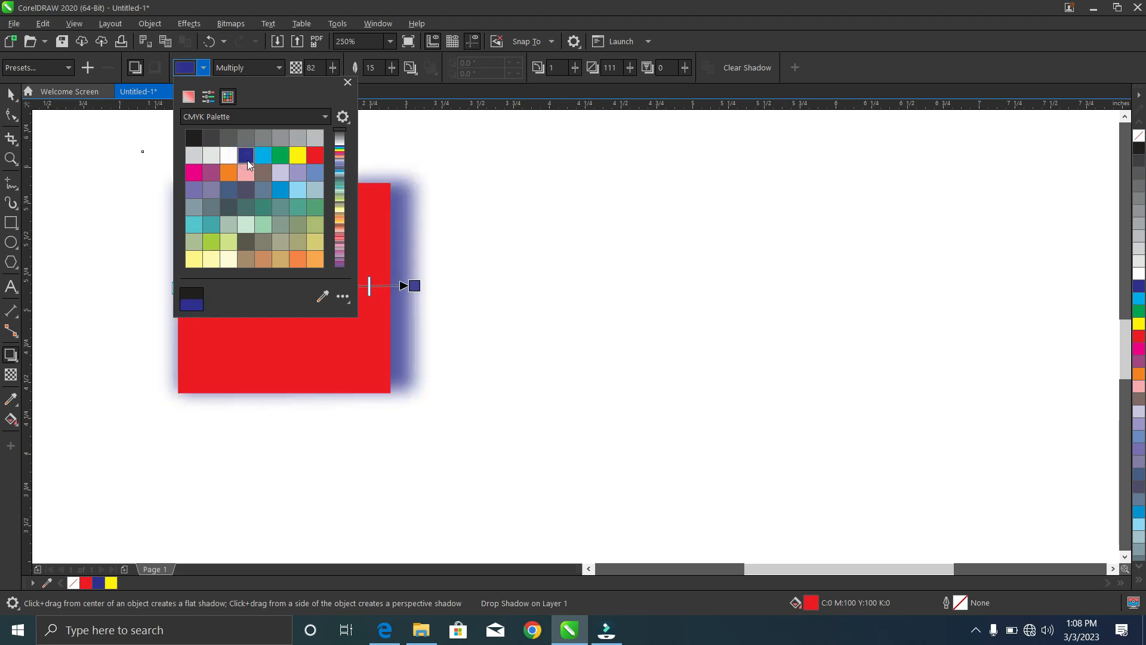
pyautogui.click(347, 82)
# Step: Try the Add, Color, Hue and Saturation merge modes on the drop shadow
pyautogui.click(267, 67)
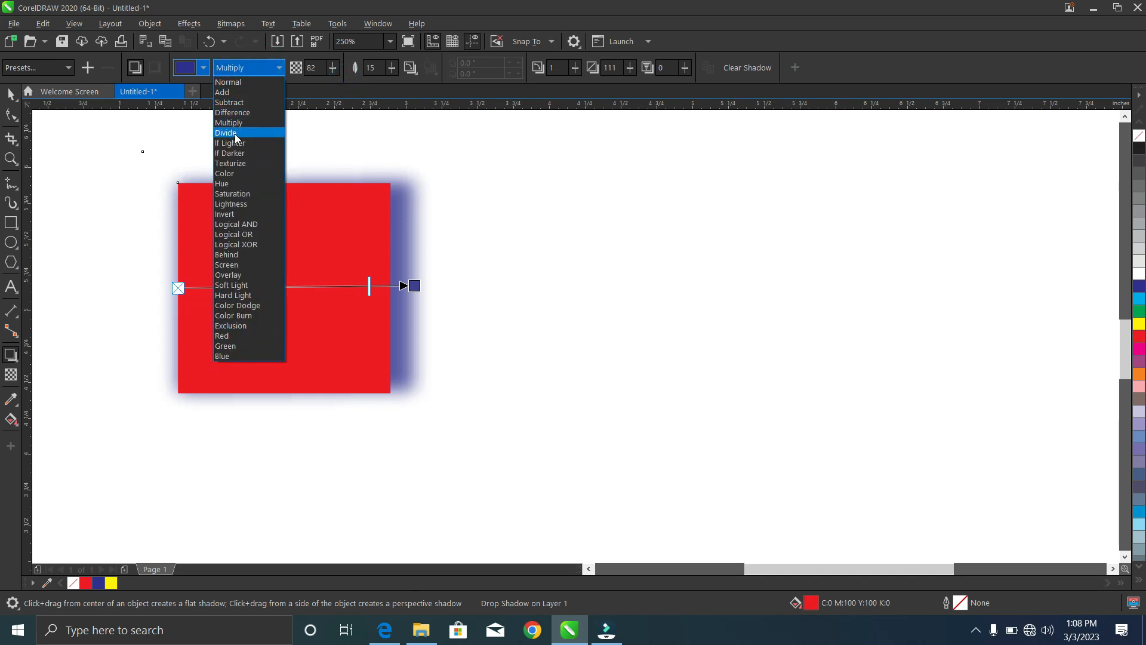
pyautogui.click(235, 92)
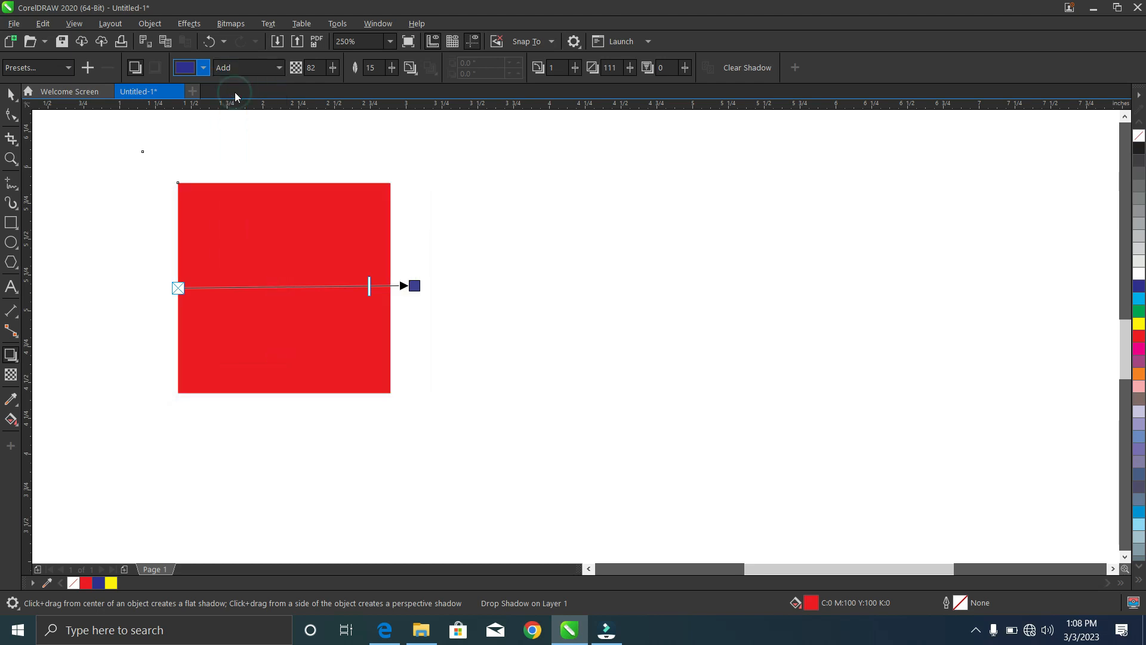
pyautogui.click(265, 67)
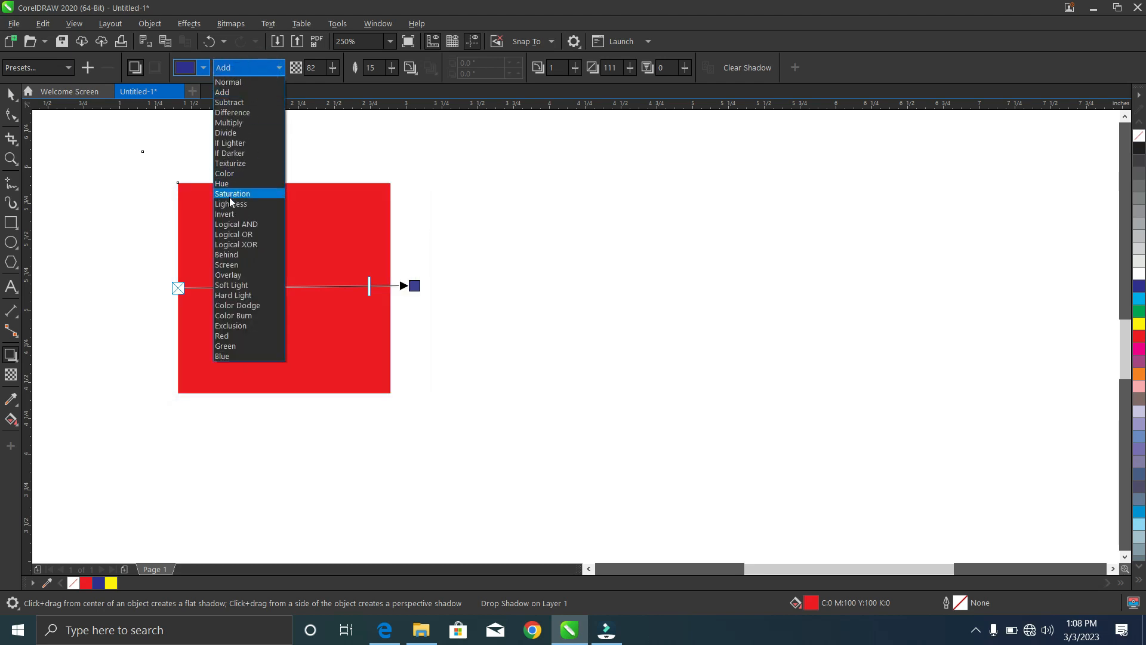
pyautogui.click(230, 173)
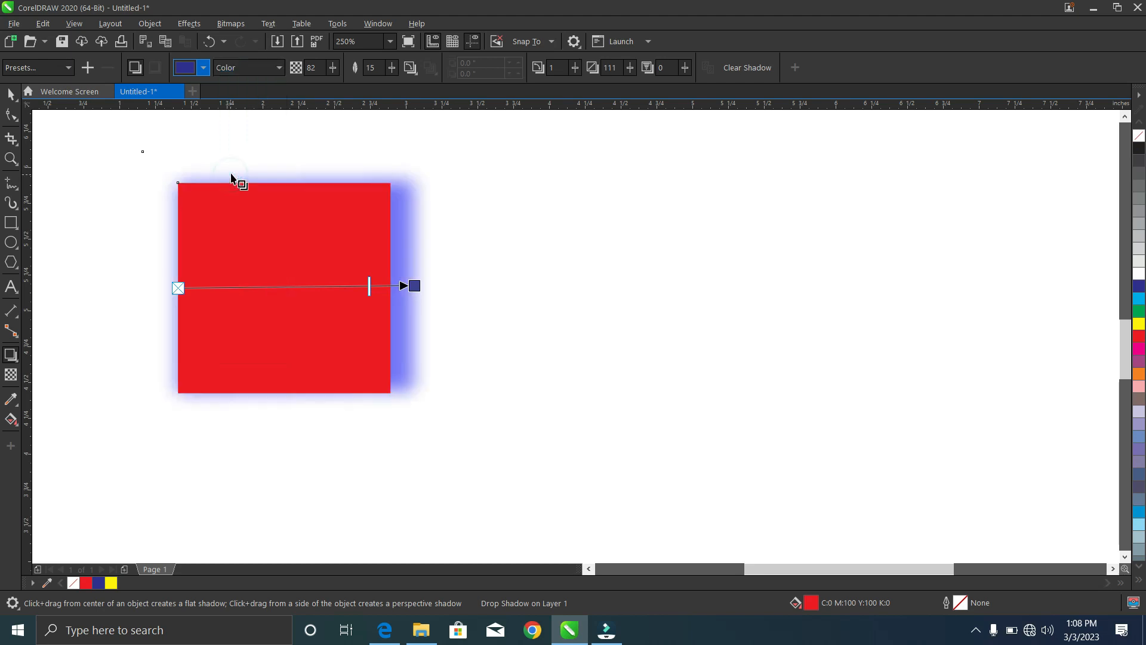
pyautogui.click(278, 69)
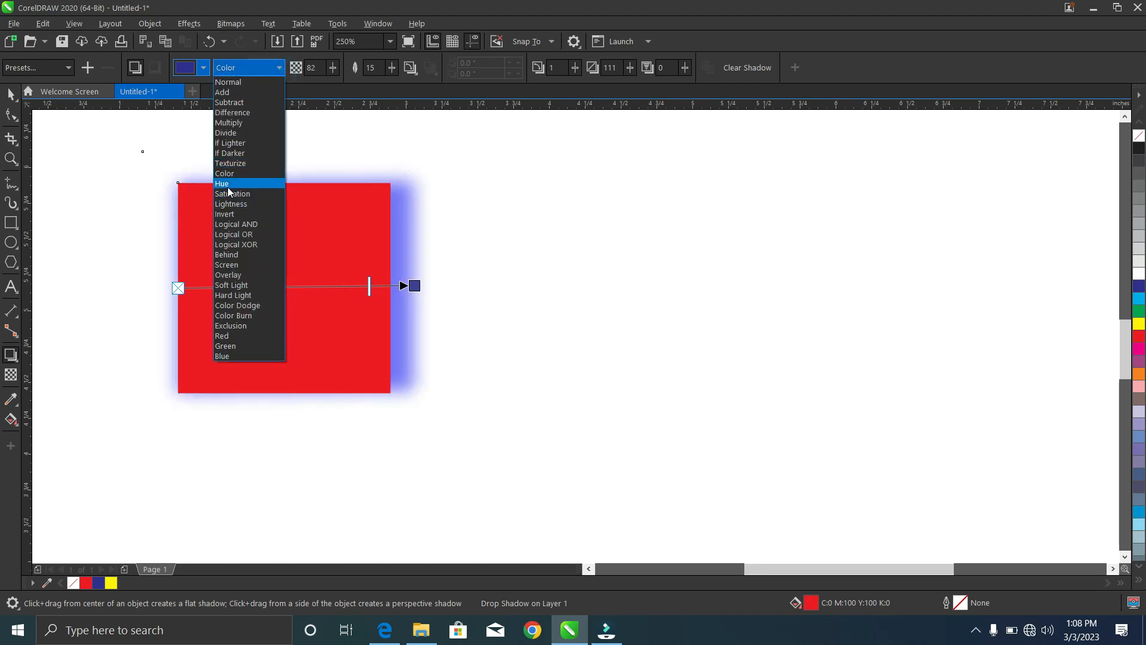
pyautogui.click(228, 188)
pyautogui.click(266, 67)
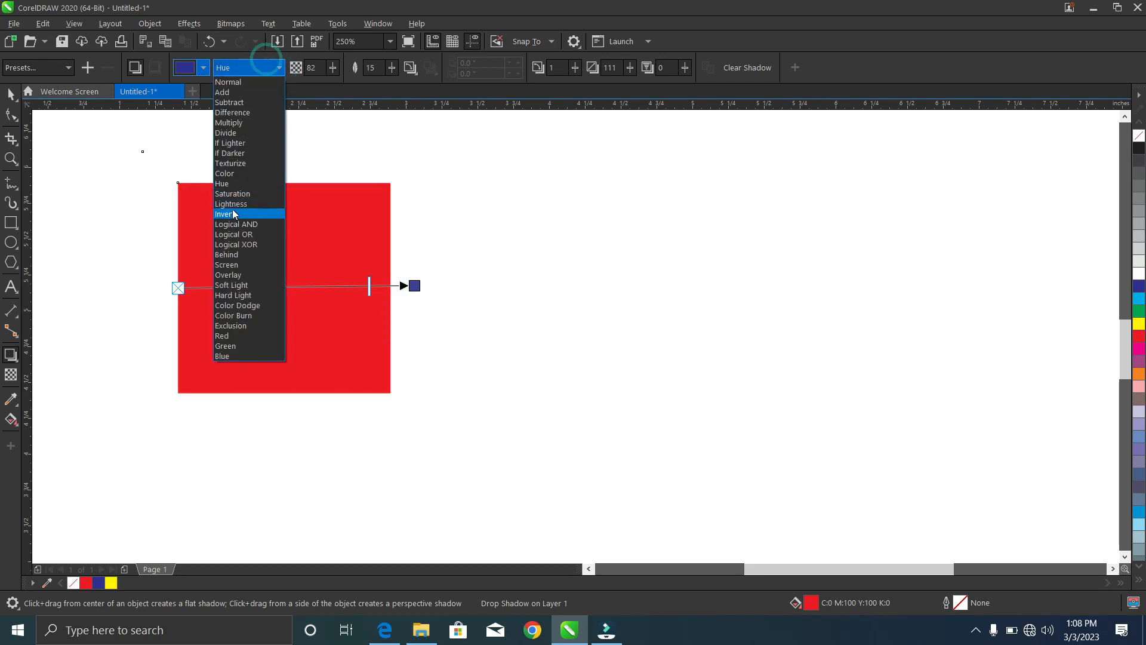
pyautogui.click(233, 193)
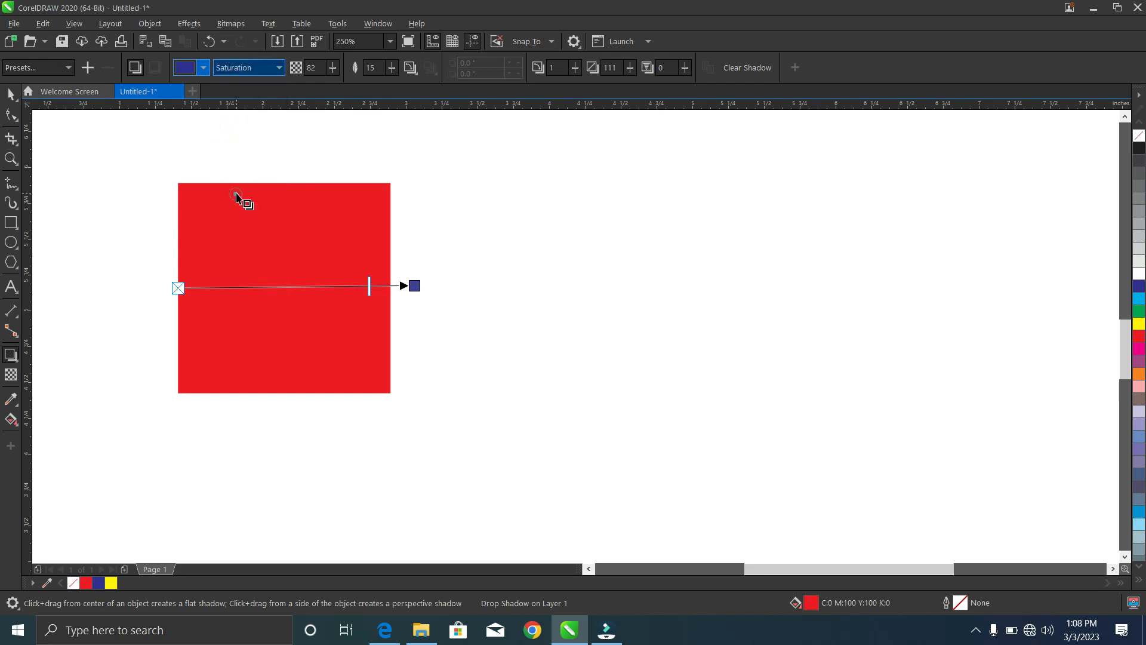
# Step: Try the Multiply merge mode on the blue shadow, and settle on Normal
pyautogui.click(279, 68)
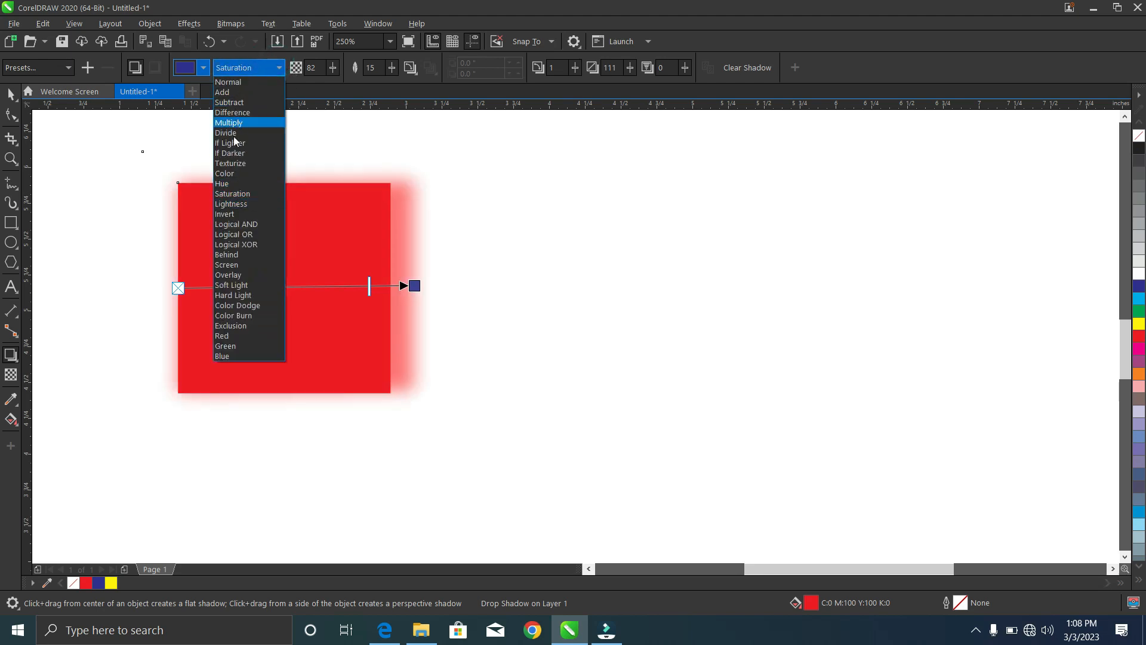
pyautogui.click(234, 123)
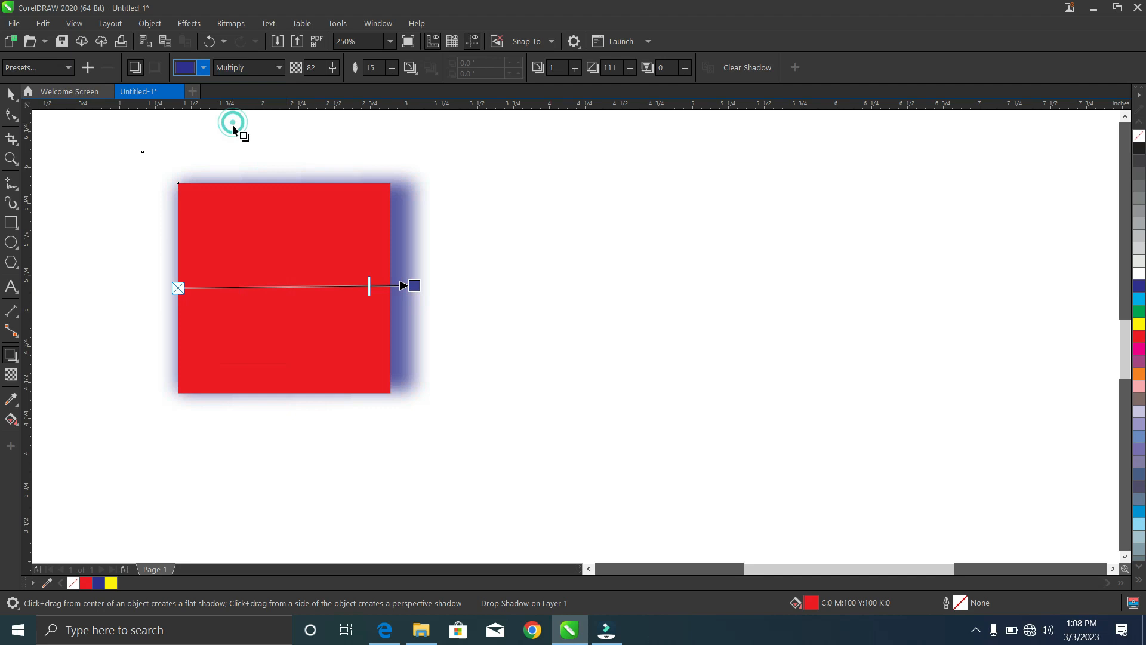
pyautogui.click(256, 69)
pyautogui.click(239, 81)
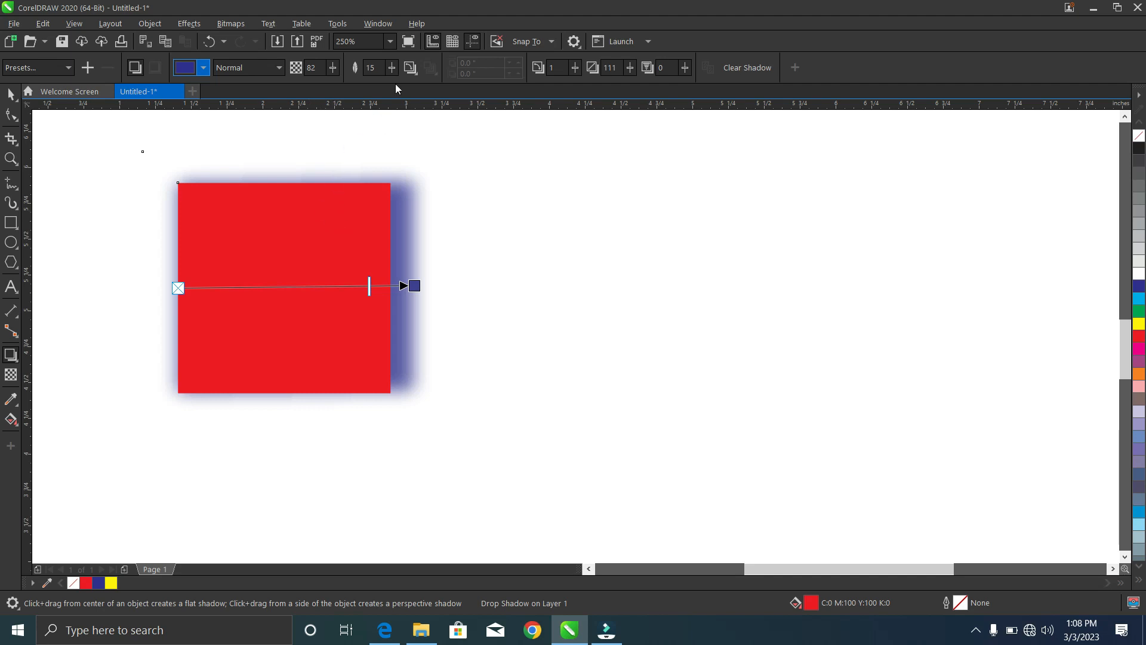
# Step: Try the Gaussian Blur, Inside, Middle and Outside feathering directions on the square's shadow
pyautogui.click(410, 68)
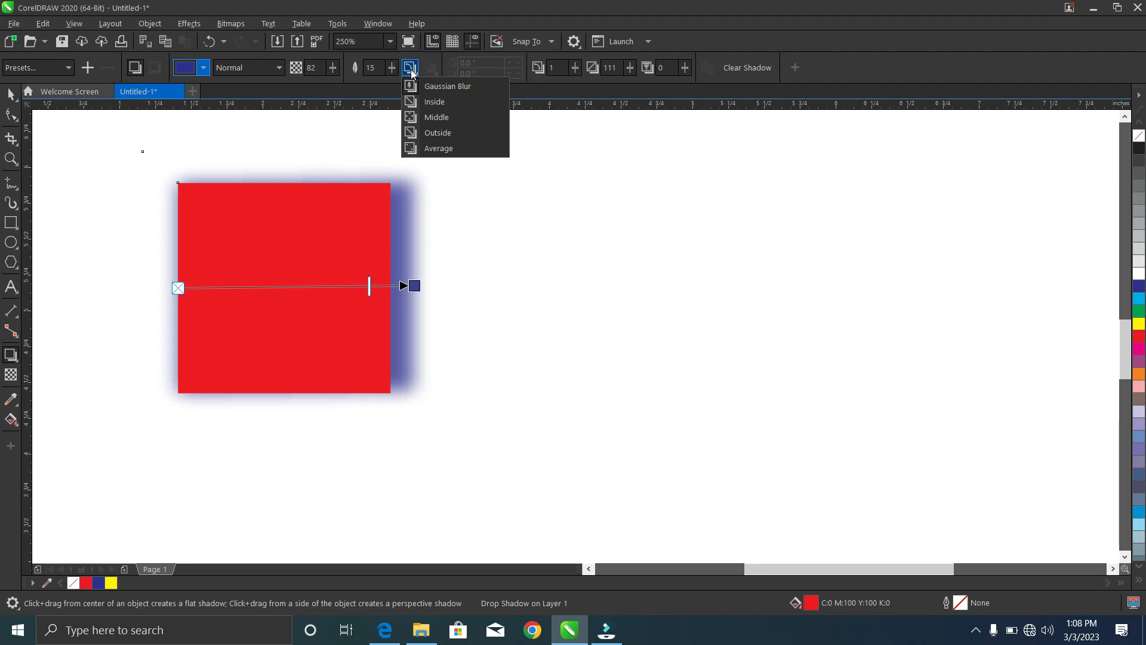
pyautogui.click(445, 89)
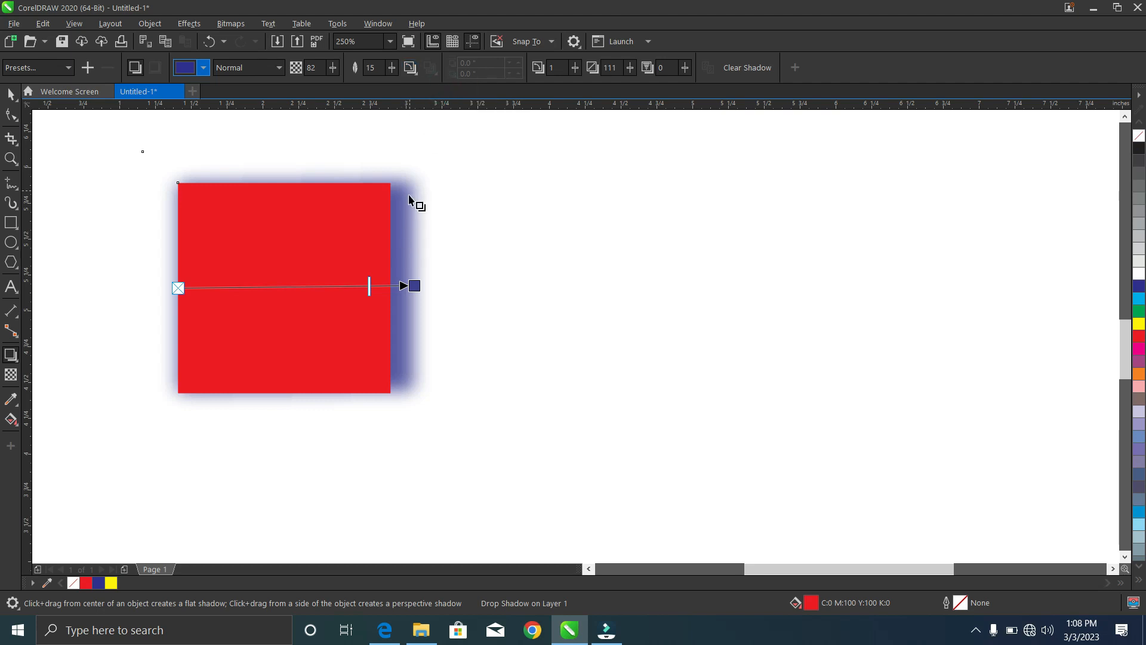
pyautogui.click(410, 68)
pyautogui.click(432, 101)
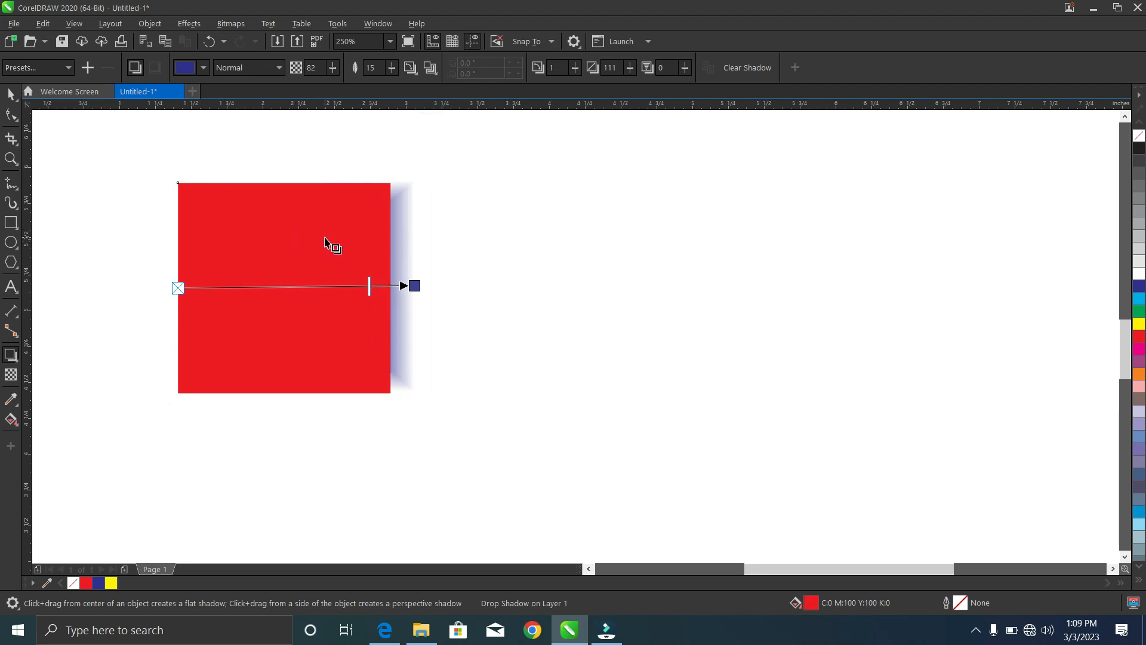
pyautogui.click(435, 67)
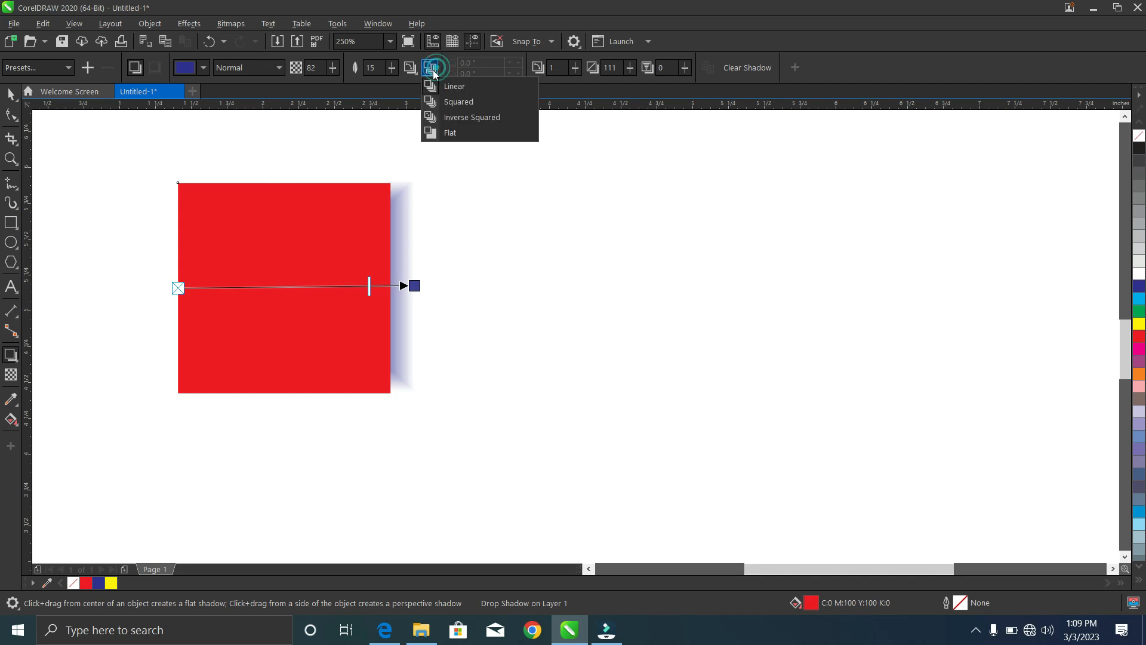
pyautogui.click(412, 71)
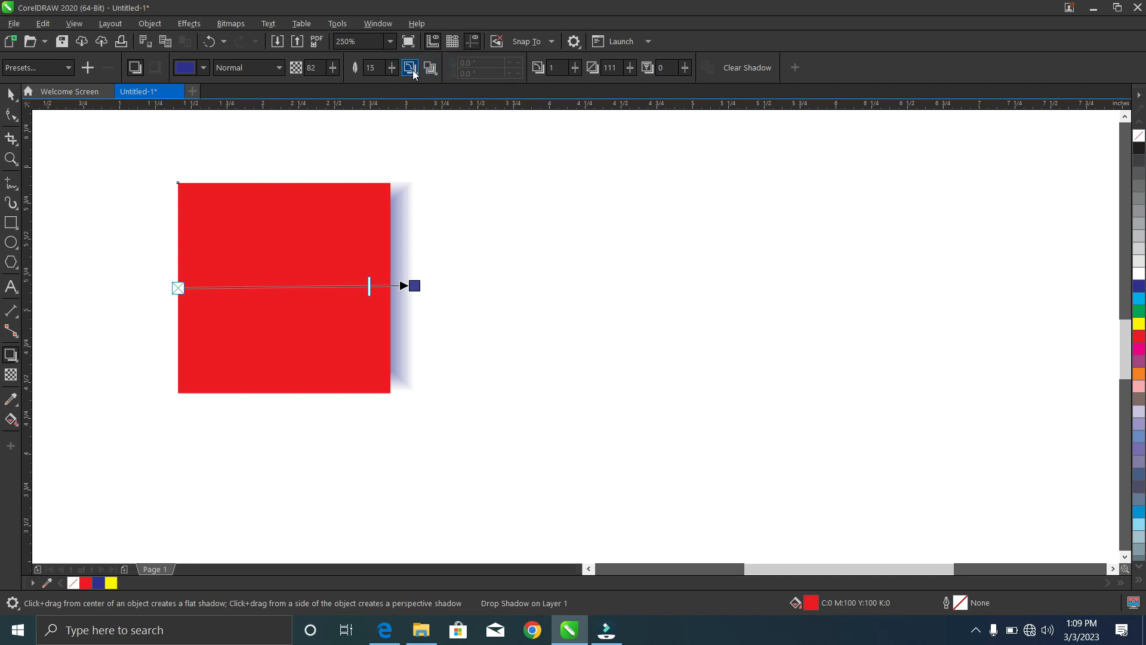
pyautogui.click(433, 118)
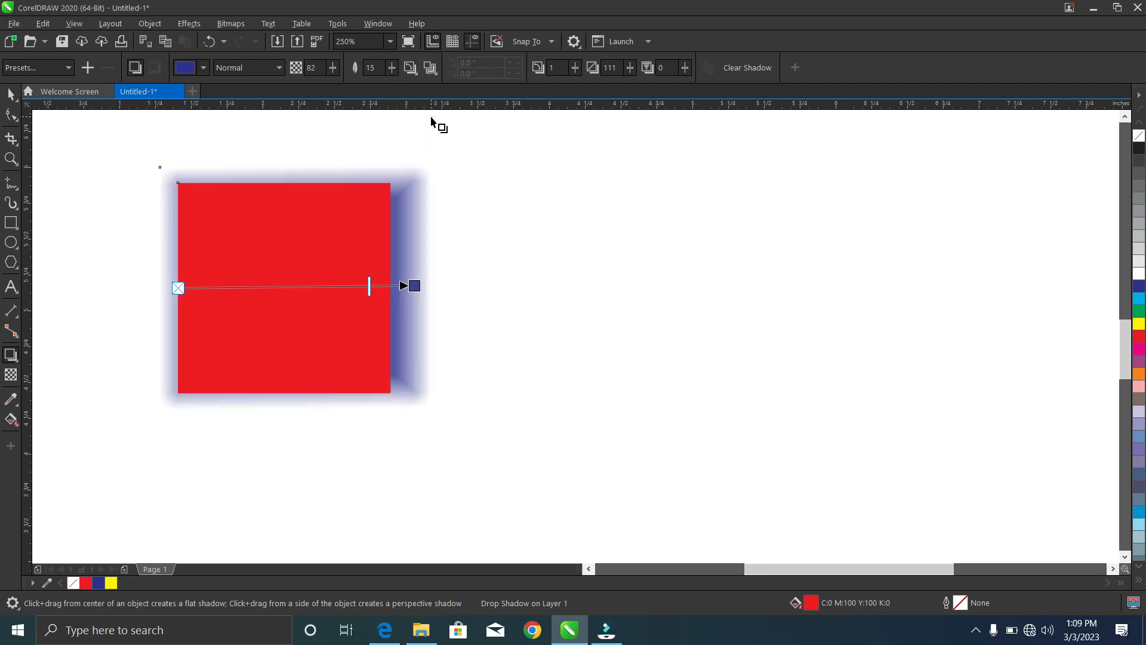
pyautogui.click(410, 68)
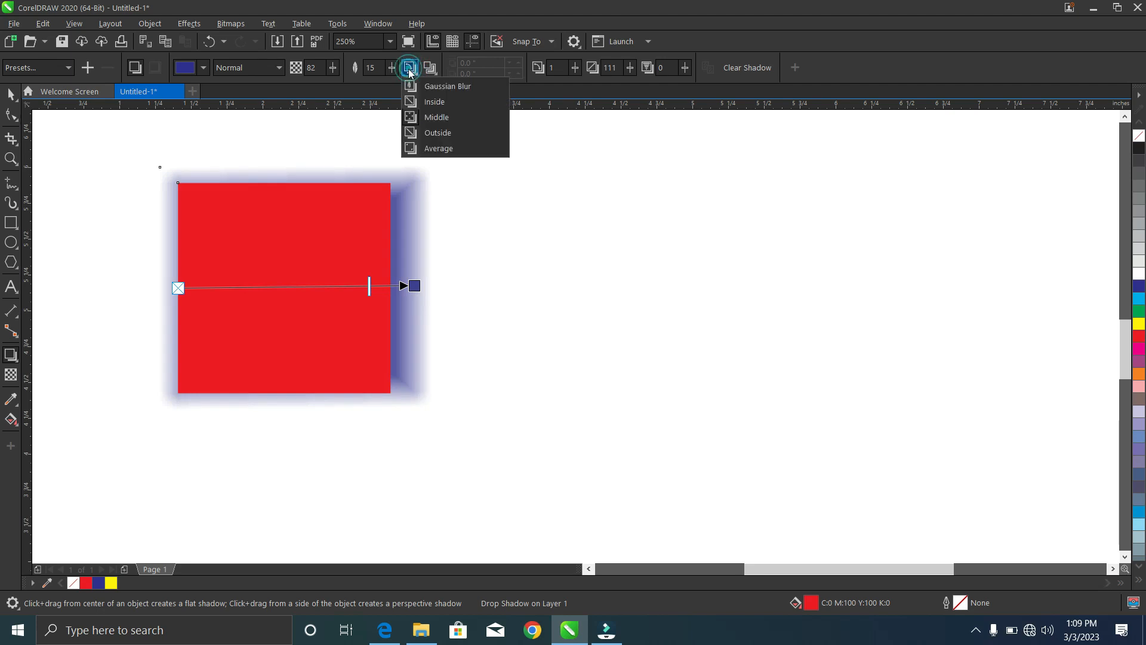
pyautogui.click(435, 130)
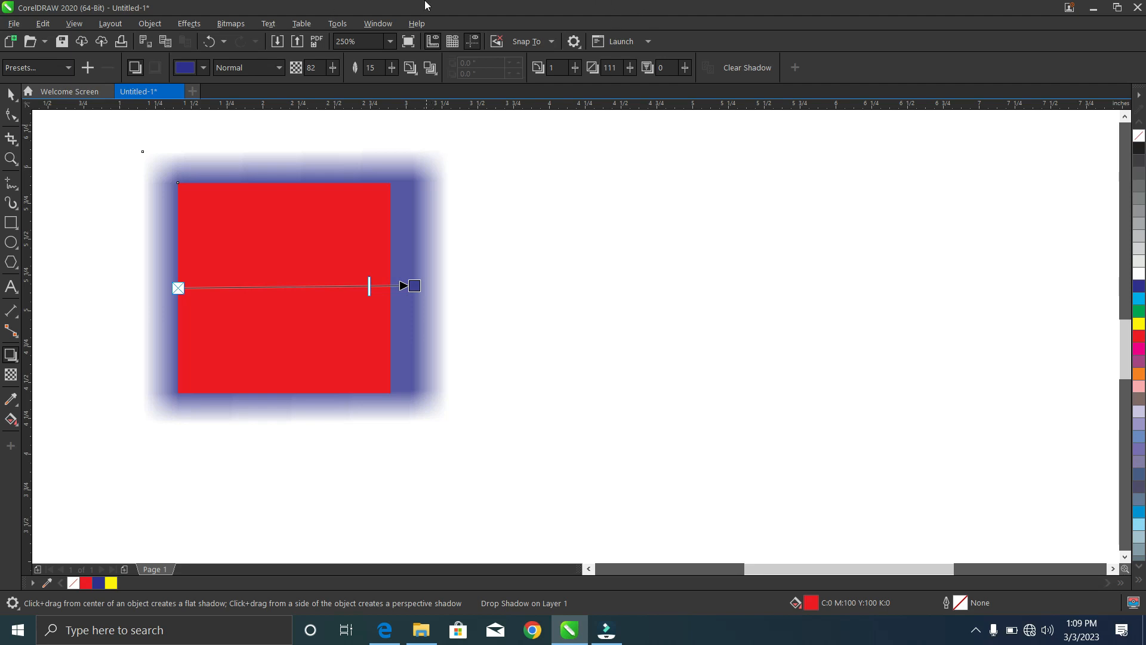
# Step: Set the shadow's feathering direction to Average
pyautogui.click(410, 67)
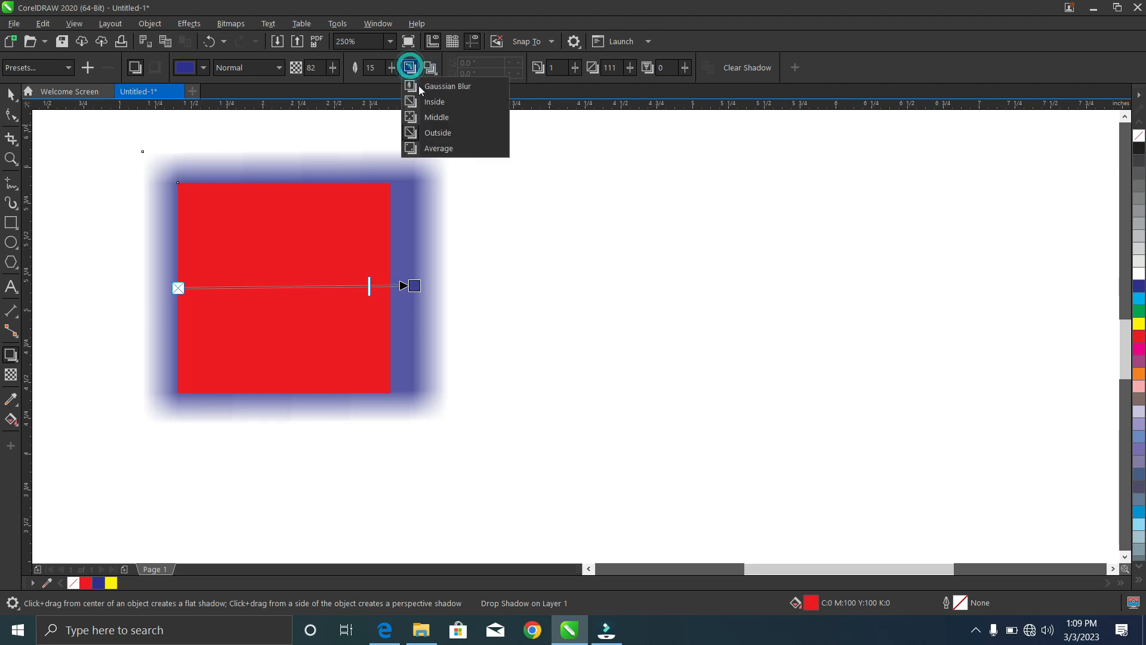
pyautogui.click(438, 148)
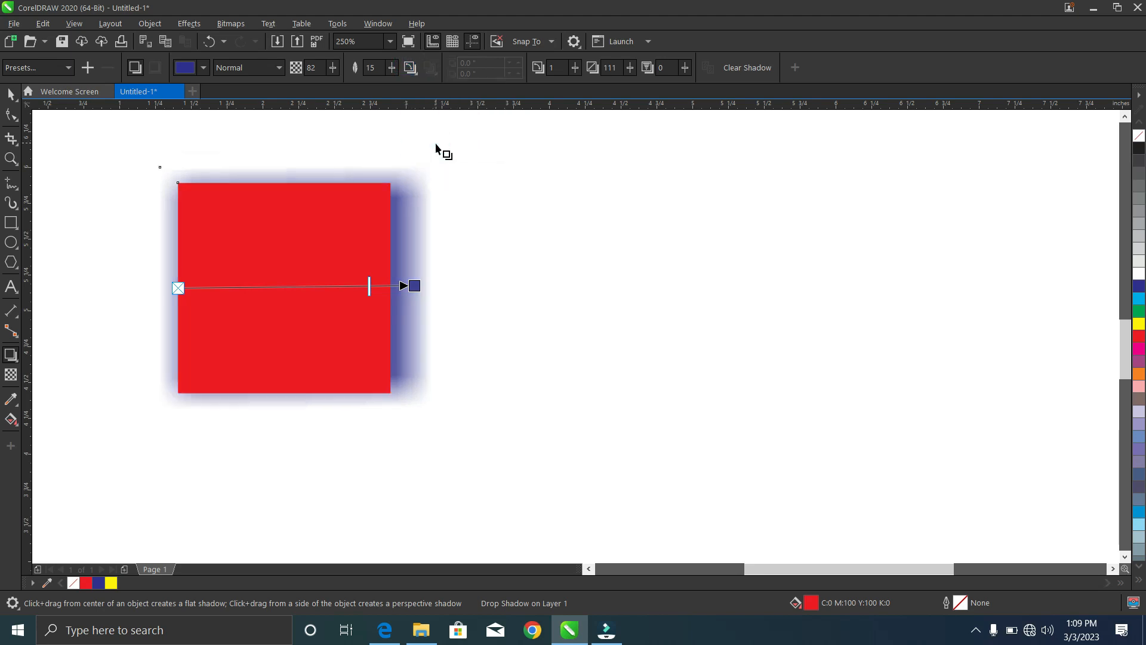
pyautogui.click(410, 67)
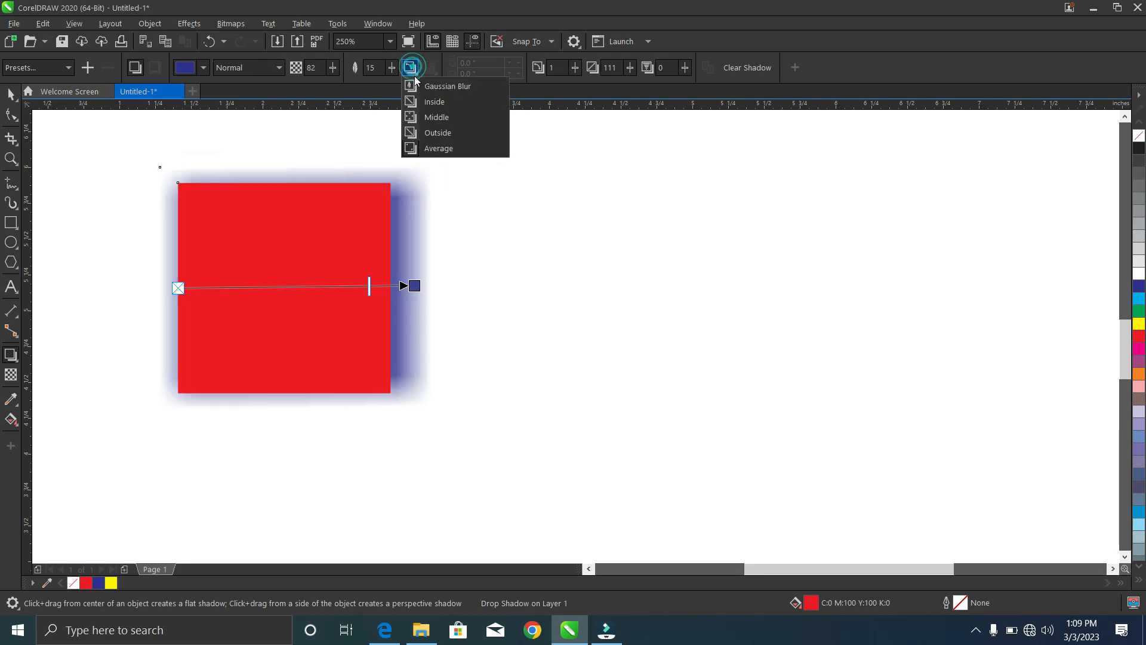
pyautogui.click(439, 148)
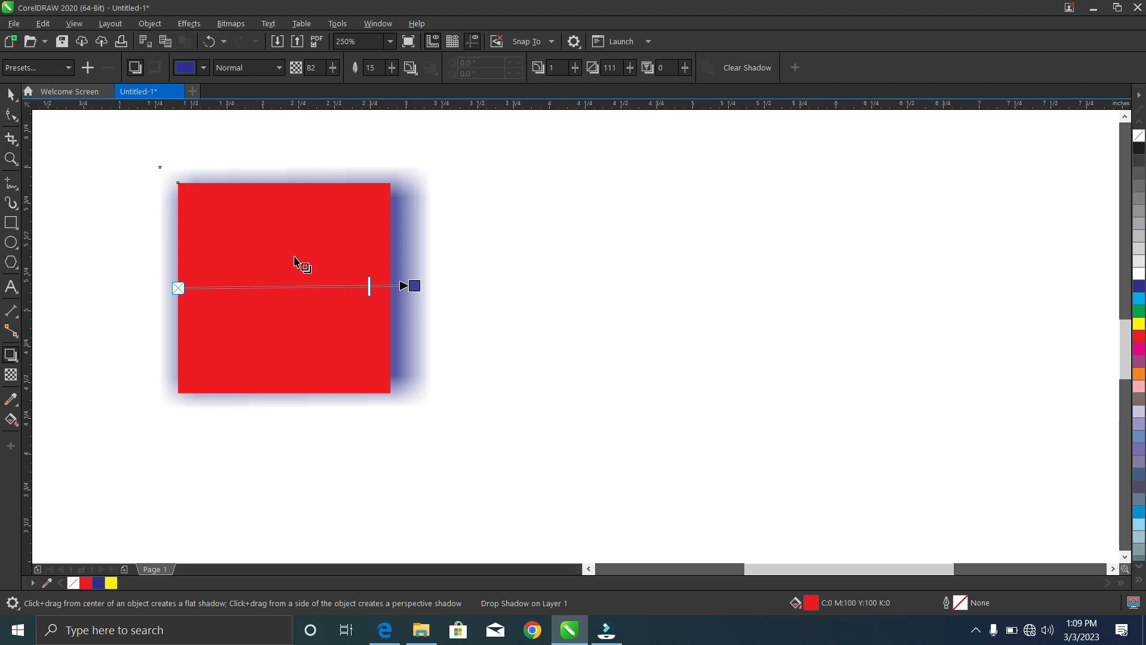
# Step: Draw an ellipse about 0.95 by 1.08 inches beside the red square, fill it blue and remove its outline
pyautogui.click(19, 366)
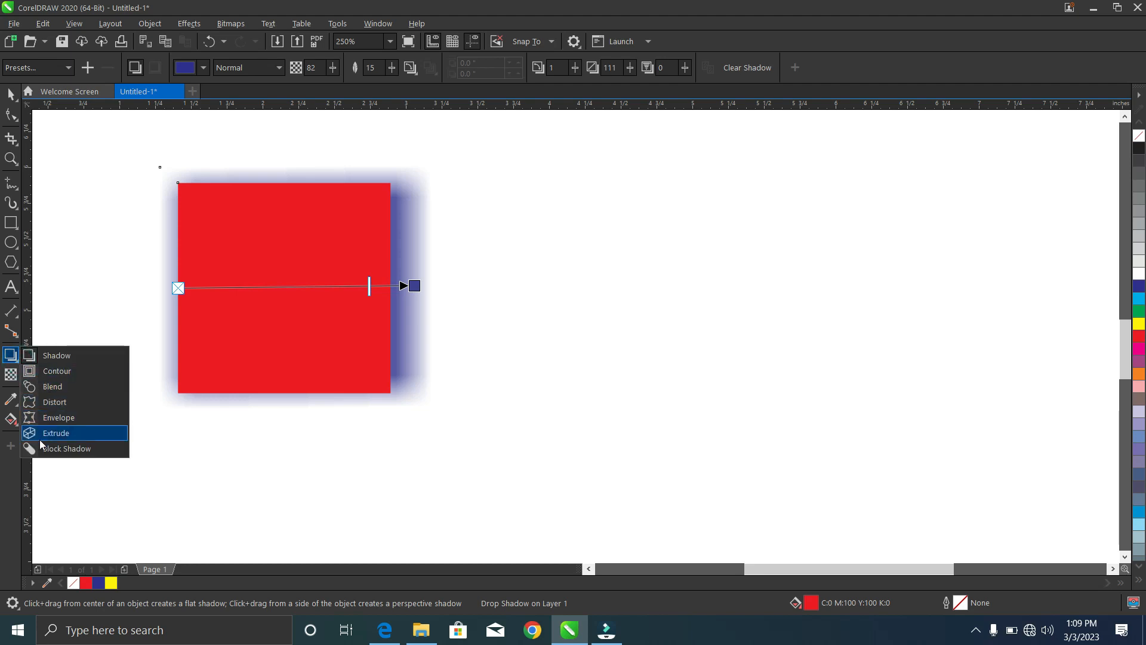
pyautogui.click(49, 370)
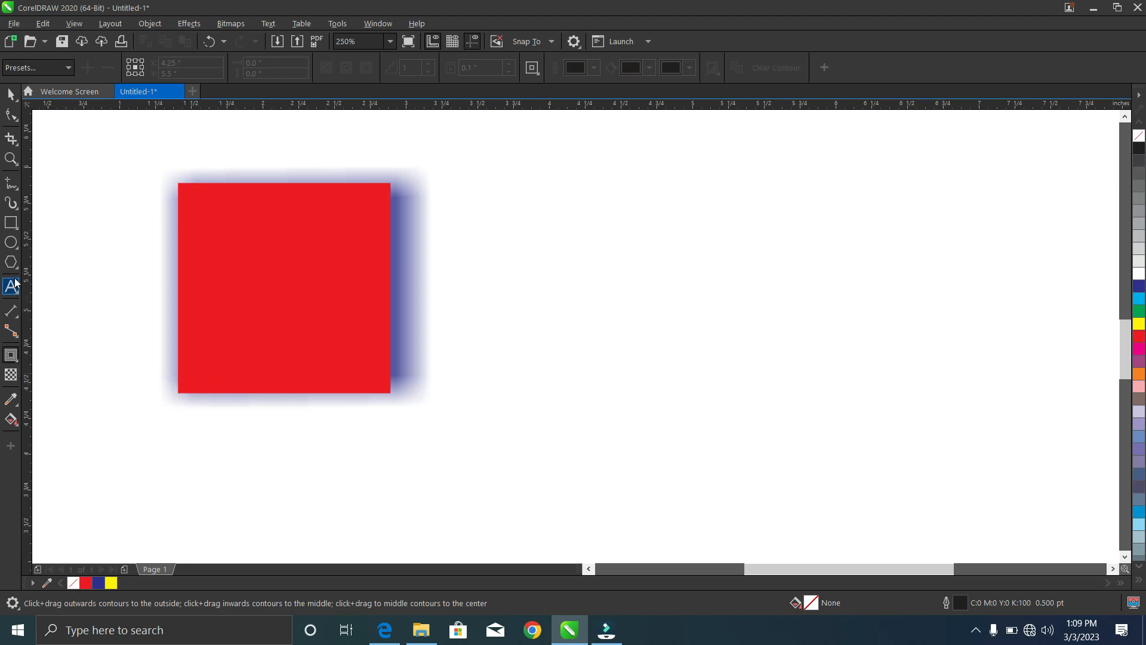
pyautogui.click(11, 242)
pyautogui.moveTo(524, 229); pyautogui.dragTo(645, 365)
pyautogui.moveTo(658, 384); pyautogui.dragTo(660, 386)
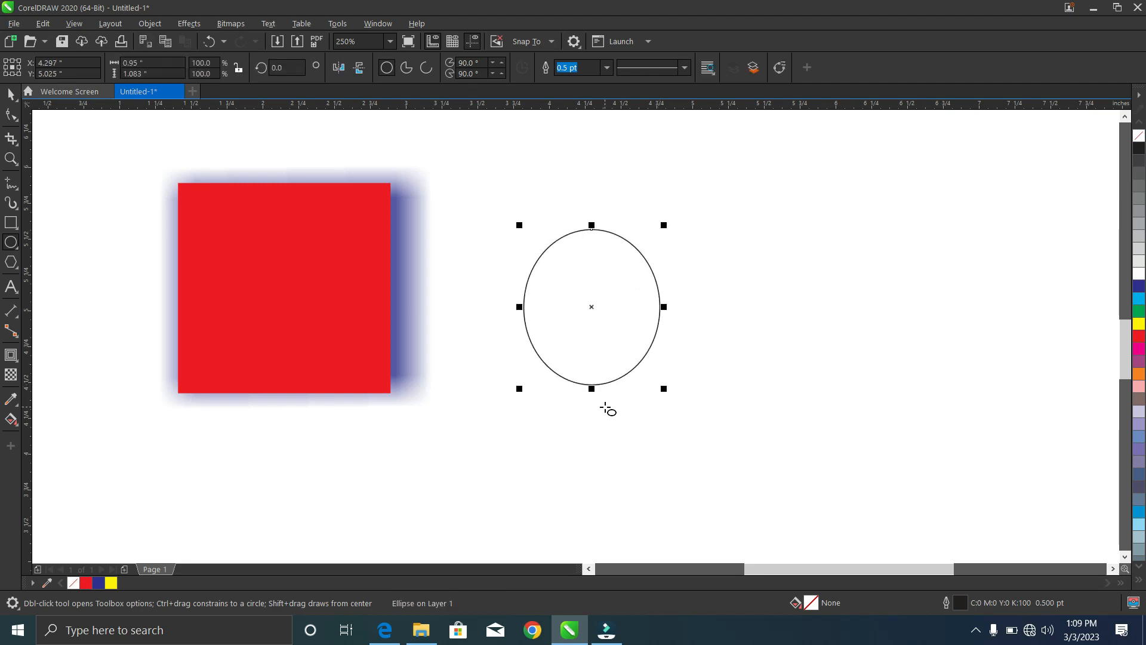
pyautogui.click(1139, 287)
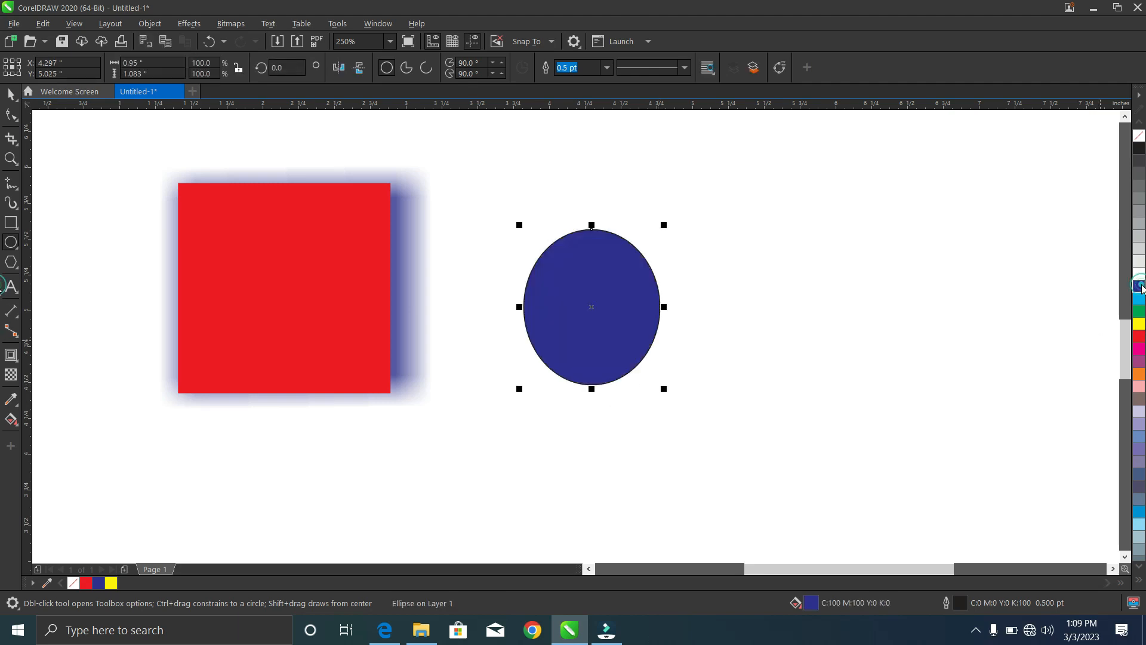
pyautogui.rightClick(1137, 137)
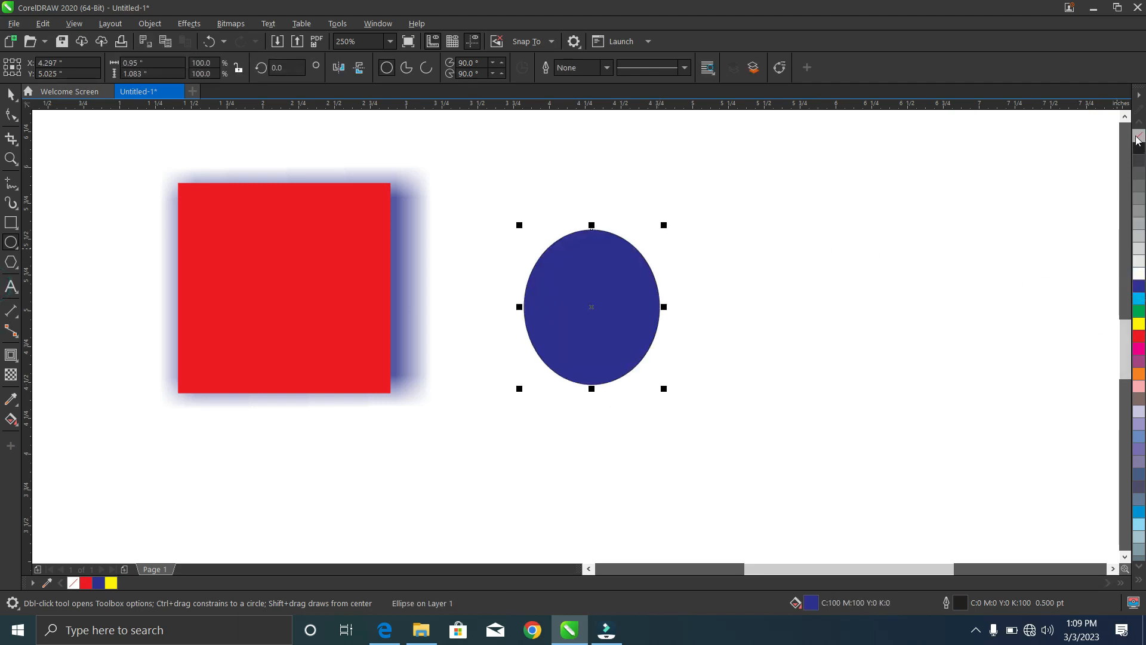
# Step: Apply a one-step inward contour to the blue ellipse and adjust its offset to about 0.135 inches
pyautogui.click(9, 357)
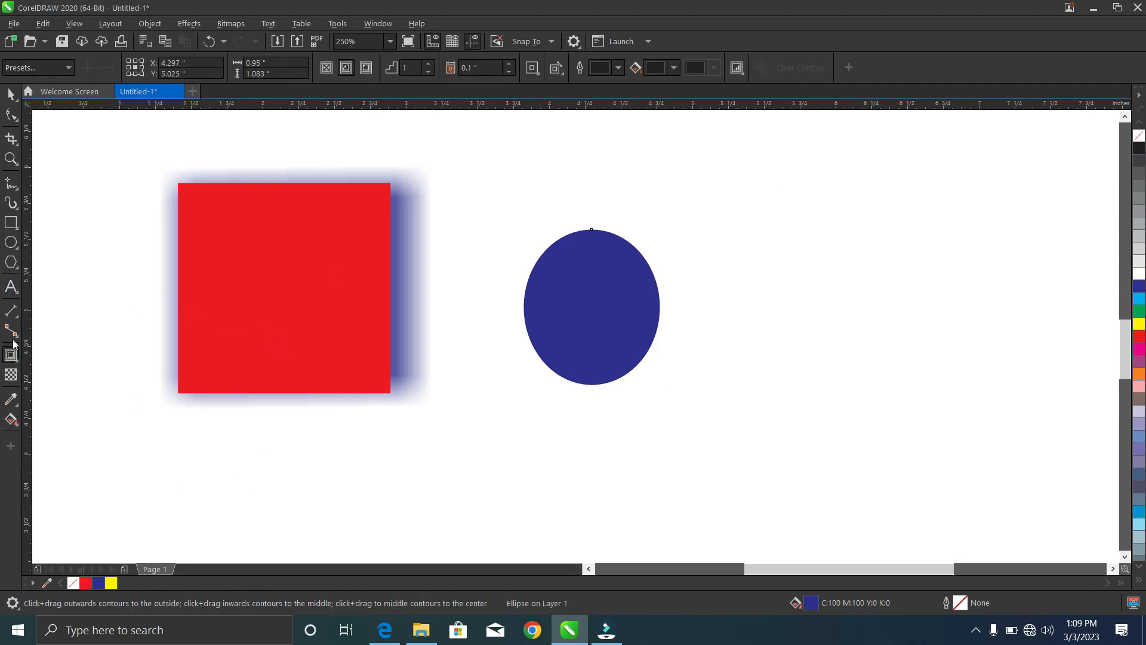
pyautogui.scroll(4, 596, 241)
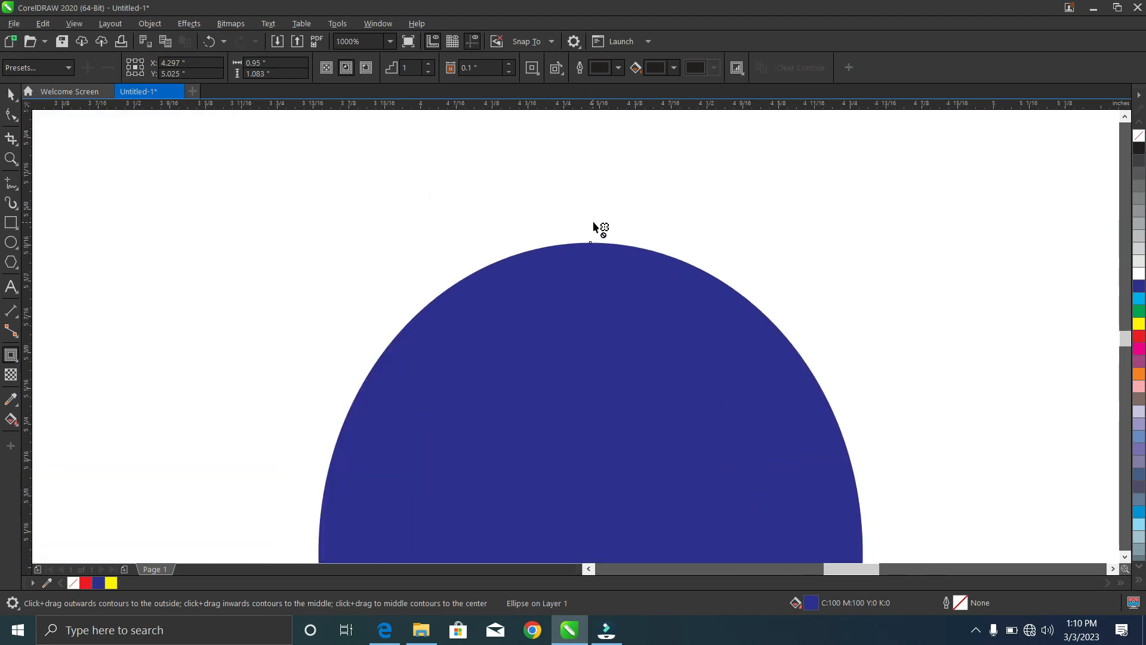
pyautogui.scroll(2, 597, 277)
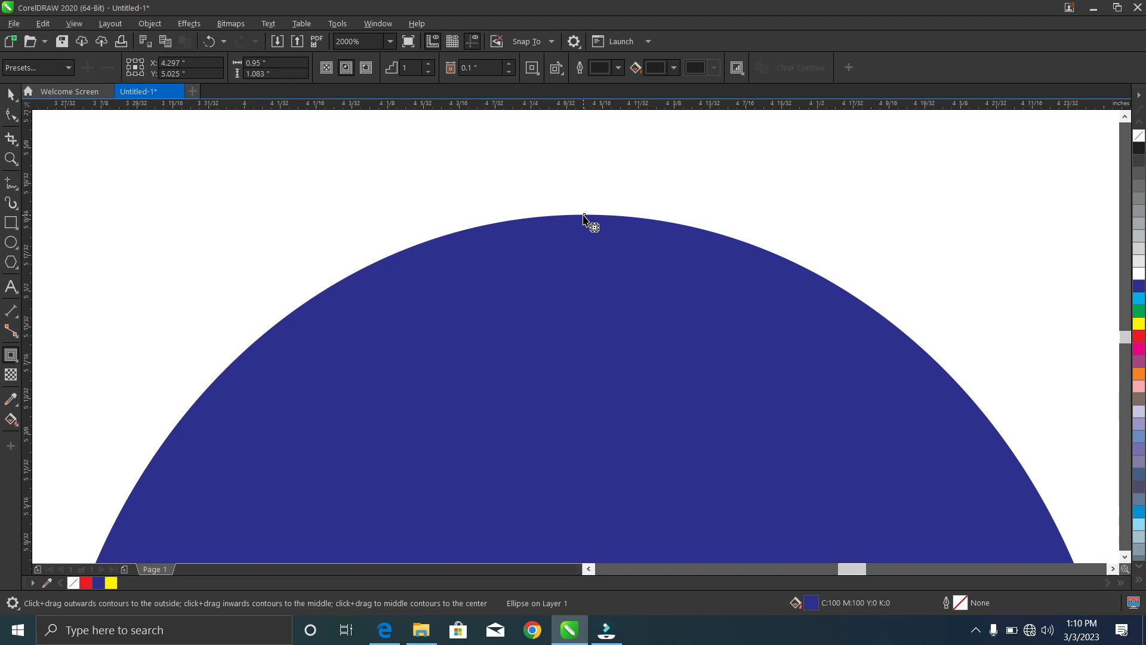
pyautogui.moveTo(585, 217); pyautogui.dragTo(583, 299)
pyautogui.scroll(-6, 582, 301)
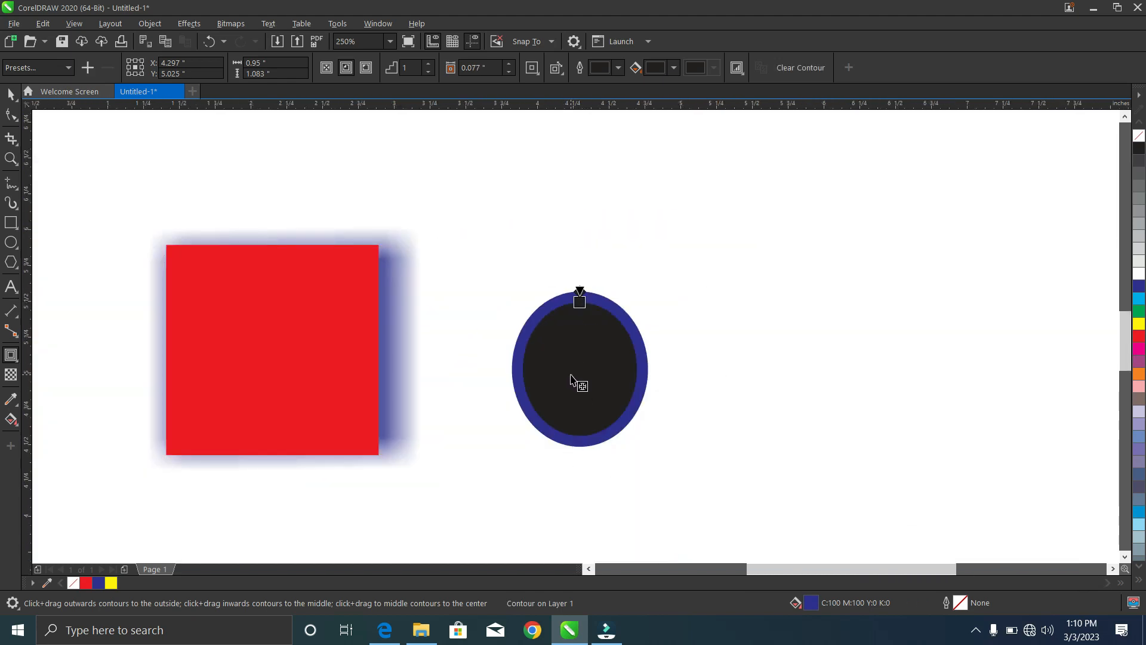
pyautogui.scroll(2, 565, 427)
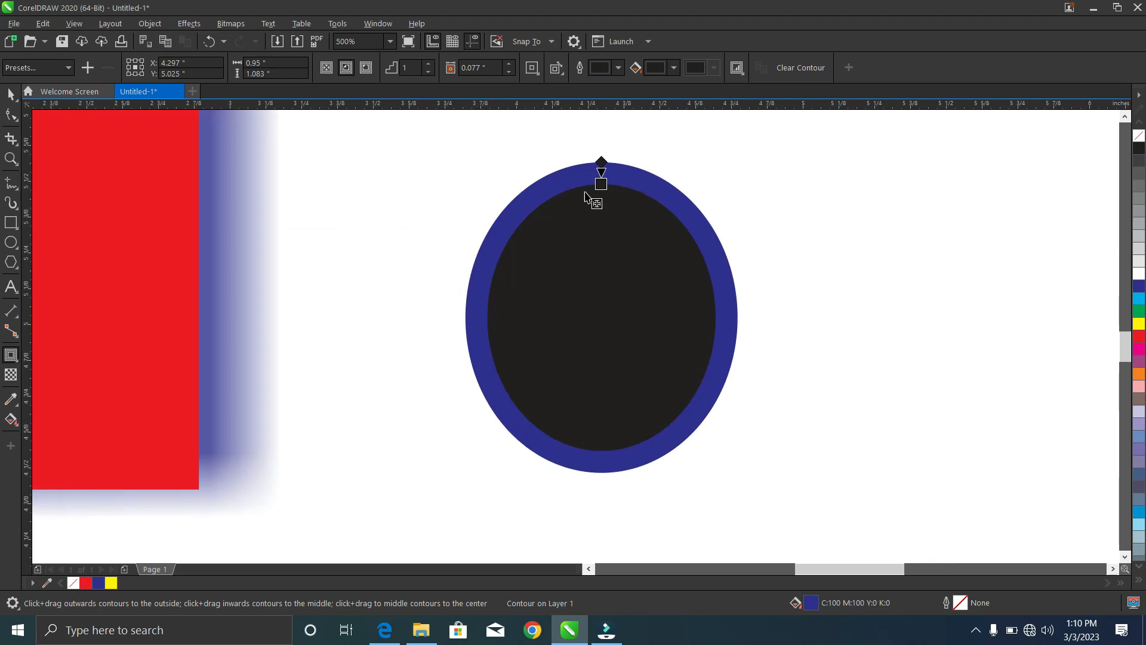
pyautogui.moveTo(601, 184); pyautogui.dragTo(601, 228)
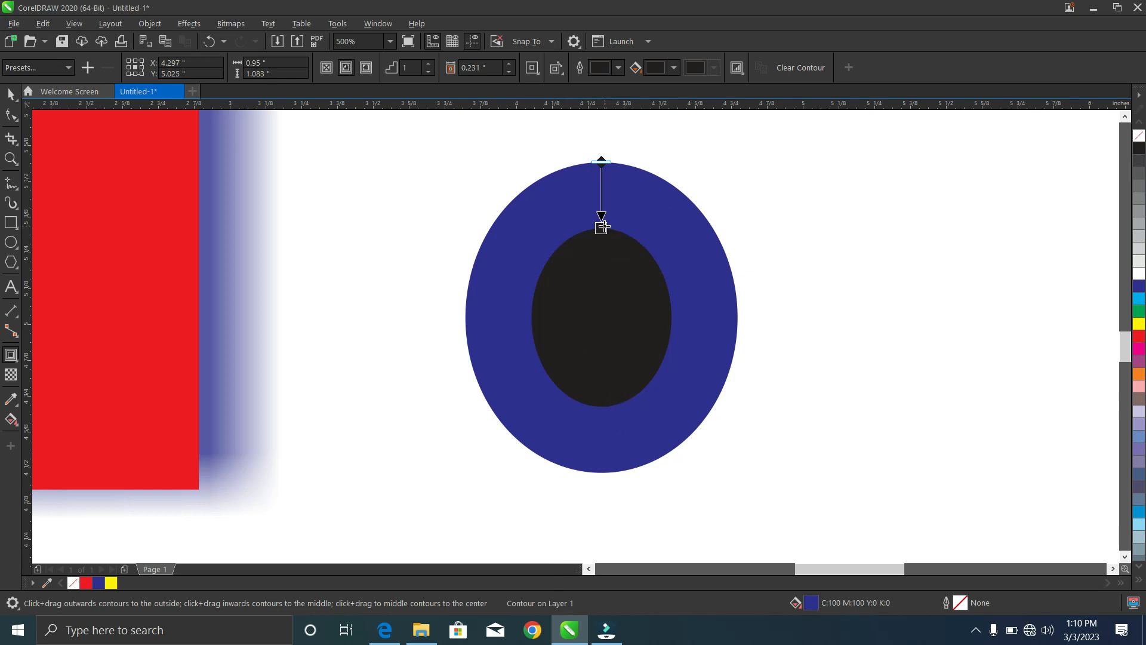
pyautogui.moveTo(601, 229); pyautogui.dragTo(601, 201)
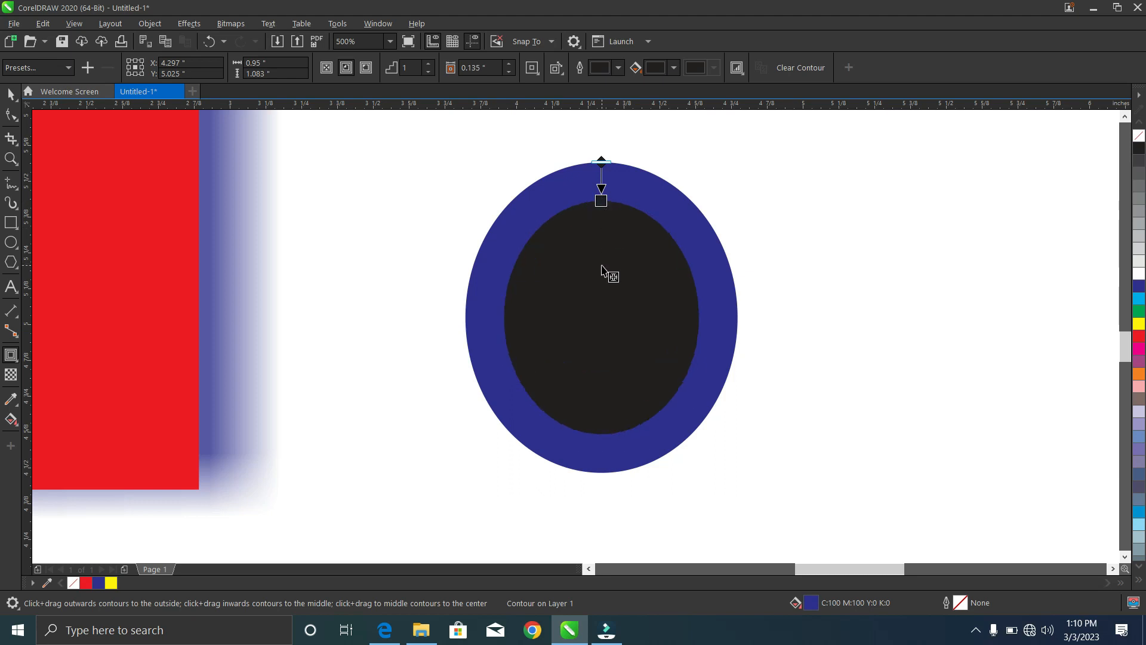
# Step: Apply a one-step inward contour to the red square and widen its offset to about 0.352 inches
pyautogui.scroll(-5, 76, 263)
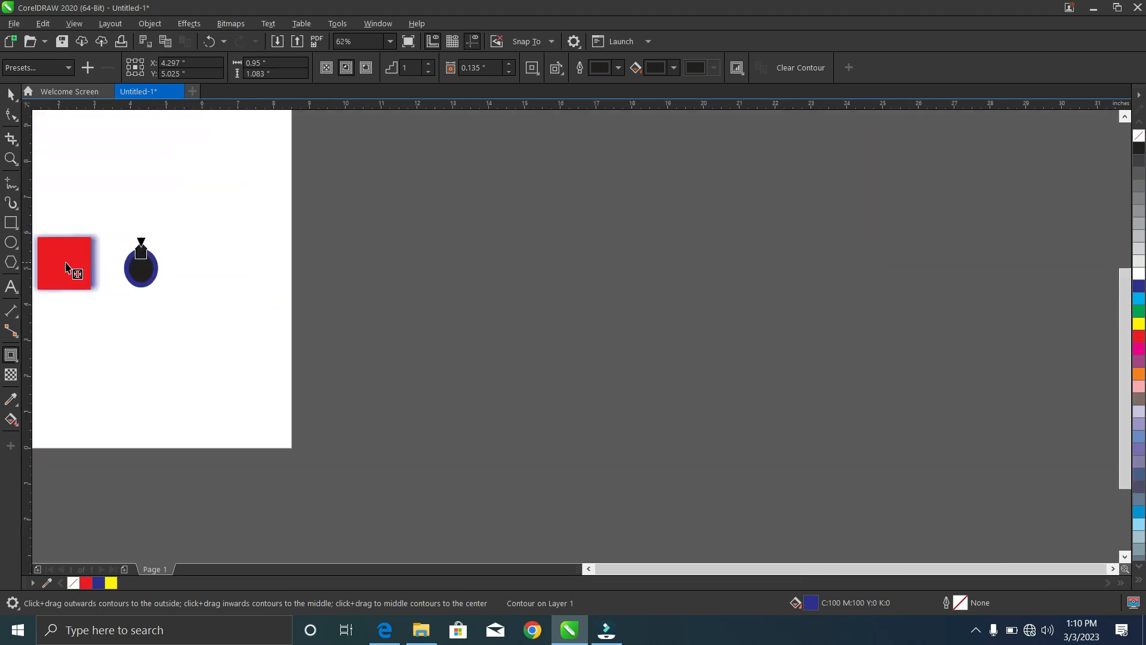
pyautogui.click(45, 257)
pyautogui.scroll(5, 45, 258)
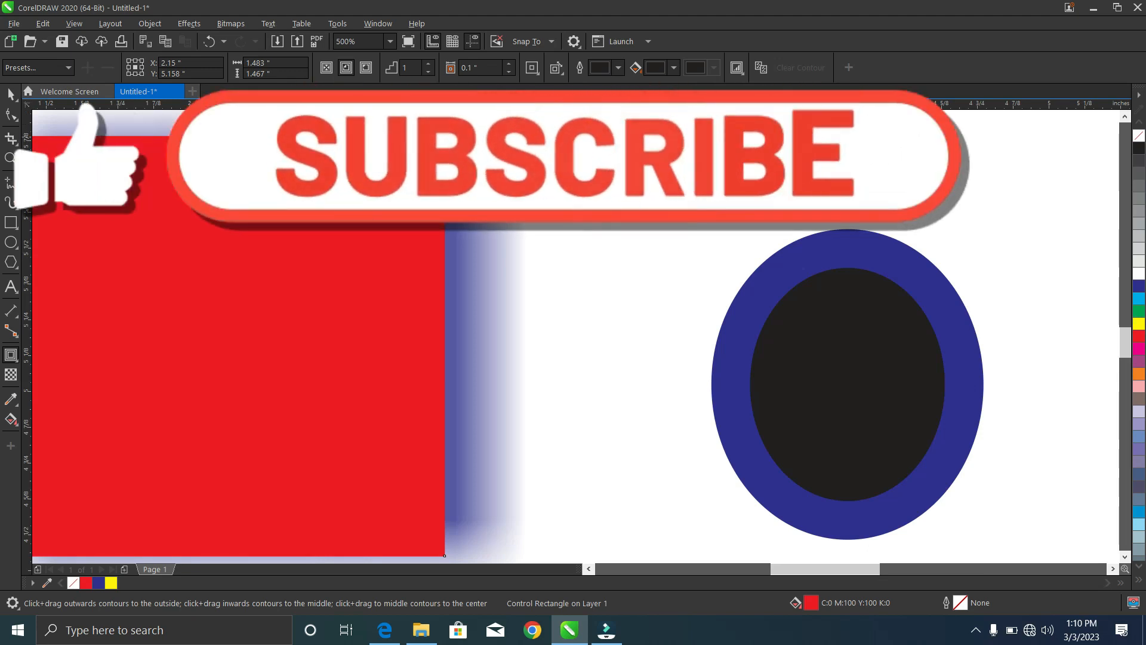
pyautogui.moveTo(445, 346); pyautogui.dragTo(372, 346)
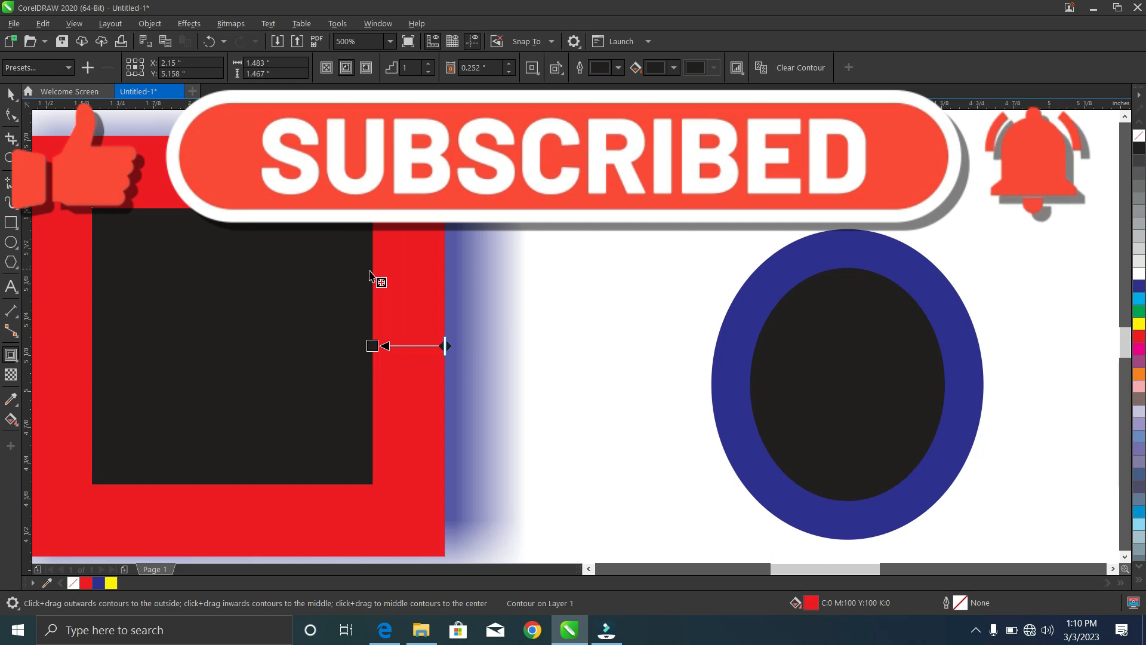
pyautogui.moveTo(372, 346); pyautogui.dragTo(343, 345)
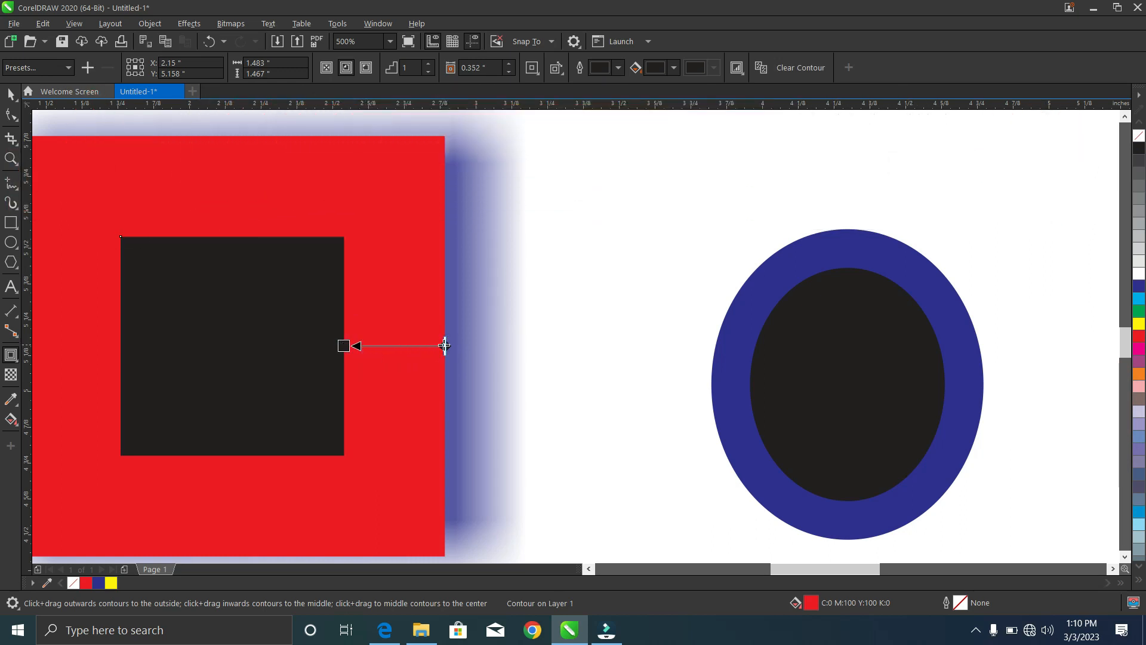
# Step: Adjust the contour spacing on the red square to 6 steps with an offset of about 0.048 inches
pyautogui.moveTo(445, 345); pyautogui.dragTo(410, 346)
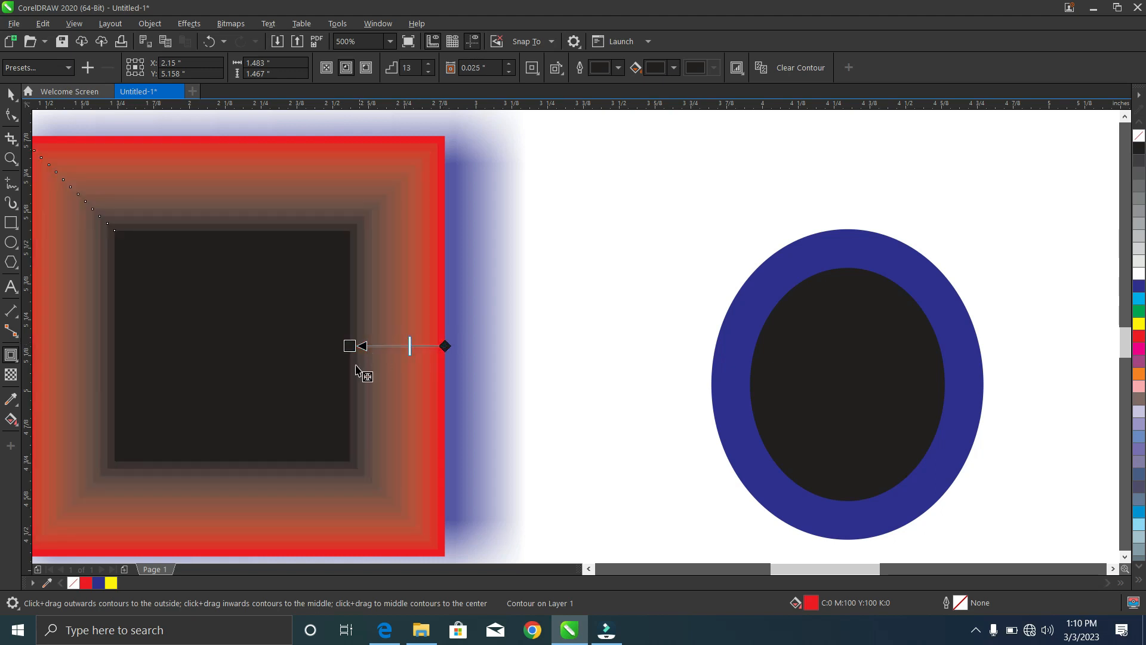
pyautogui.scroll(-2, 356, 370)
pyautogui.scroll(1, 327, 383)
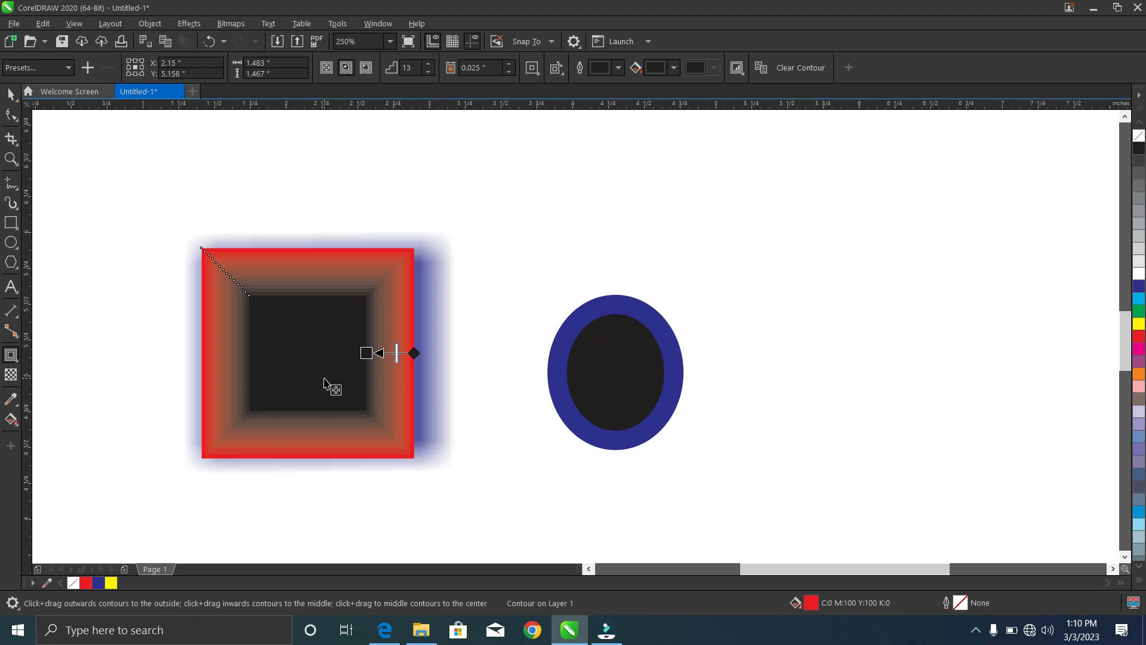
pyautogui.scroll(1, 324, 379)
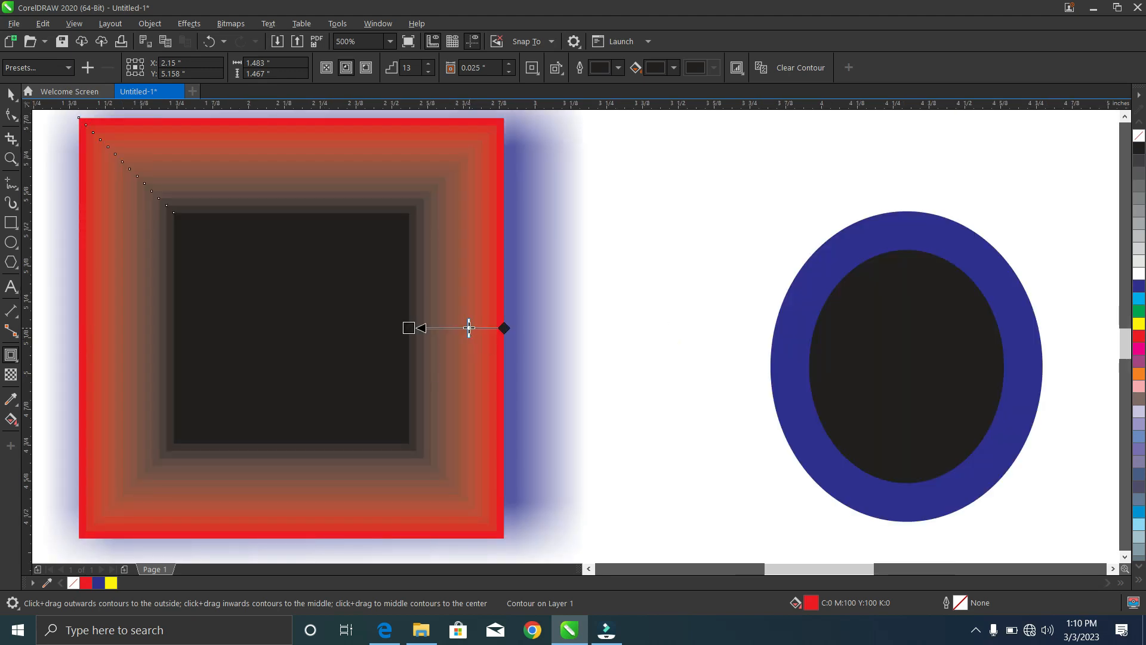
pyautogui.moveTo(468, 327)
pyautogui.mouseDown()
pyautogui.moveTo(447, 333)
pyautogui.moveTo(478, 332)
pyautogui.mouseUp()
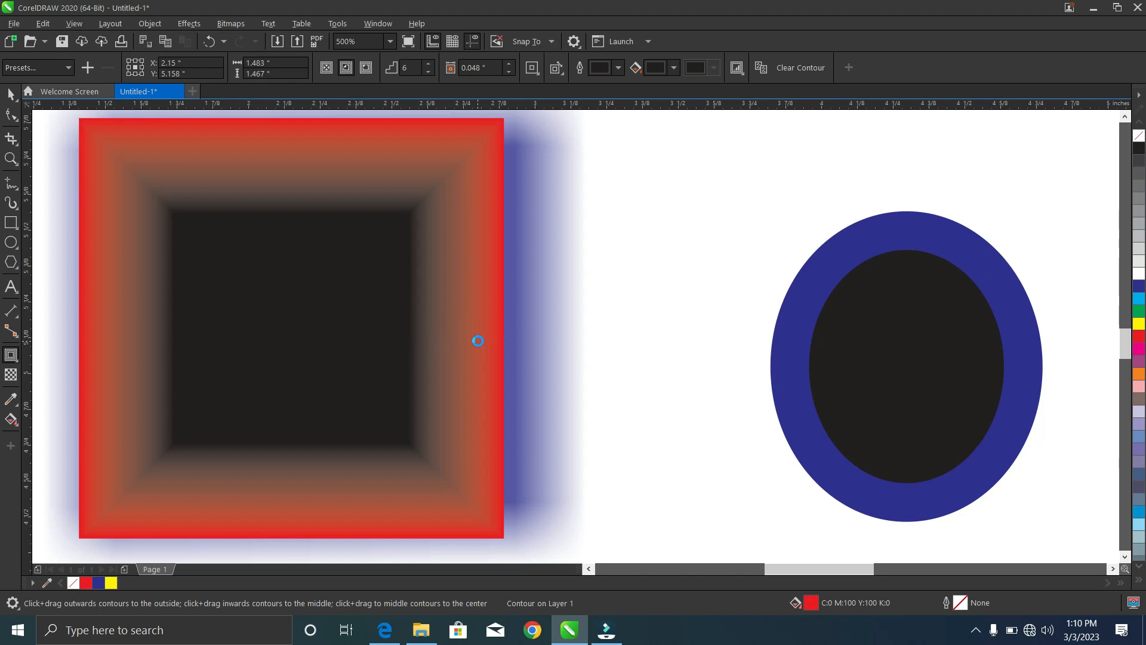
pyautogui.scroll(-1, 250, 404)
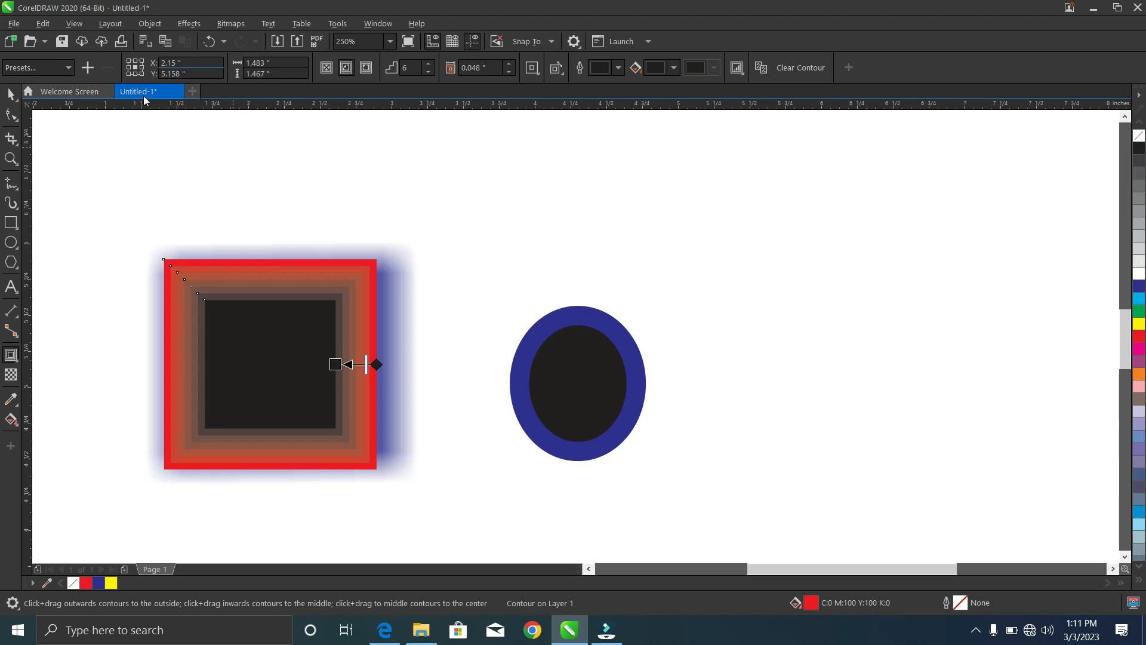
# Step: Draw an ellipse about 0.97 by 1.13 inches beside the blue one, and a smaller one about 0.57 by 0.66 inches inside it
pyautogui.click(20, 366)
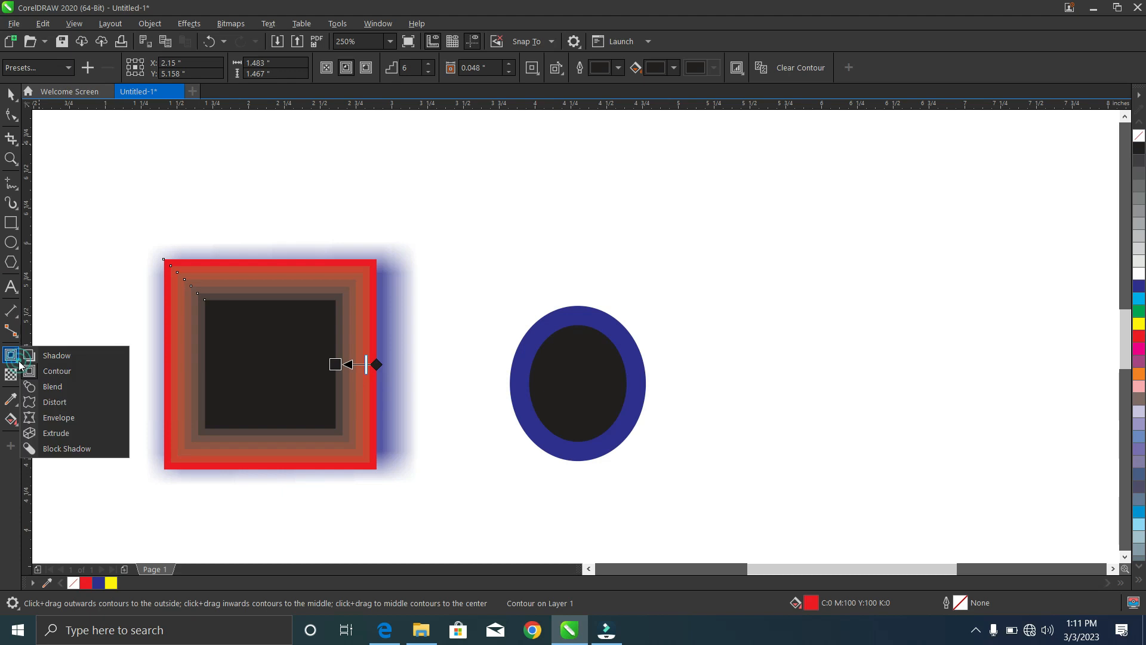
pyautogui.click(51, 387)
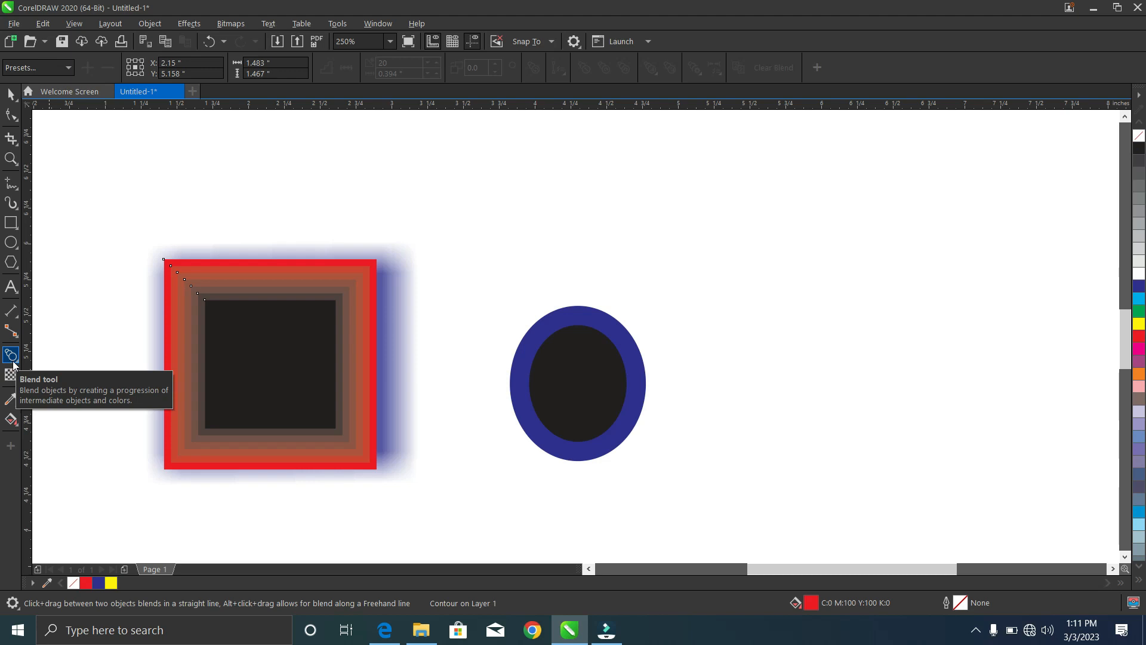
pyautogui.click(8, 243)
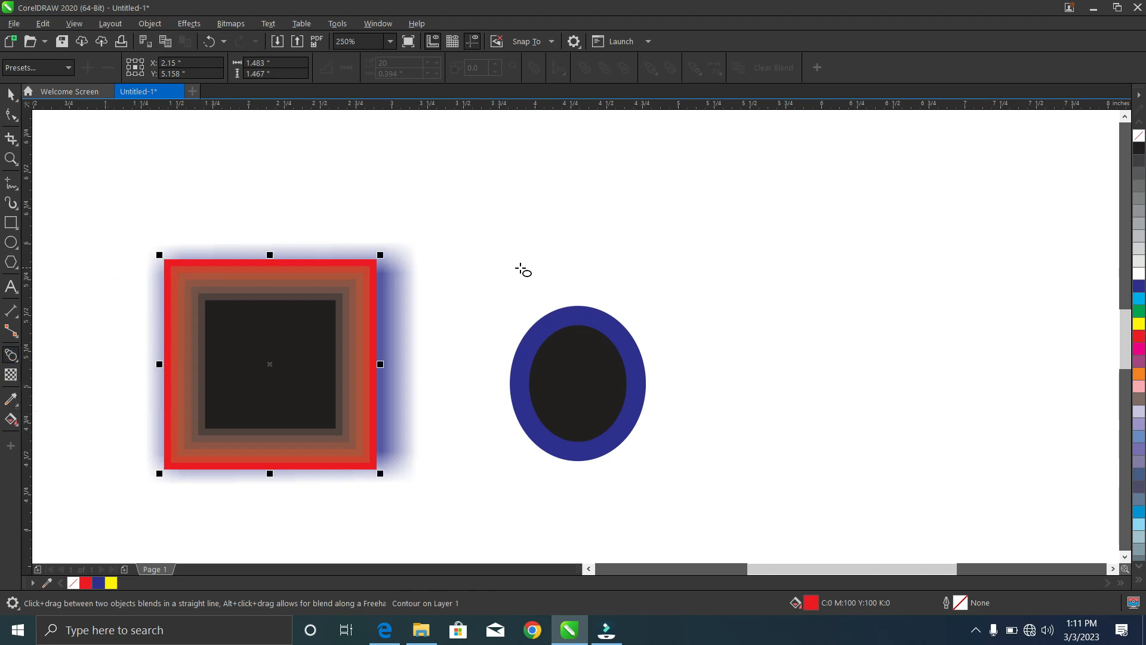
pyautogui.moveTo(699, 233); pyautogui.dragTo(841, 397)
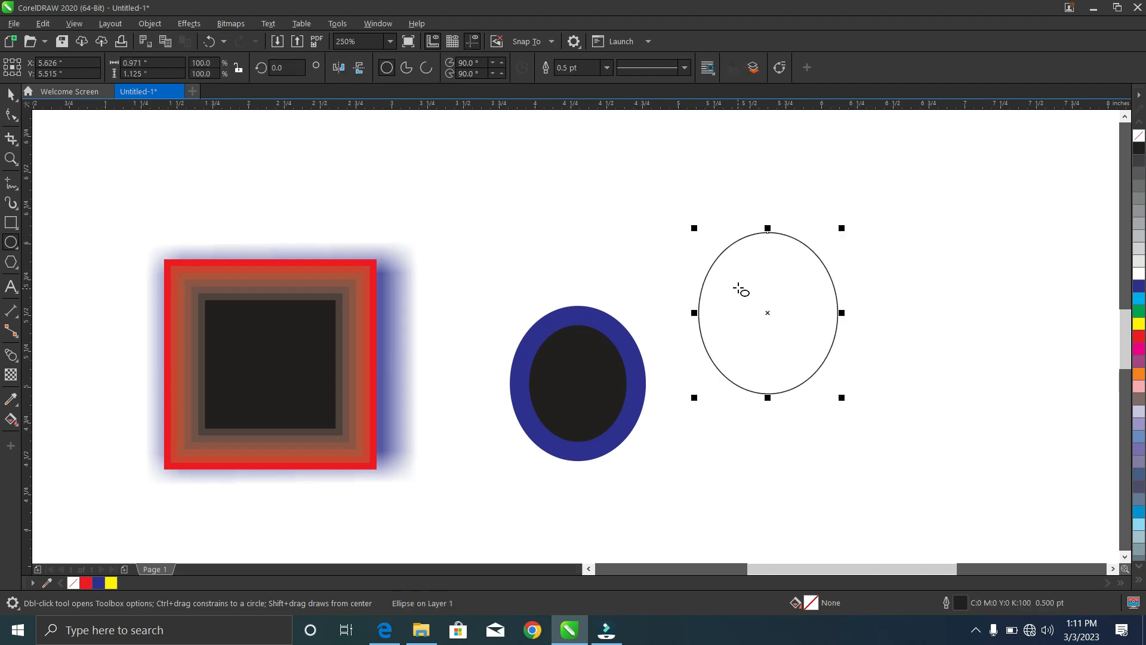
pyautogui.moveTo(732, 269); pyautogui.dragTo(813, 363)
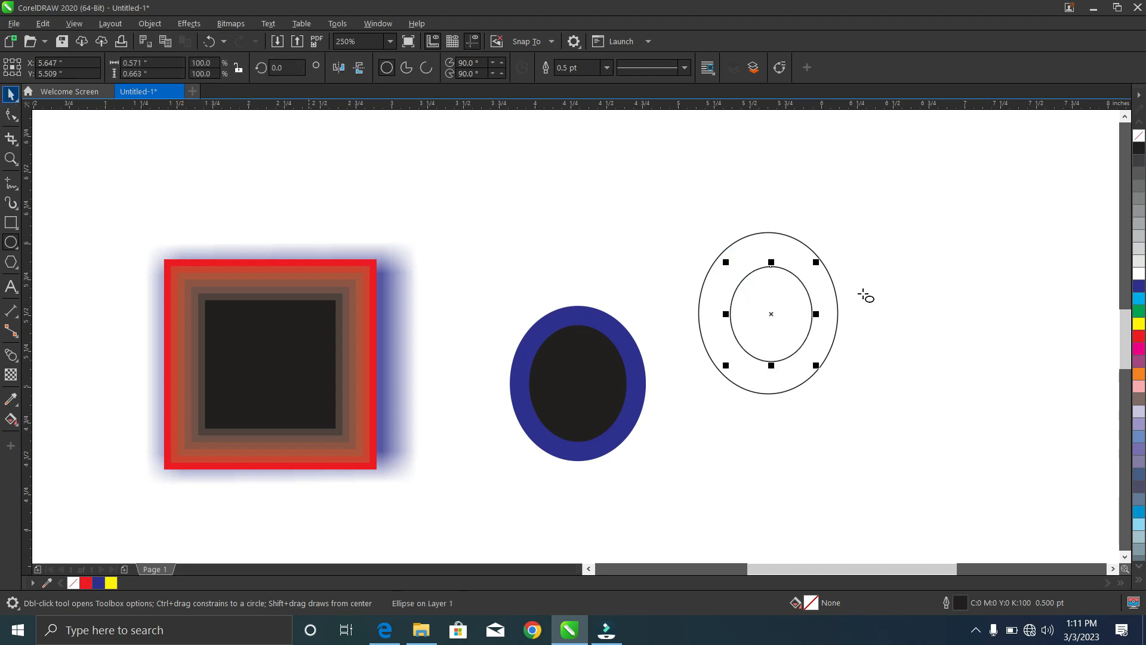
# Step: Fill the new inner ellipse yellow and the outer one green, removing both outlines
pyautogui.click(1140, 324)
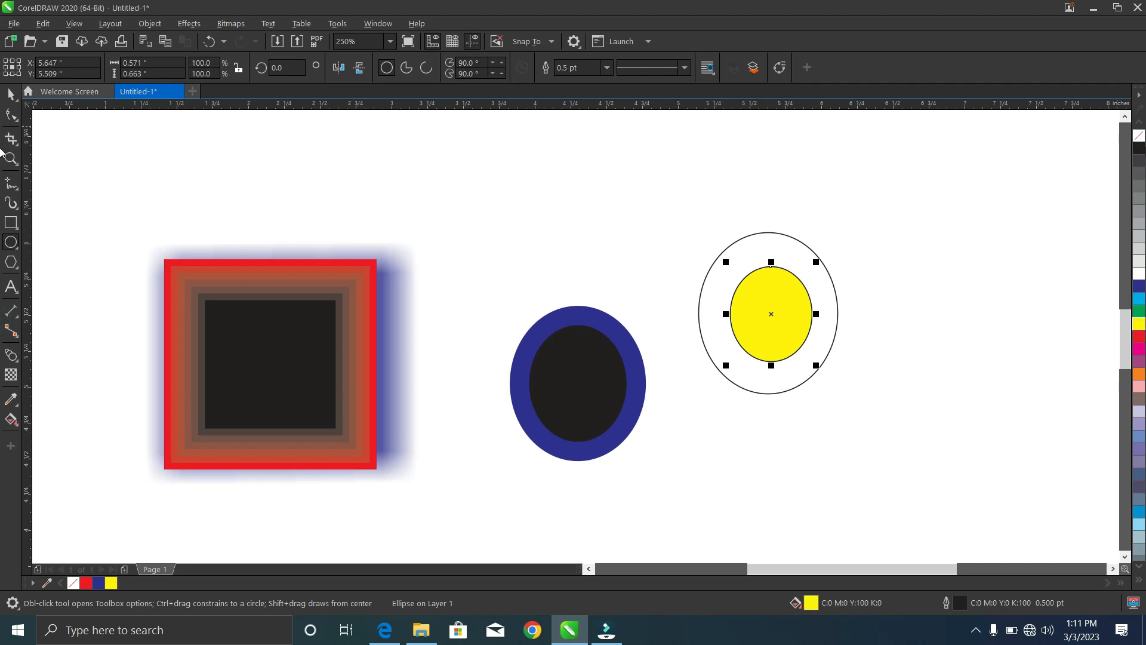
pyautogui.rightClick(1140, 137)
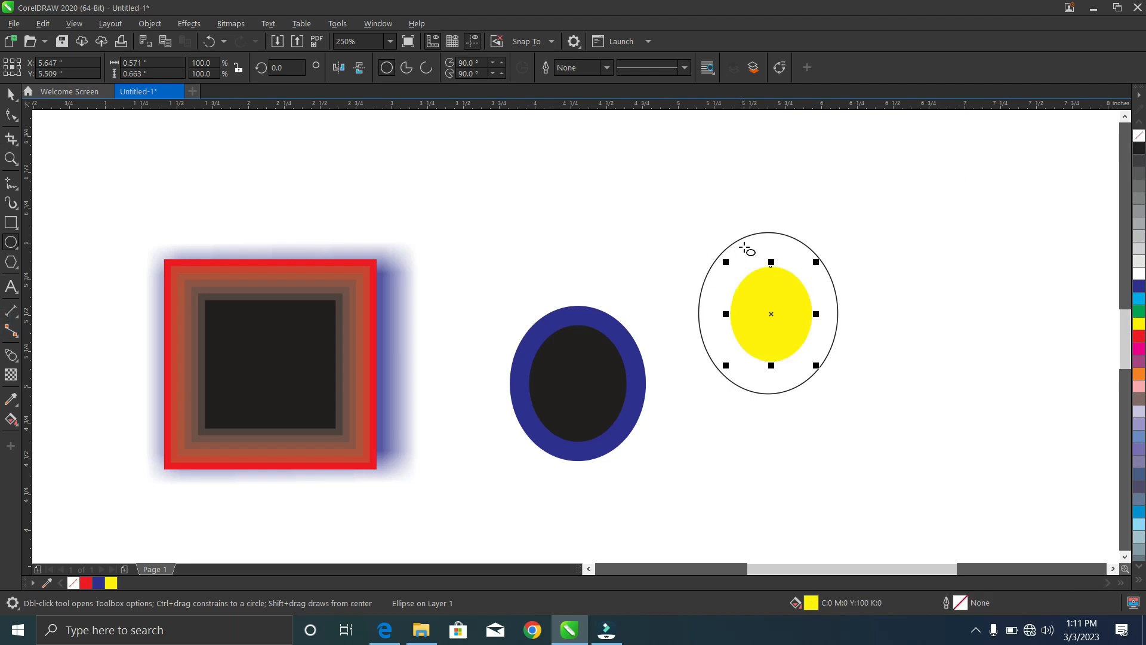
pyautogui.click(744, 246)
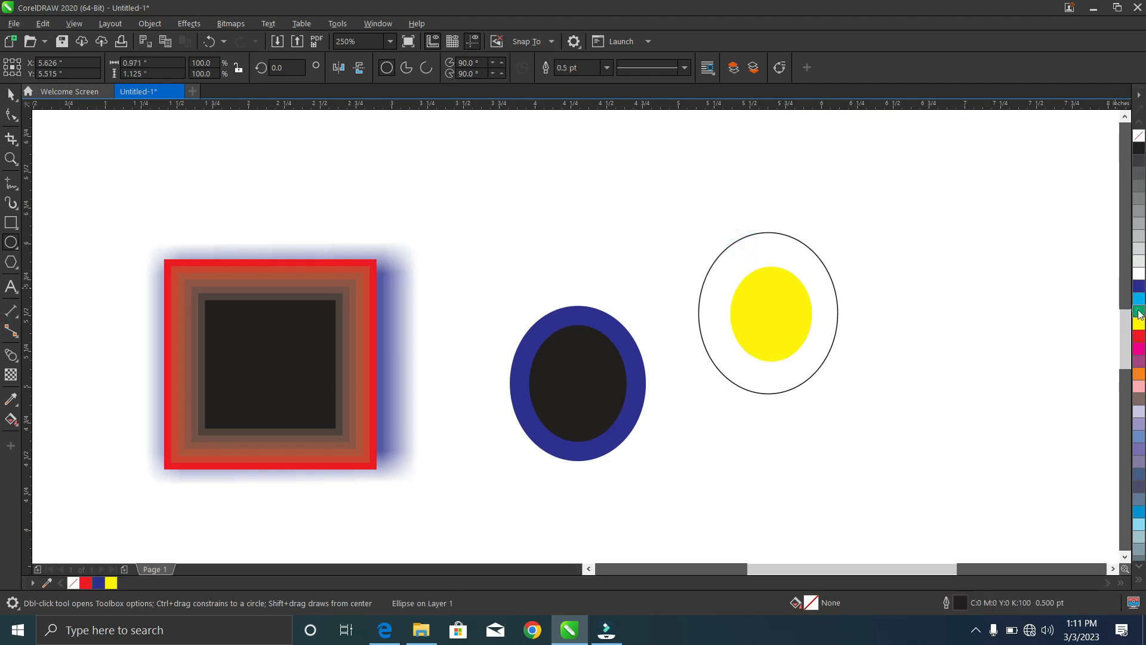
pyautogui.click(1140, 311)
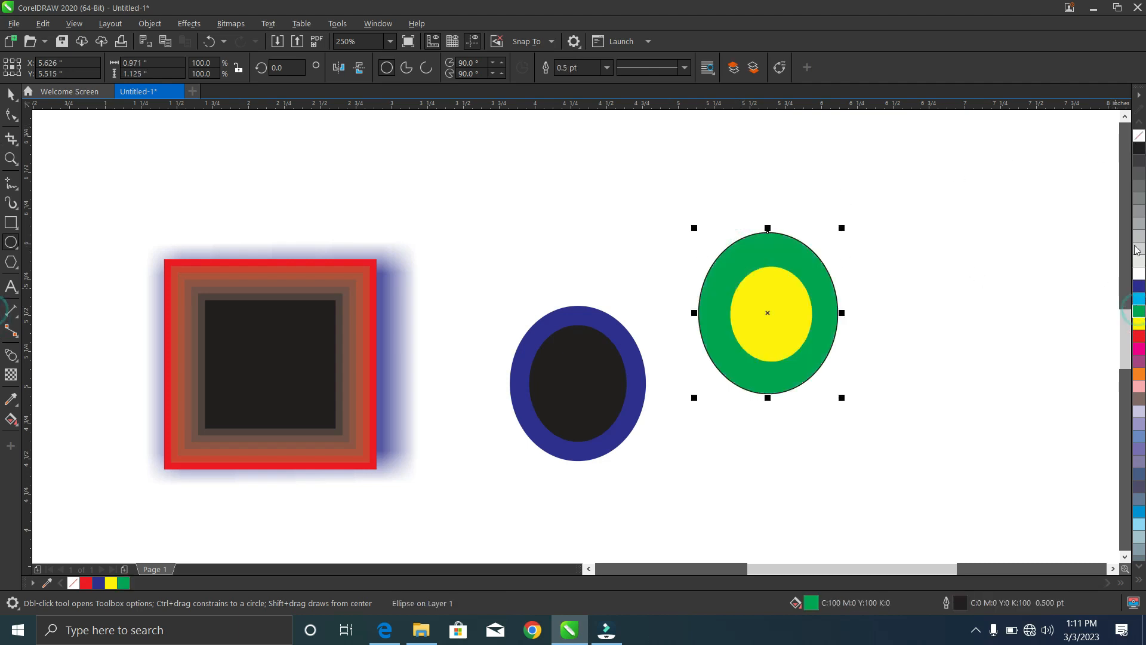
pyautogui.rightClick(1139, 137)
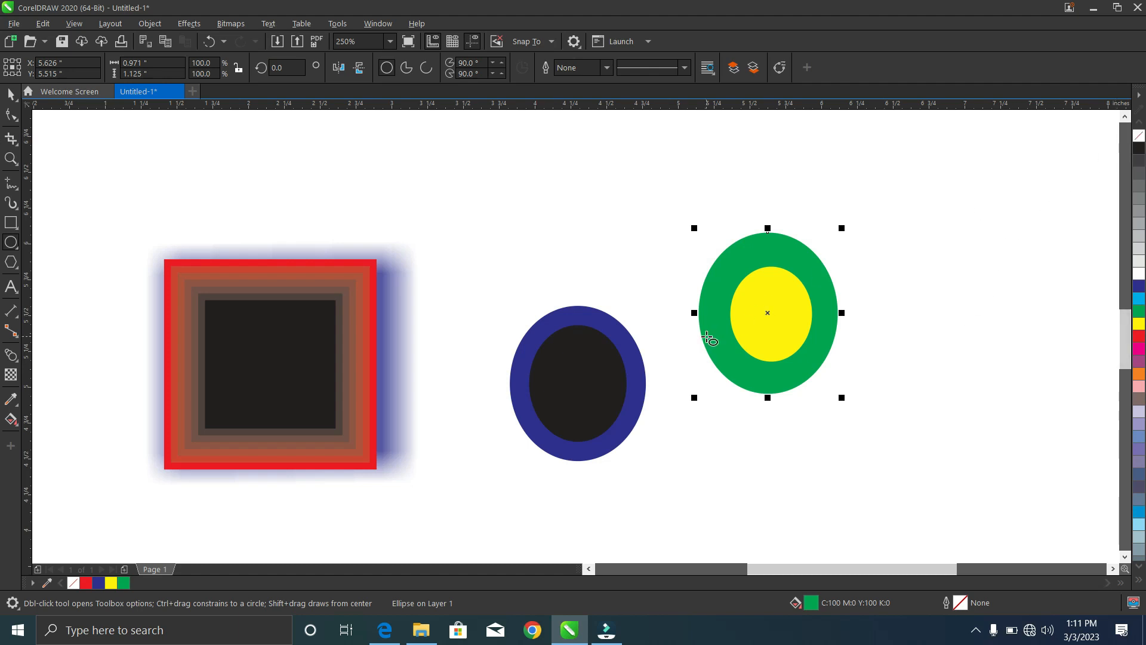
# Step: Enlarge the yellow ellipse proportionally toward the green ellipse's upper-left edge, to about 0.65 by 0.76 inches
pyautogui.click(775, 303)
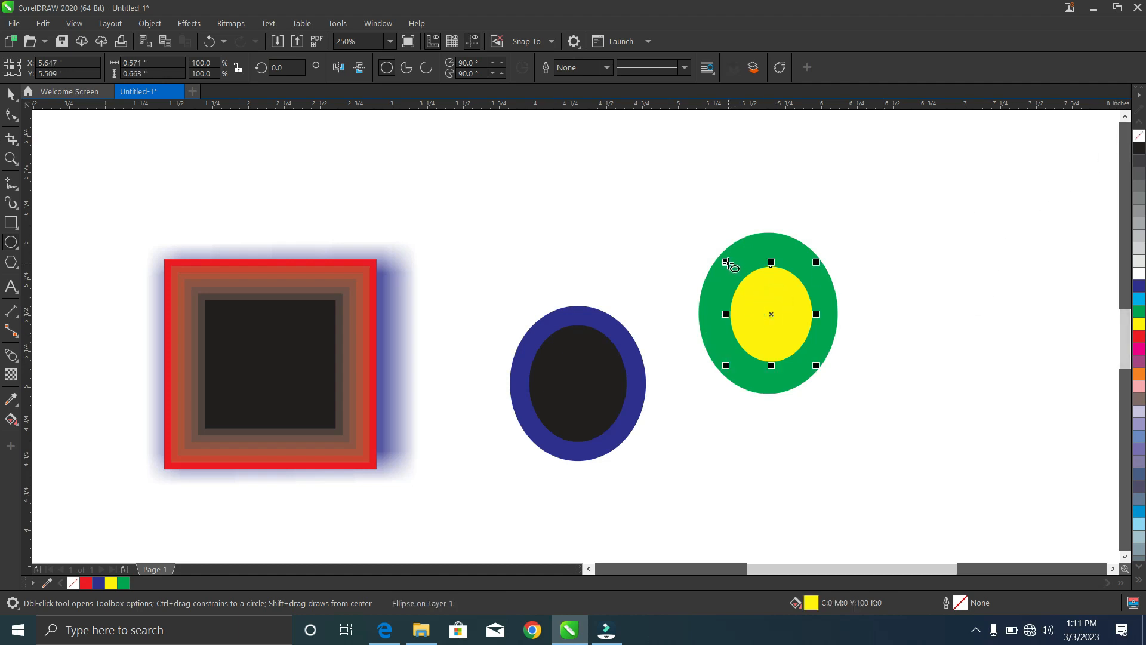
pyautogui.moveTo(726, 262); pyautogui.dragTo(714, 248)
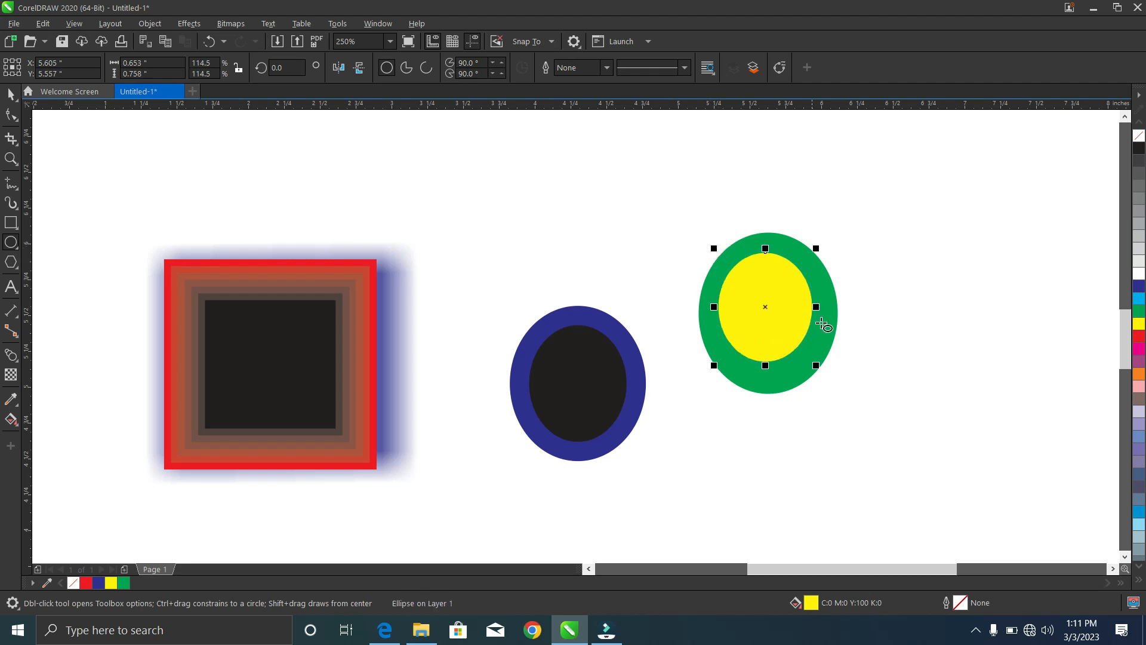
# Step: Blend the green outer ellipse into the yellow inner ellipse with the Blend tool, using 20 steps
pyautogui.click(11, 356)
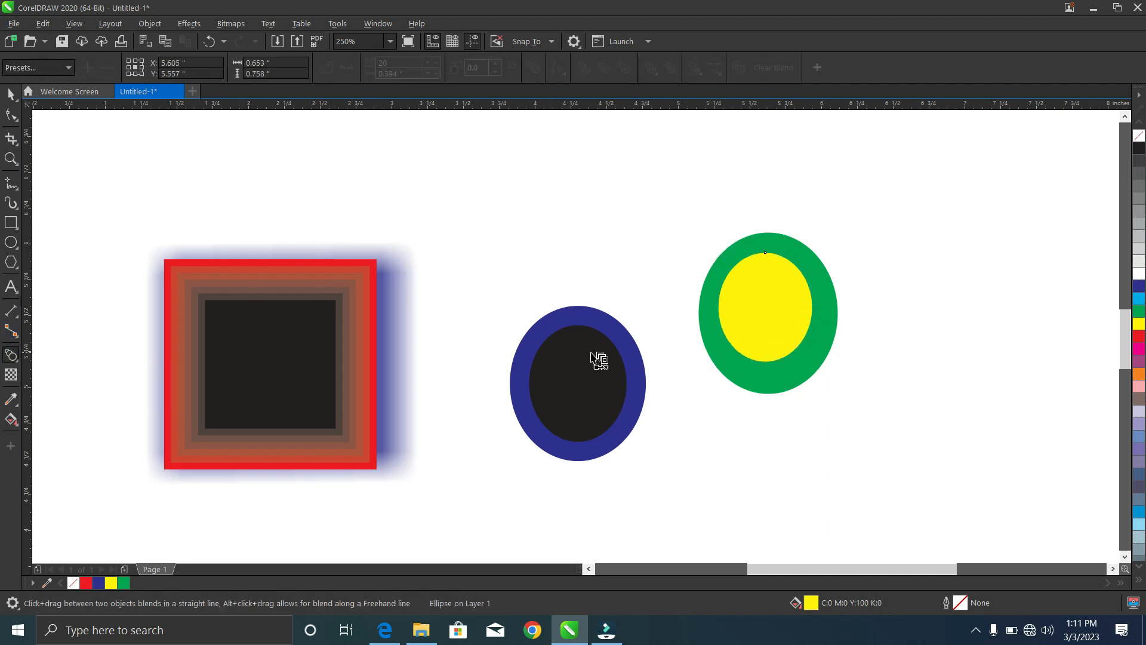
pyautogui.click(803, 249)
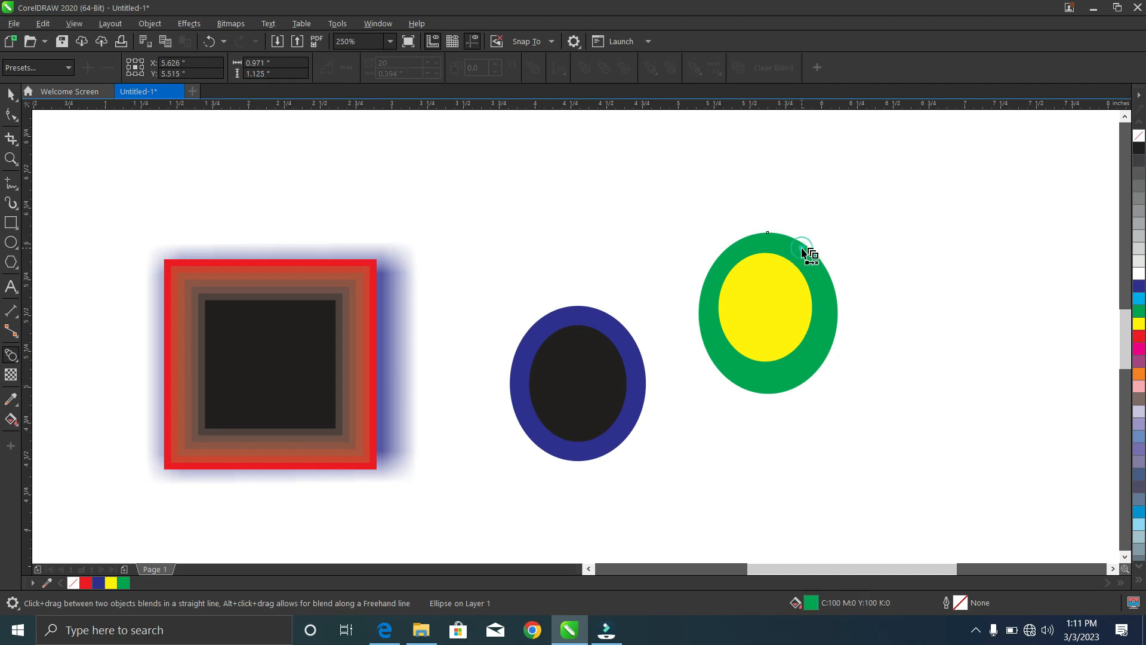
pyautogui.click(767, 228)
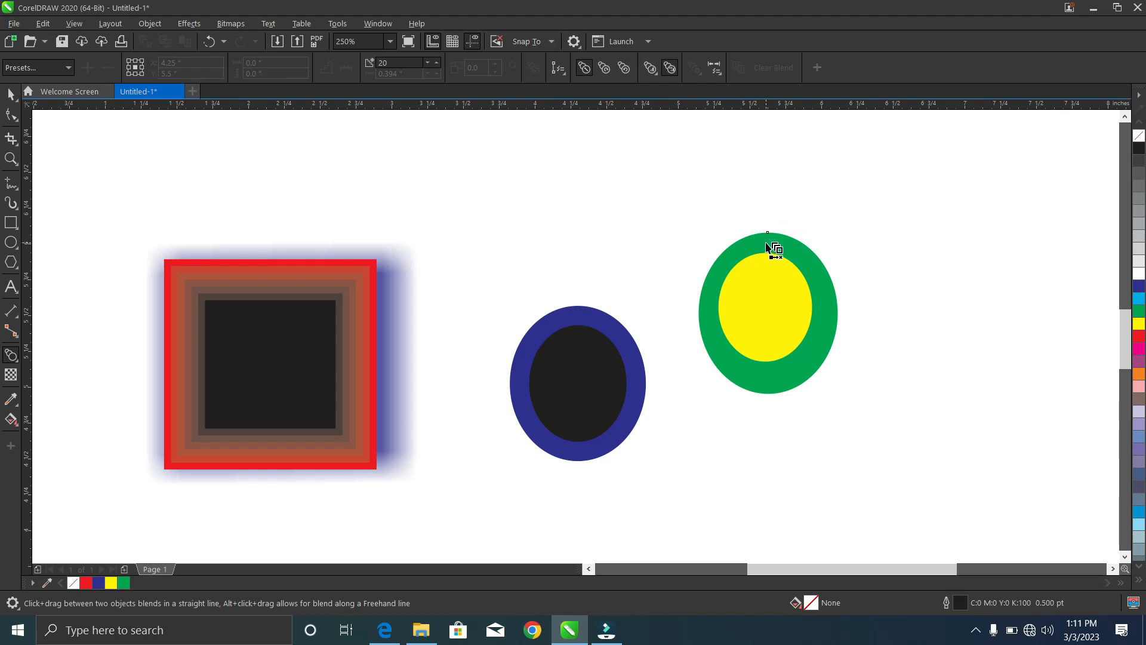
pyautogui.click(766, 241)
pyautogui.scroll(3, 766, 241)
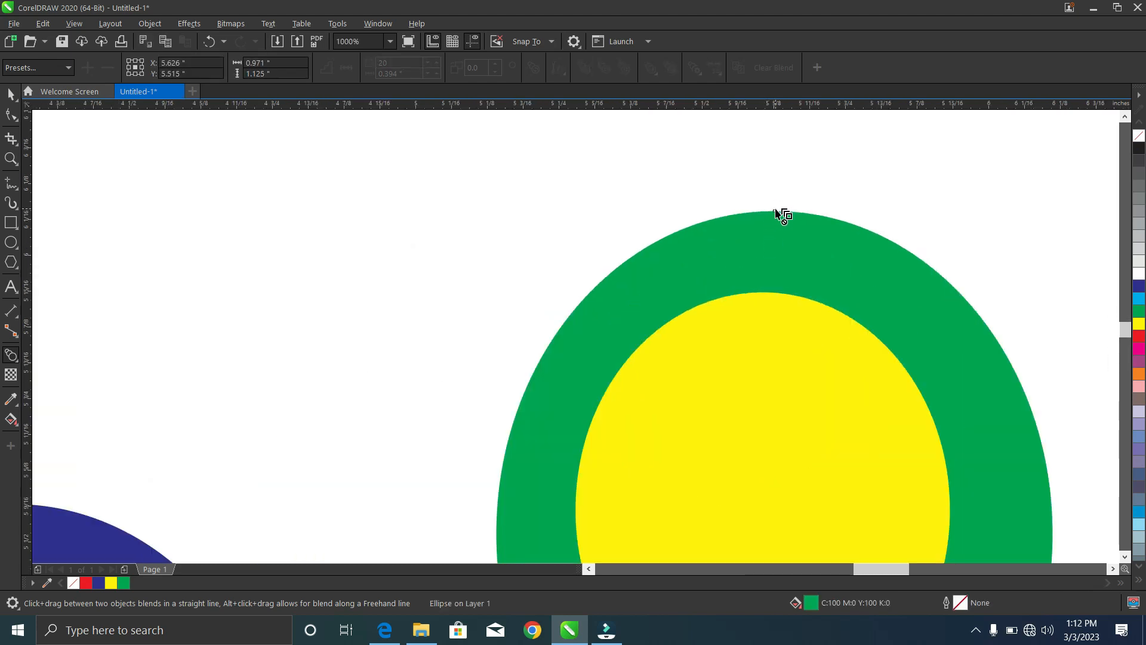
pyautogui.moveTo(774, 214); pyautogui.dragTo(783, 302)
pyautogui.scroll(-1, 774, 352)
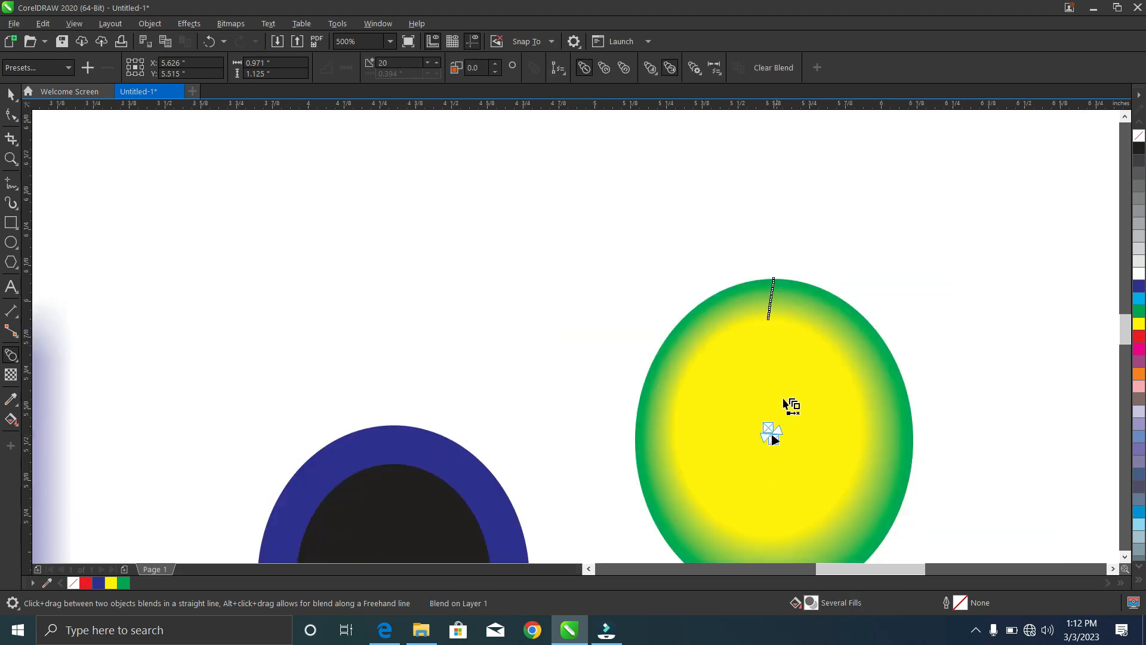
# Step: Move the blend's yellow ellipse up and its green ellipse down and to the right, stretching the blend to about 0.99 by 1.32 inches
pyautogui.scroll(1, 771, 465)
pyautogui.scroll(1, 766, 460)
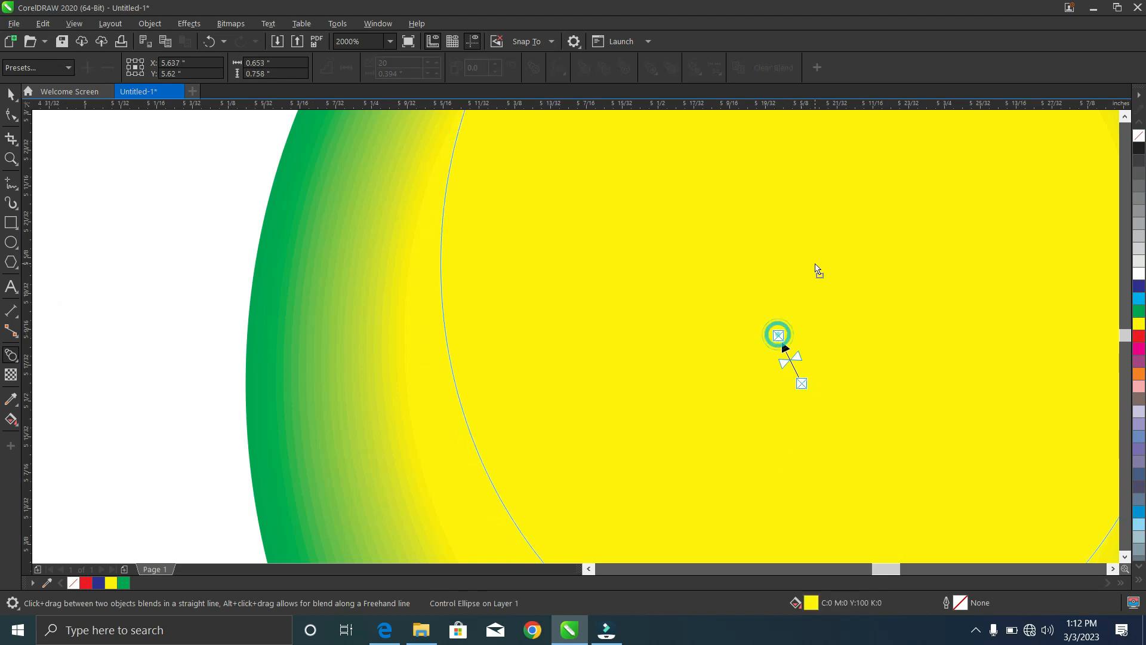
pyautogui.moveTo(778, 333); pyautogui.dragTo(814, 264)
pyautogui.scroll(-2, 779, 385)
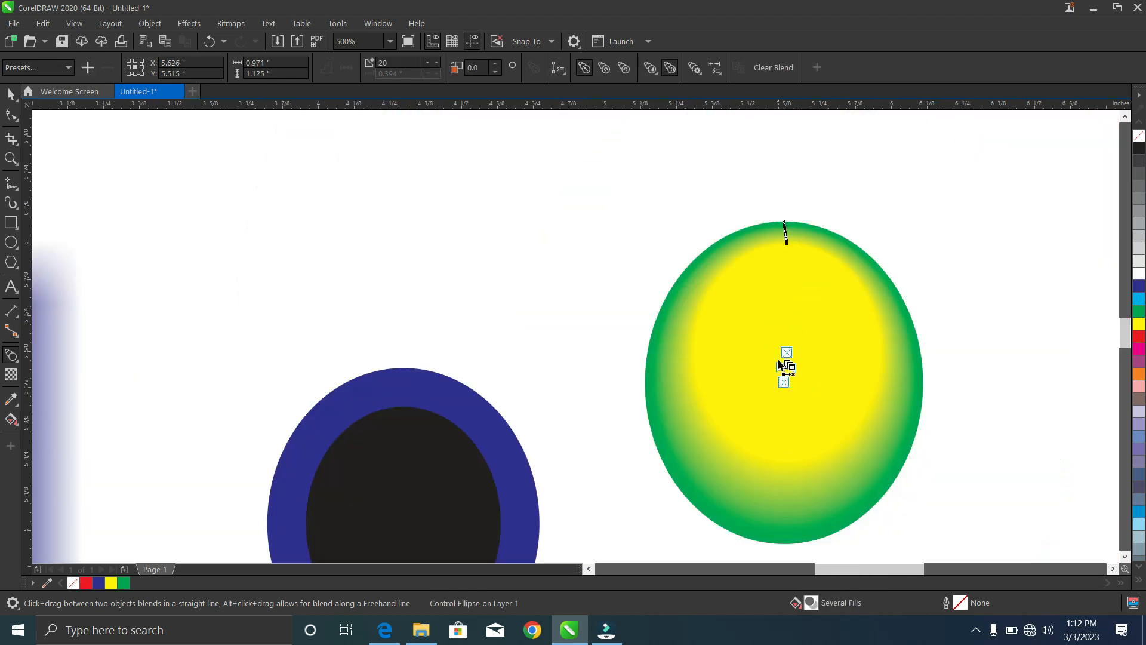
pyautogui.moveTo(786, 352); pyautogui.dragTo(777, 331)
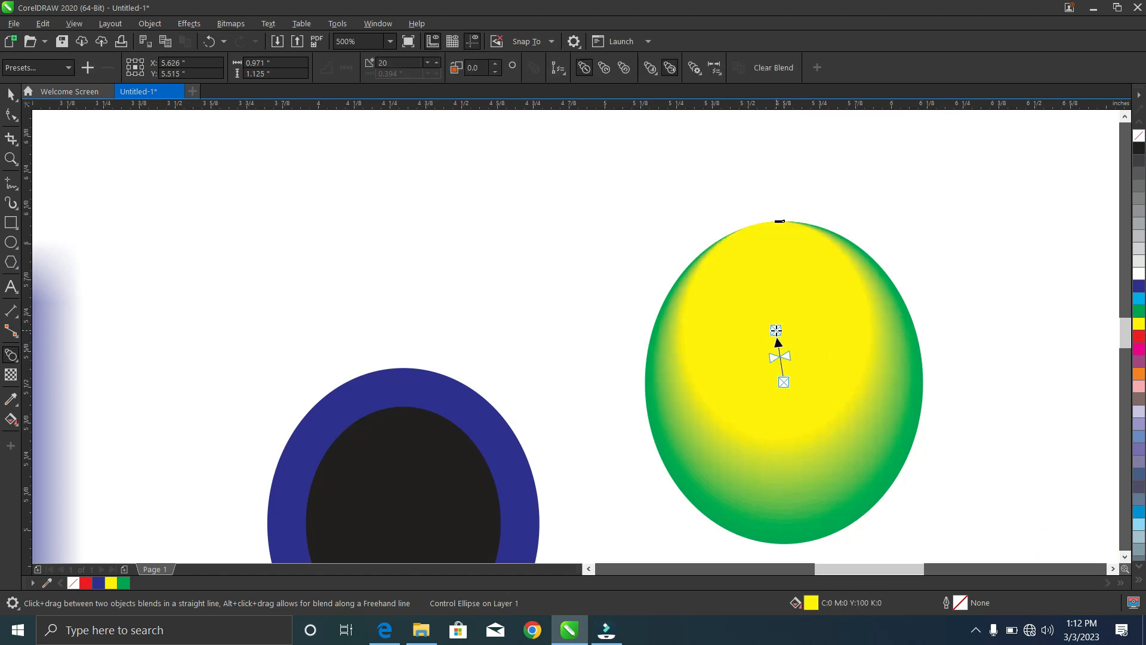
pyautogui.moveTo(783, 383); pyautogui.dragTo(784, 427)
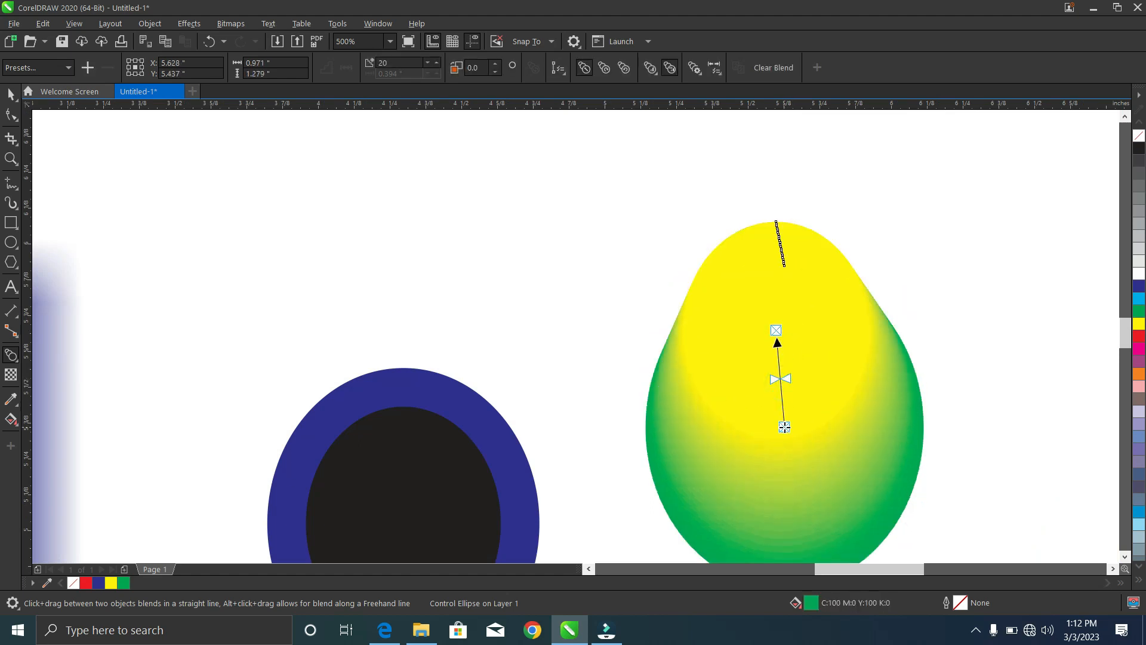
pyautogui.scroll(-2, 784, 426)
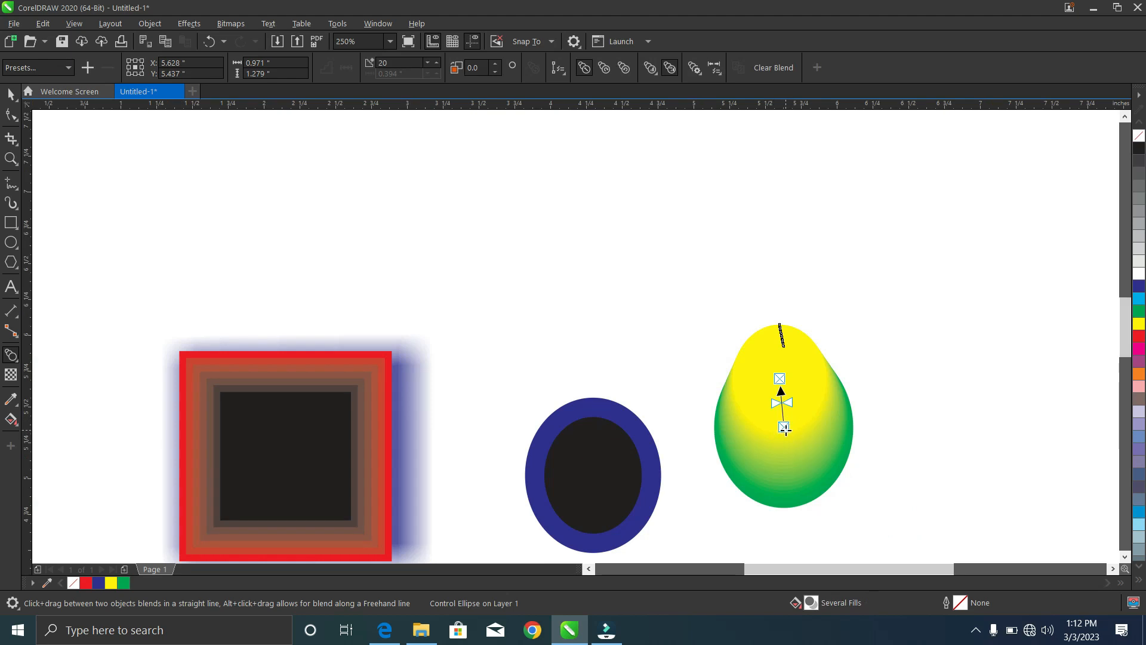
pyautogui.moveTo(784, 427); pyautogui.dragTo(805, 431)
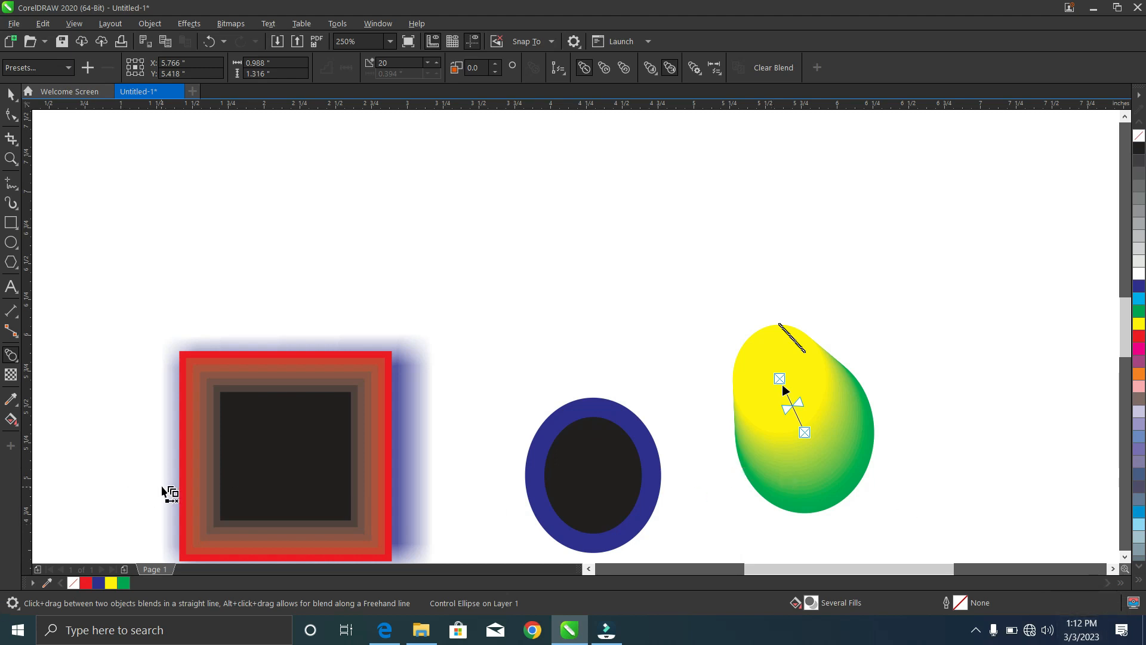
# Step: Select the contoured red square and switch from the Blend tool to the Distort tool
pyautogui.click(245, 462)
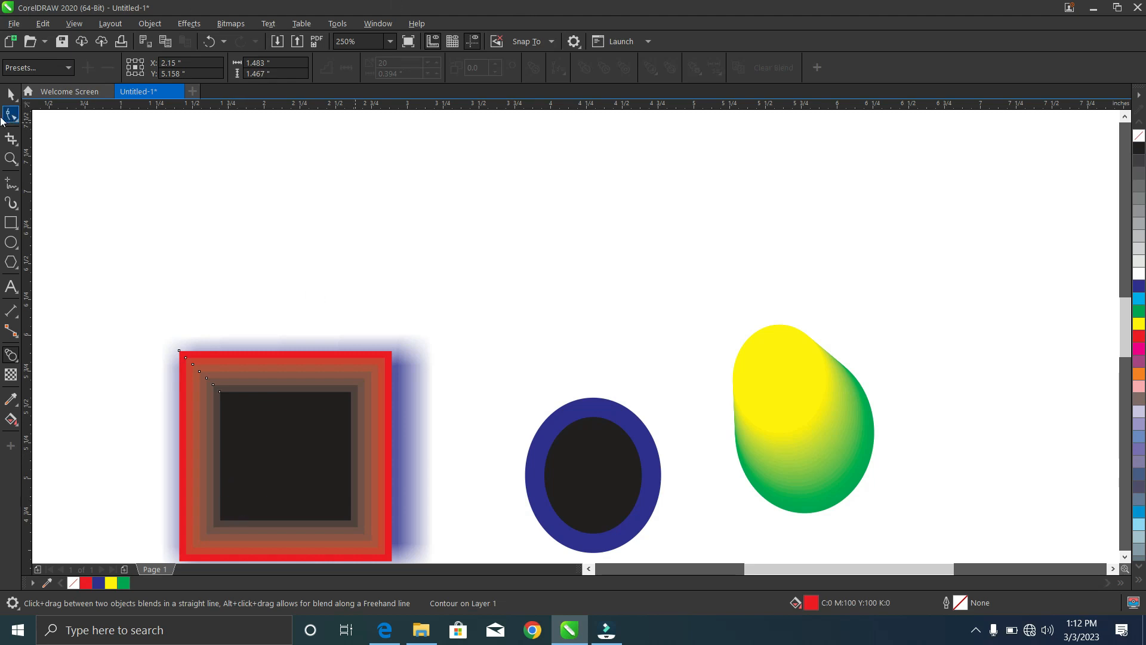
pyautogui.click(18, 362)
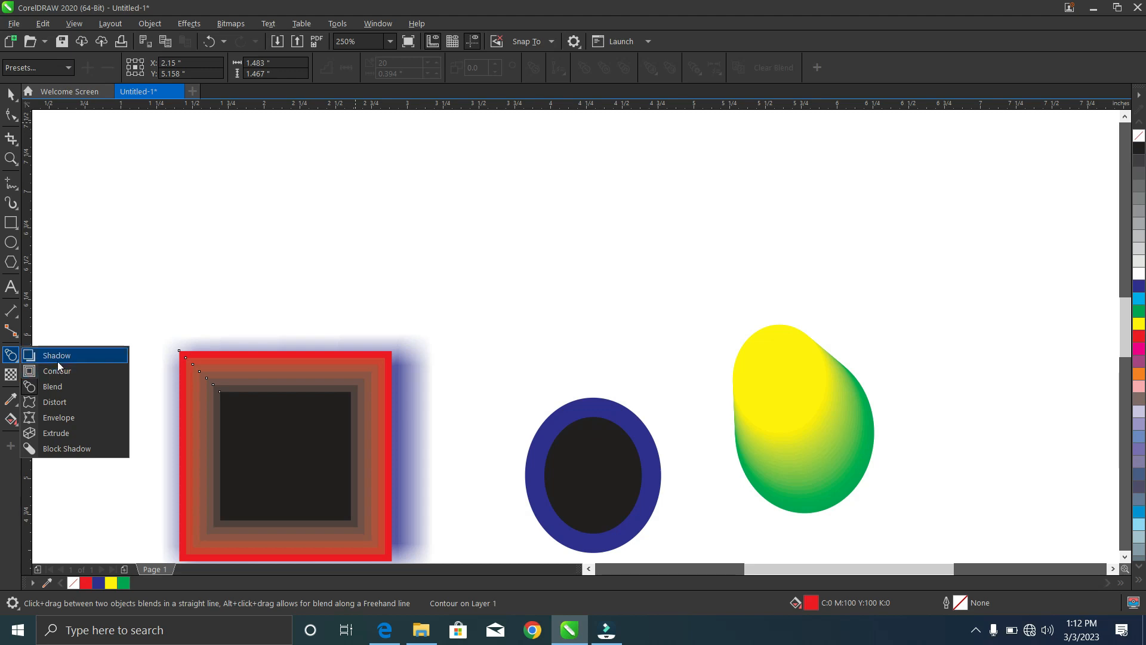
pyautogui.click(45, 413)
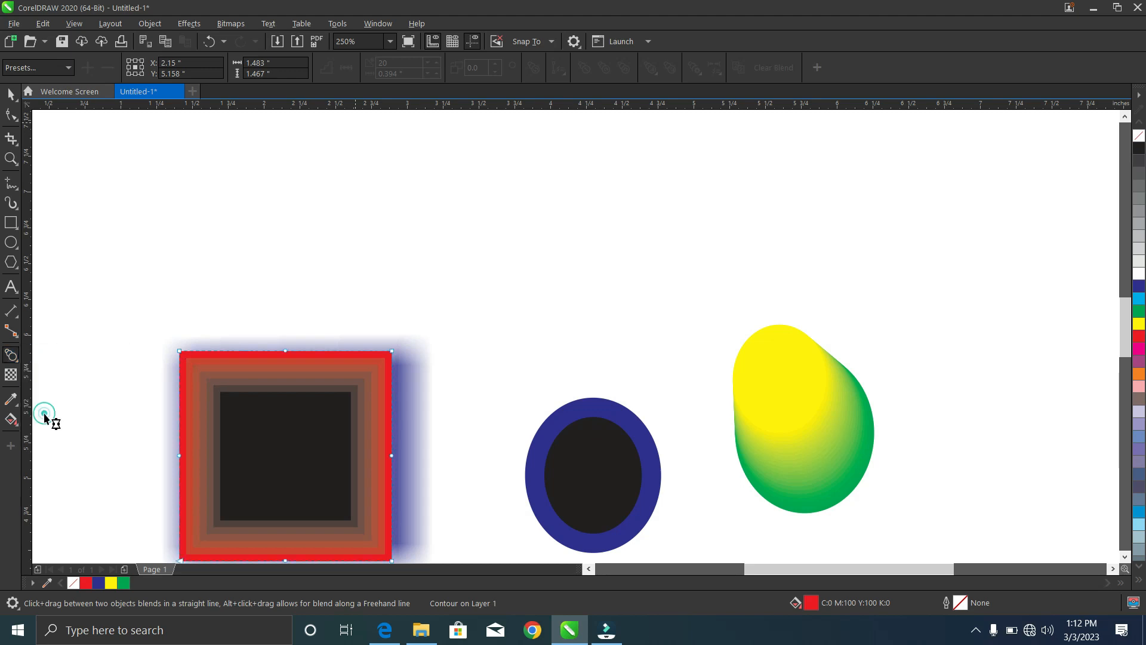
pyautogui.click(17, 365)
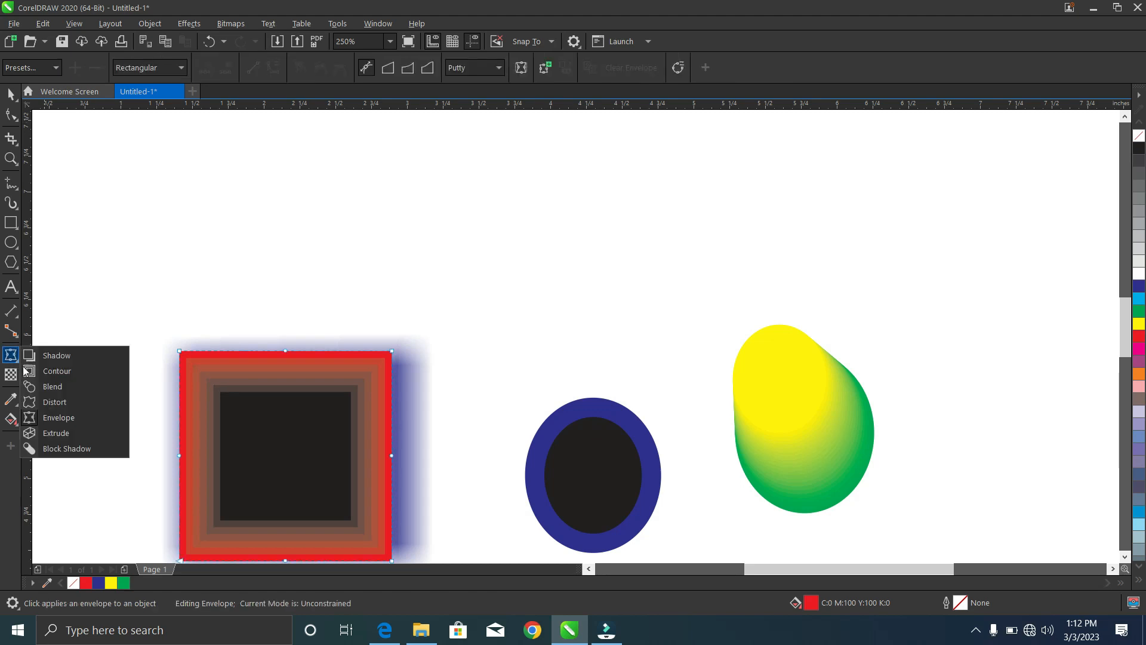
pyautogui.click(46, 399)
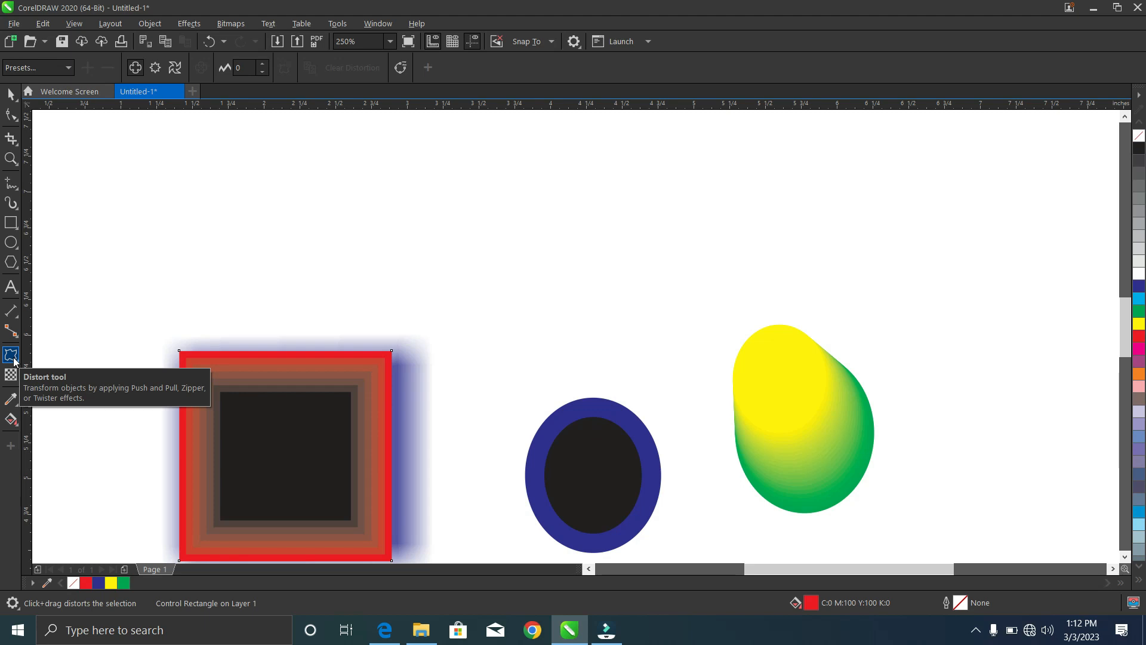
# Step: Draw an ellipse about 0.84 by 0.93 inches above the contoured blue ellipse and fill it red
pyautogui.click(6, 225)
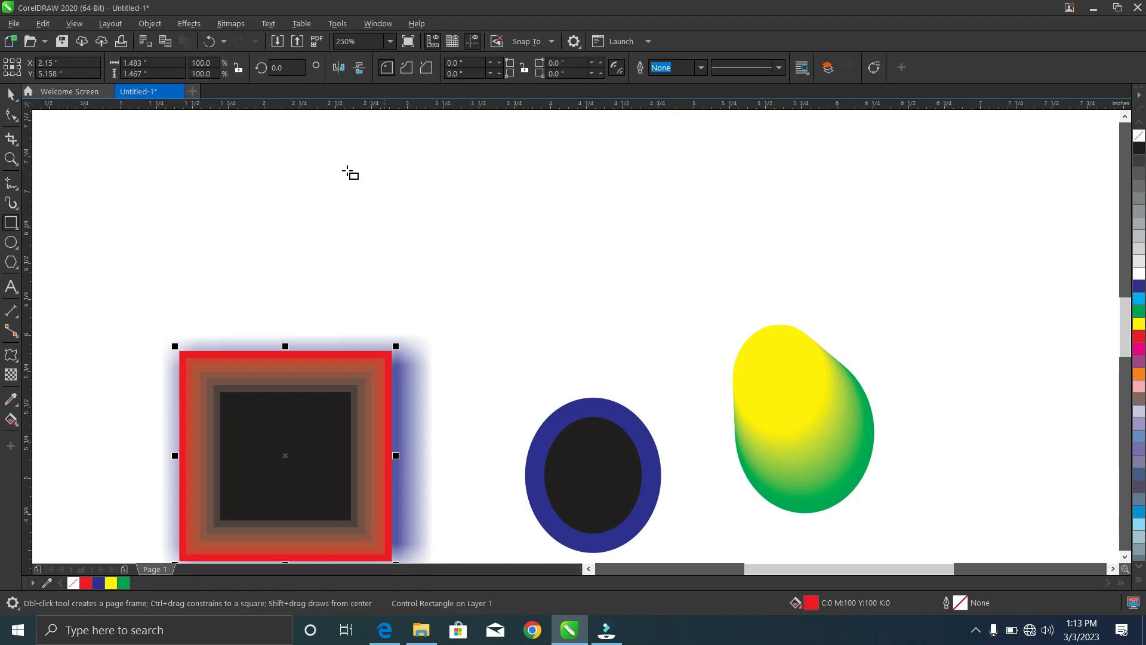
pyautogui.click(8, 242)
pyautogui.moveTo(467, 197); pyautogui.dragTo(598, 329)
pyautogui.moveTo(586, 328); pyautogui.dragTo(585, 328)
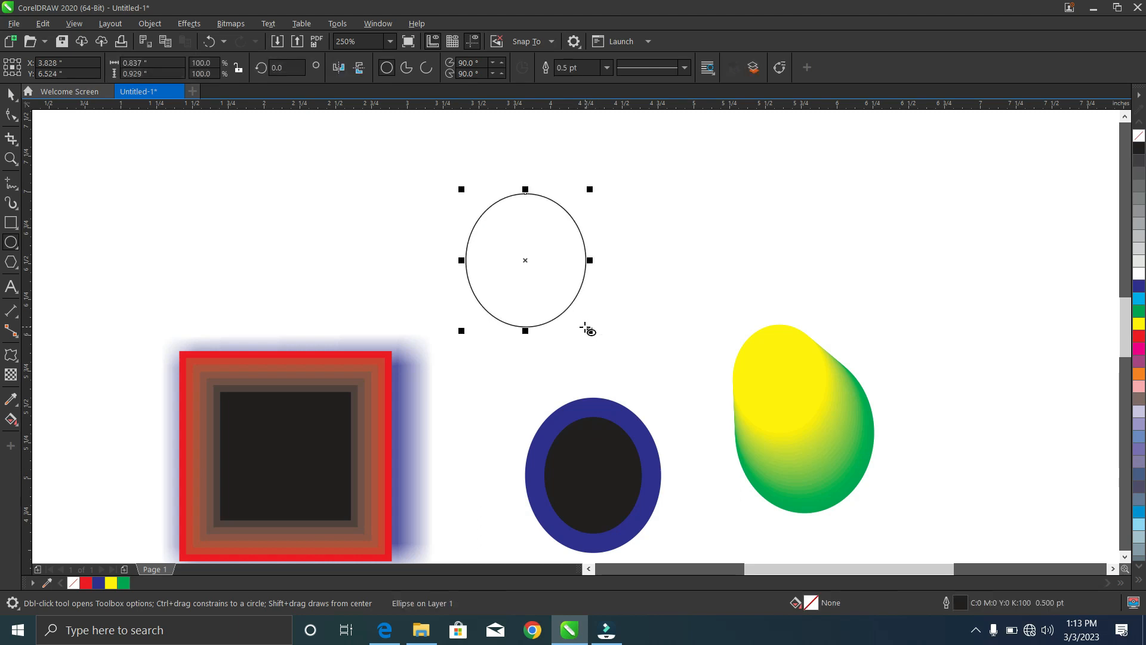
pyautogui.click(1140, 336)
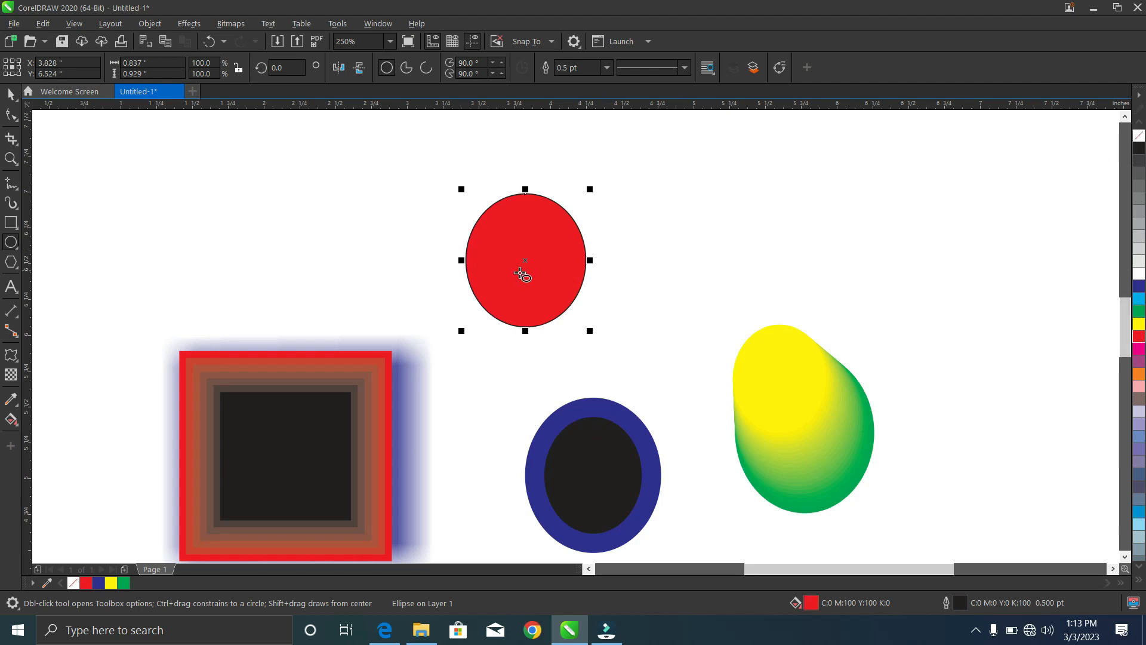
# Step: Apply a Push and Pull distortion to the red ellipse from its top node, with an amplitude of about -14
pyautogui.click(8, 356)
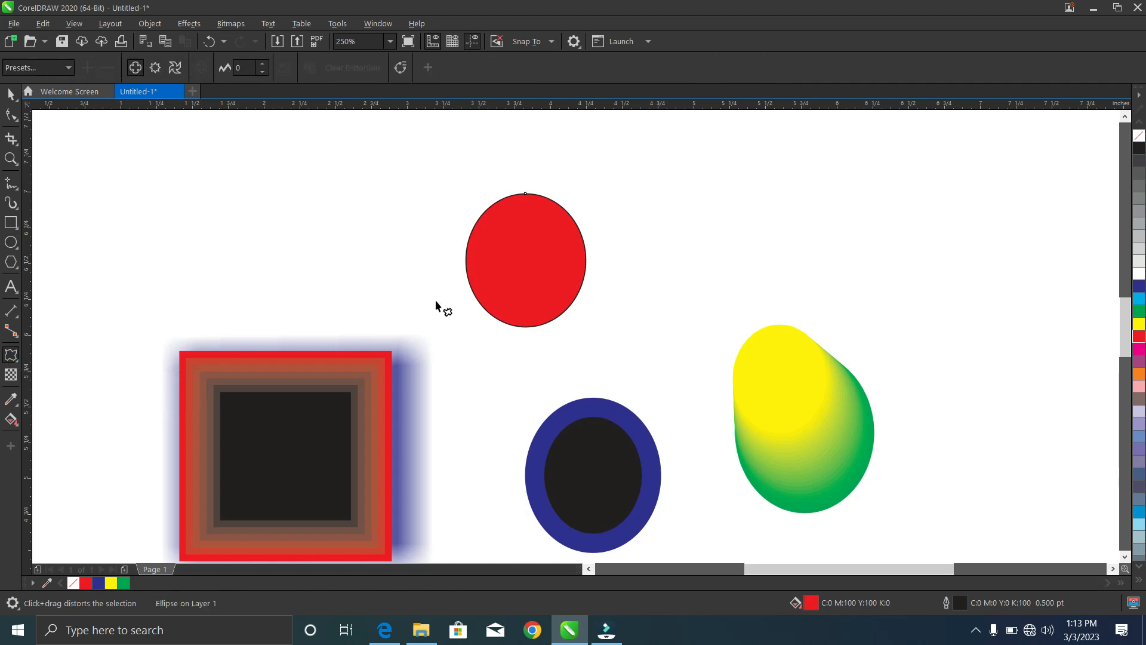
pyautogui.scroll(3, 532, 194)
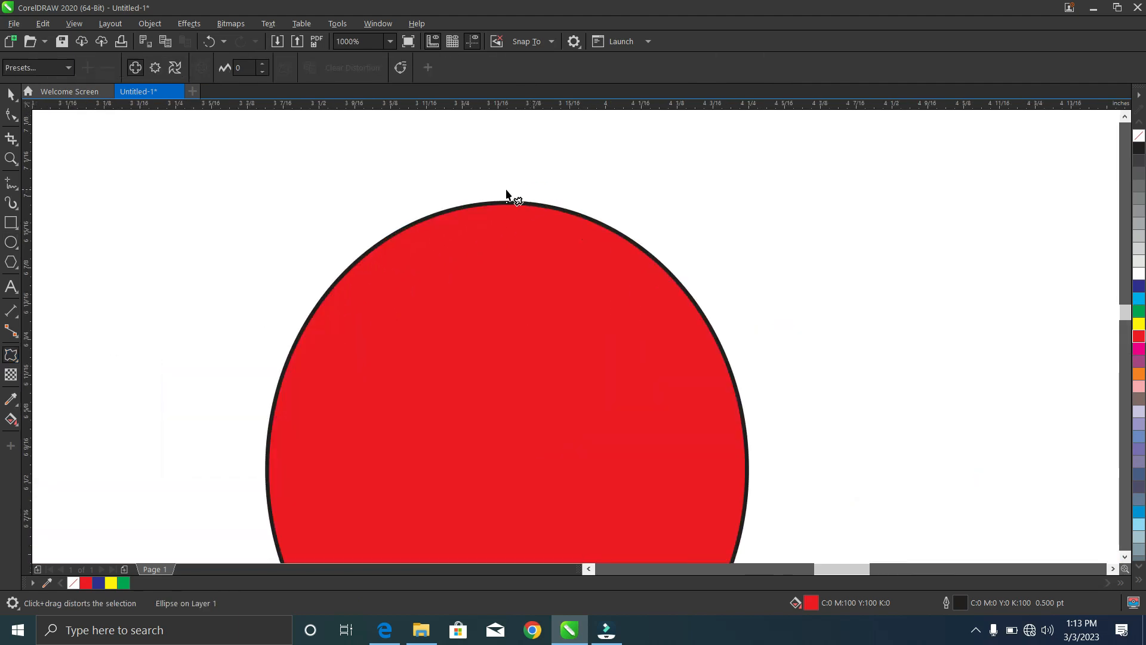
pyautogui.scroll(-3, 519, 217)
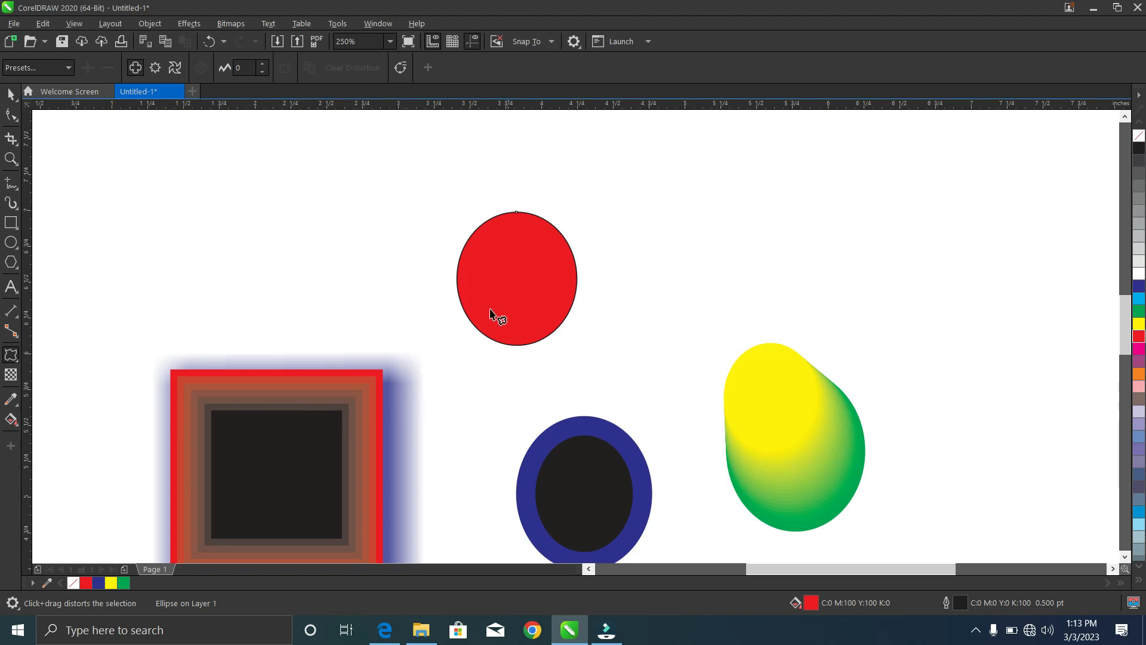
pyautogui.scroll(2, 526, 226)
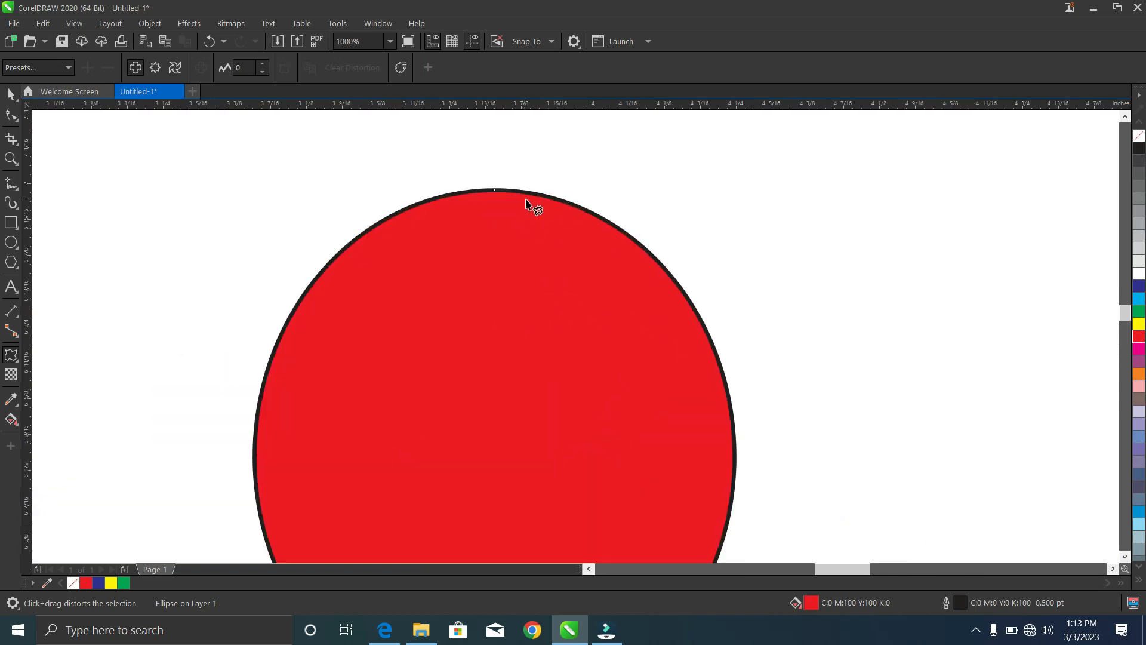
pyautogui.scroll(1, 525, 204)
pyautogui.moveTo(464, 185); pyautogui.dragTo(201, 426)
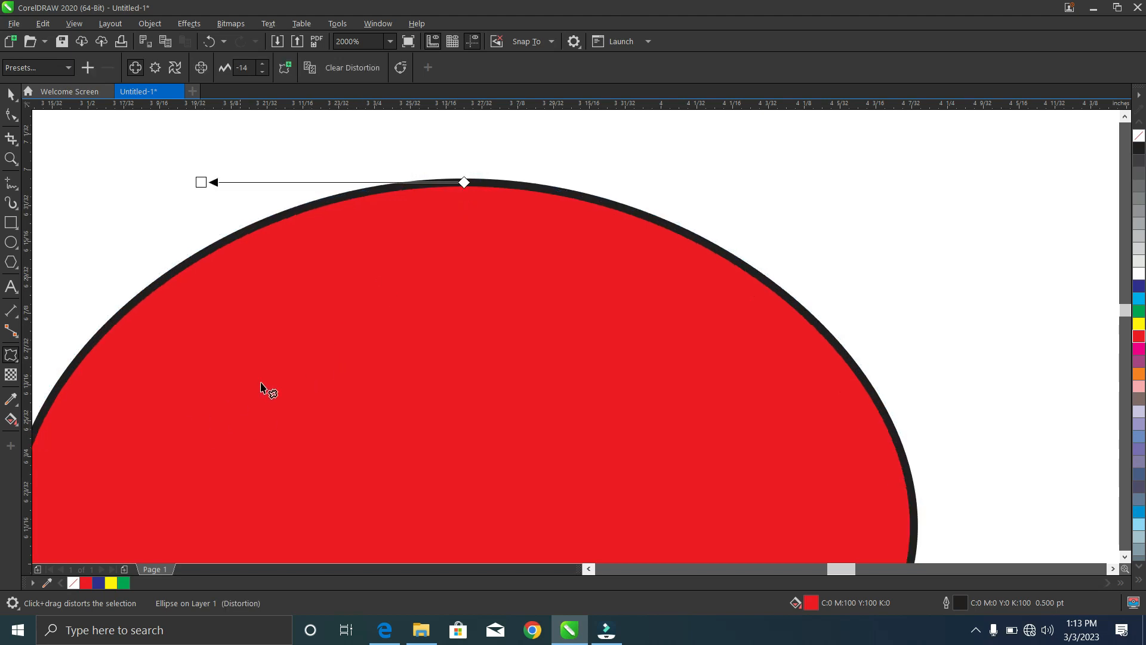
pyautogui.scroll(-5, 463, 322)
pyautogui.scroll(1, 430, 441)
pyautogui.scroll(1, 429, 452)
pyautogui.scroll(-2, 431, 453)
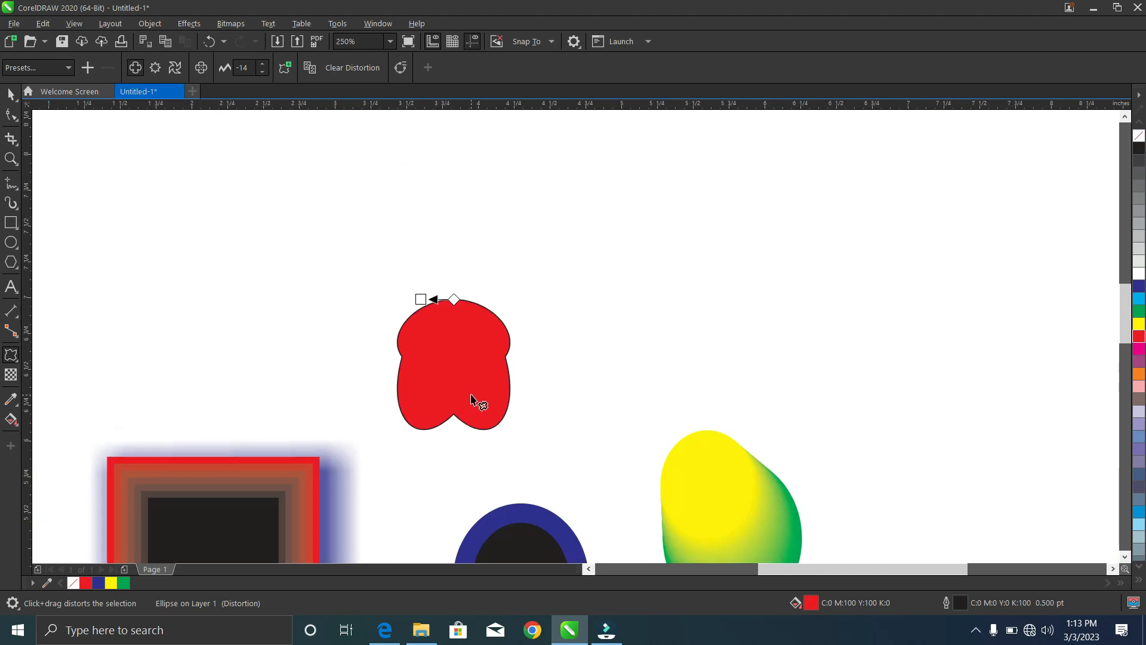
# Step: Strengthen the red ellipse's Push and Pull distortion to an amplitude of about -61
pyautogui.moveTo(421, 298); pyautogui.dragTo(306, 298)
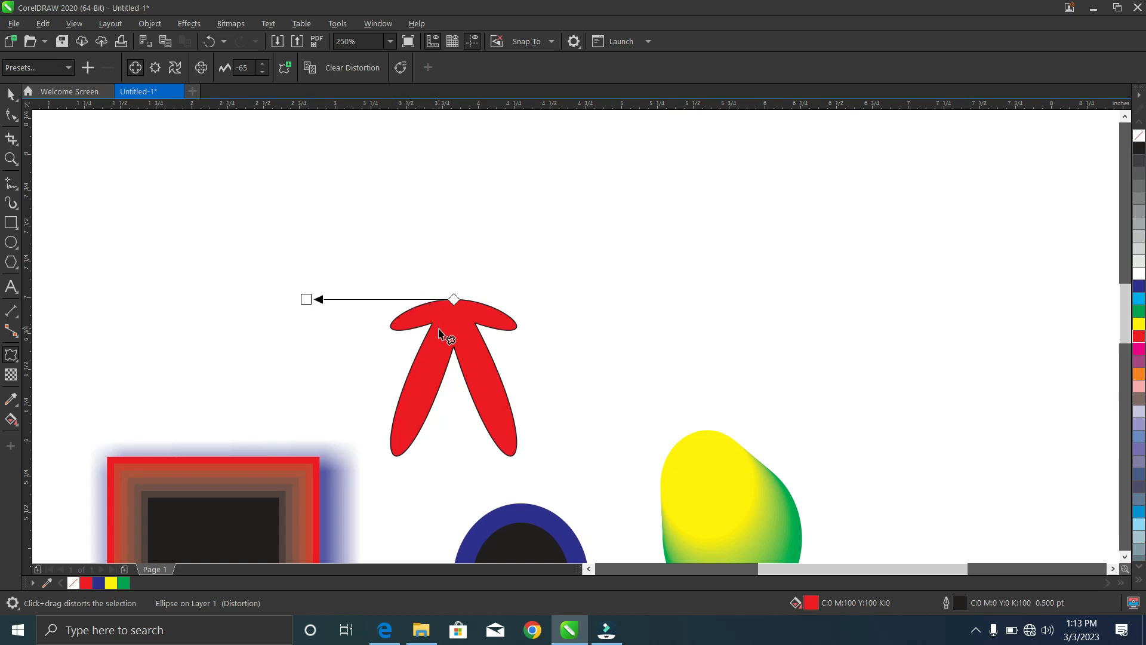
pyautogui.moveTo(304, 297); pyautogui.dragTo(338, 442)
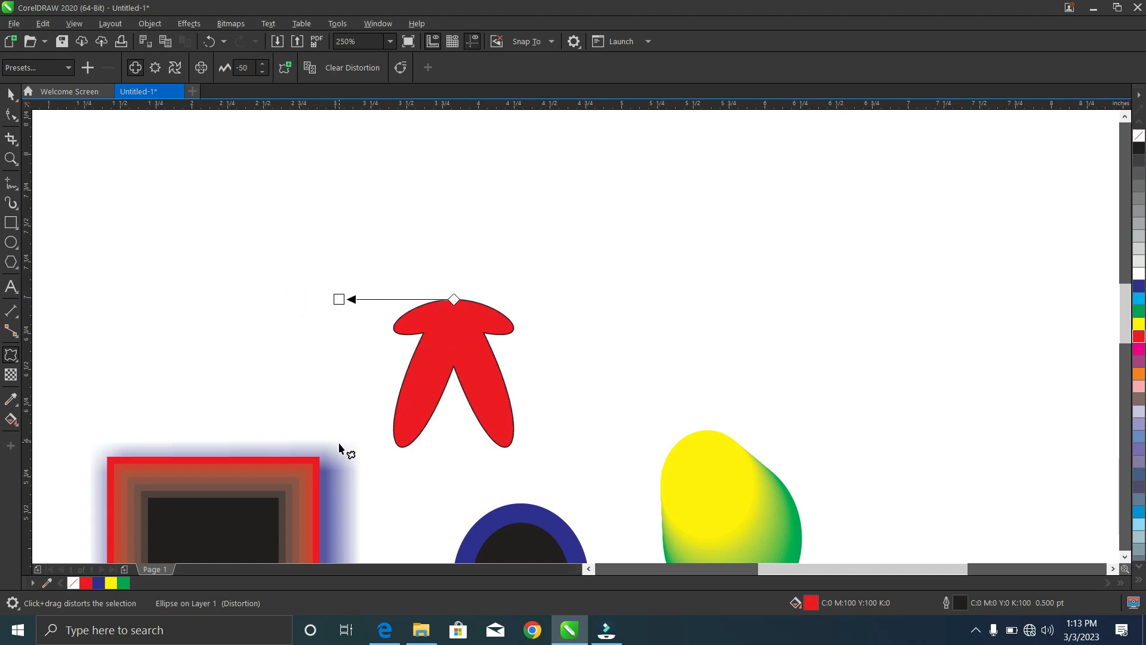
pyautogui.moveTo(339, 297); pyautogui.dragTo(314, 238)
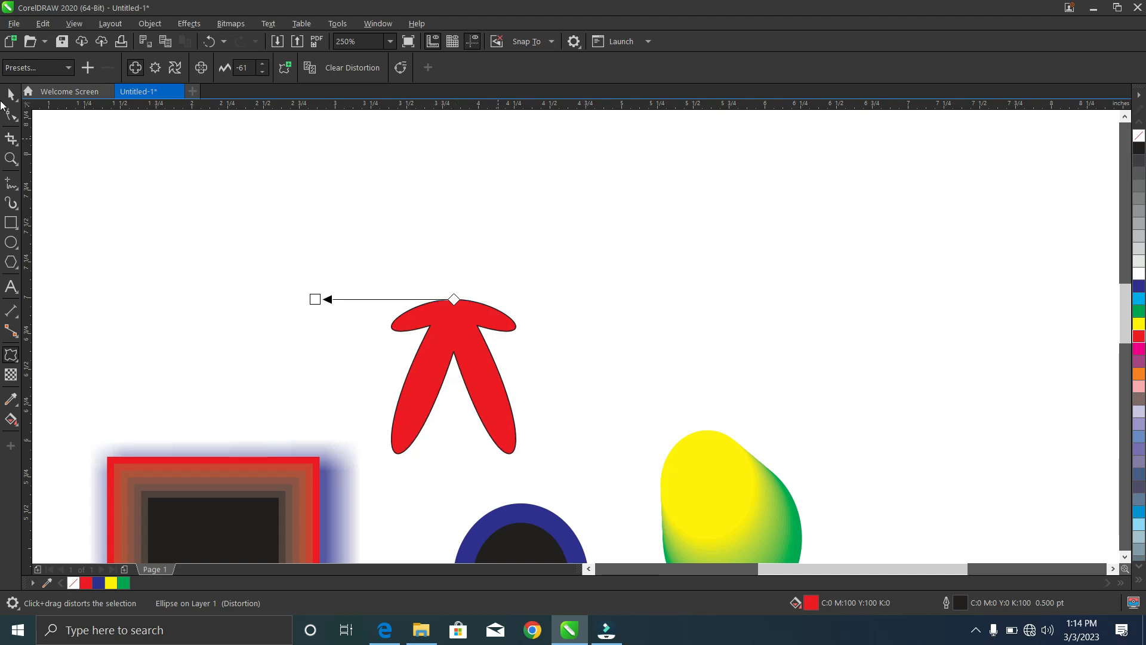
# Step: Draw a rectangle about 0.98 by 0.92 inches above the blend and push-and-pull distort it from its upper-left corner, amplitude about 65
pyautogui.click(11, 222)
pyautogui.moveTo(629, 210); pyautogui.dragTo(771, 342)
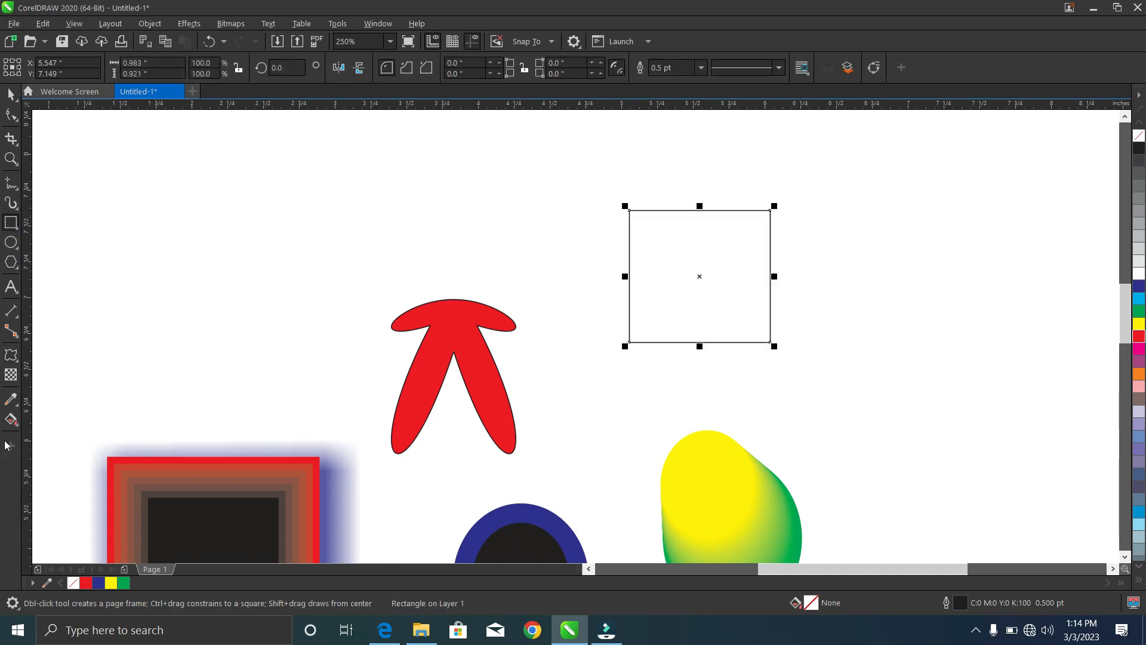
pyautogui.click(11, 354)
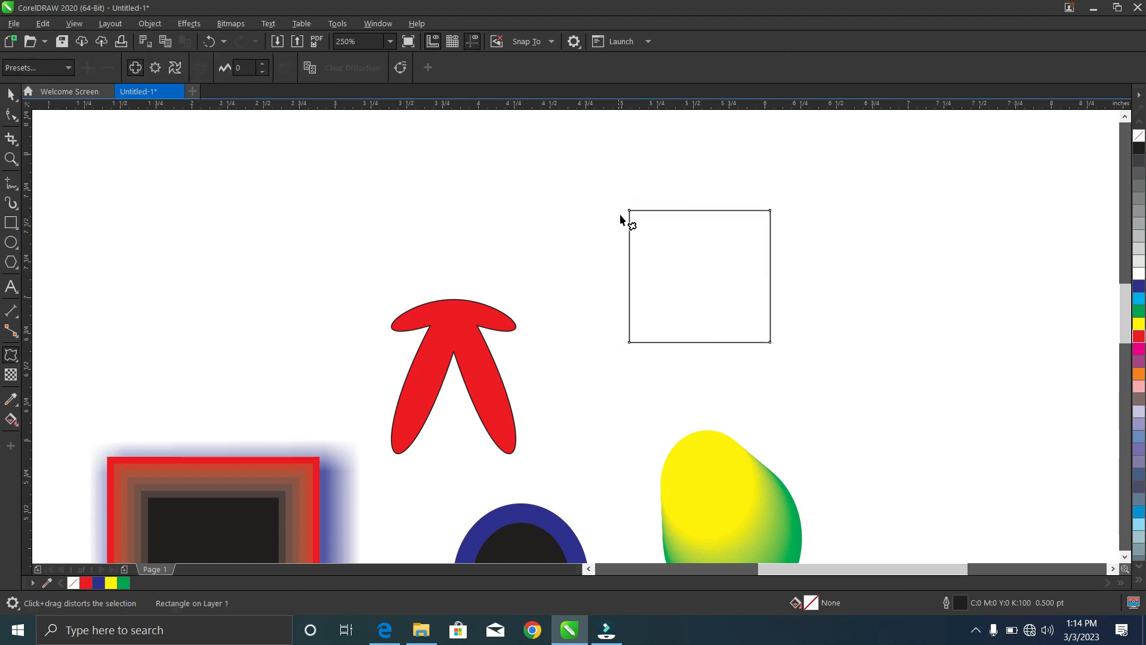
pyautogui.moveTo(630, 210); pyautogui.dragTo(784, 424)
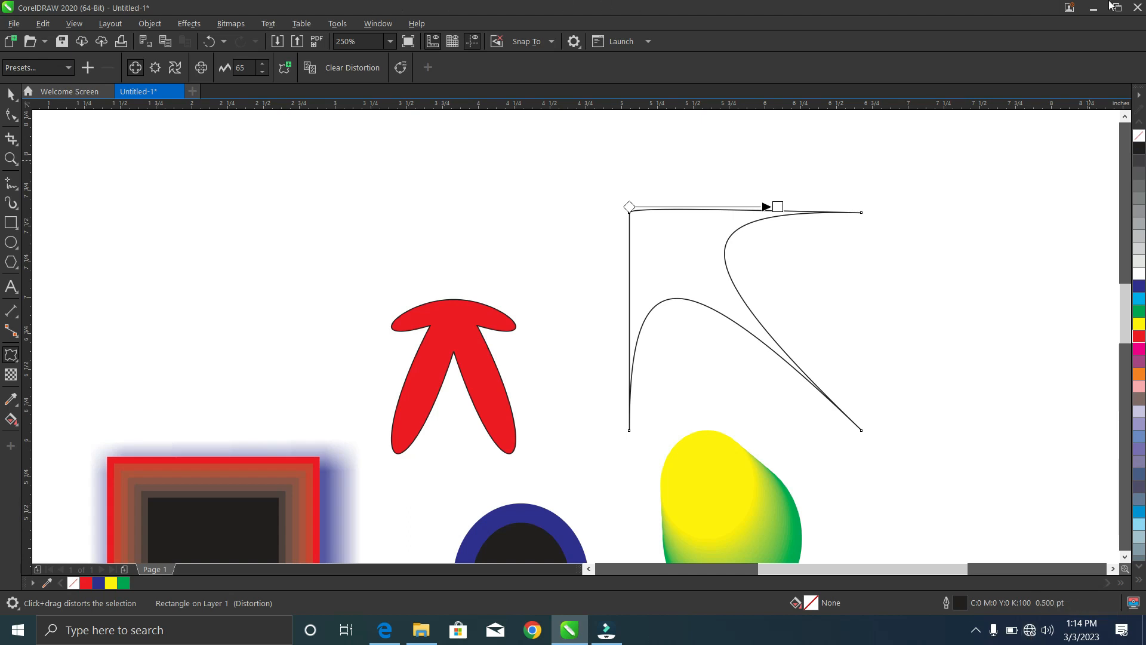
# Step: Draw a rectangle about 0.85 by 0.92 inches above the shadowed red-and-black square
pyautogui.click(18, 361)
pyautogui.click(36, 395)
pyautogui.click(17, 361)
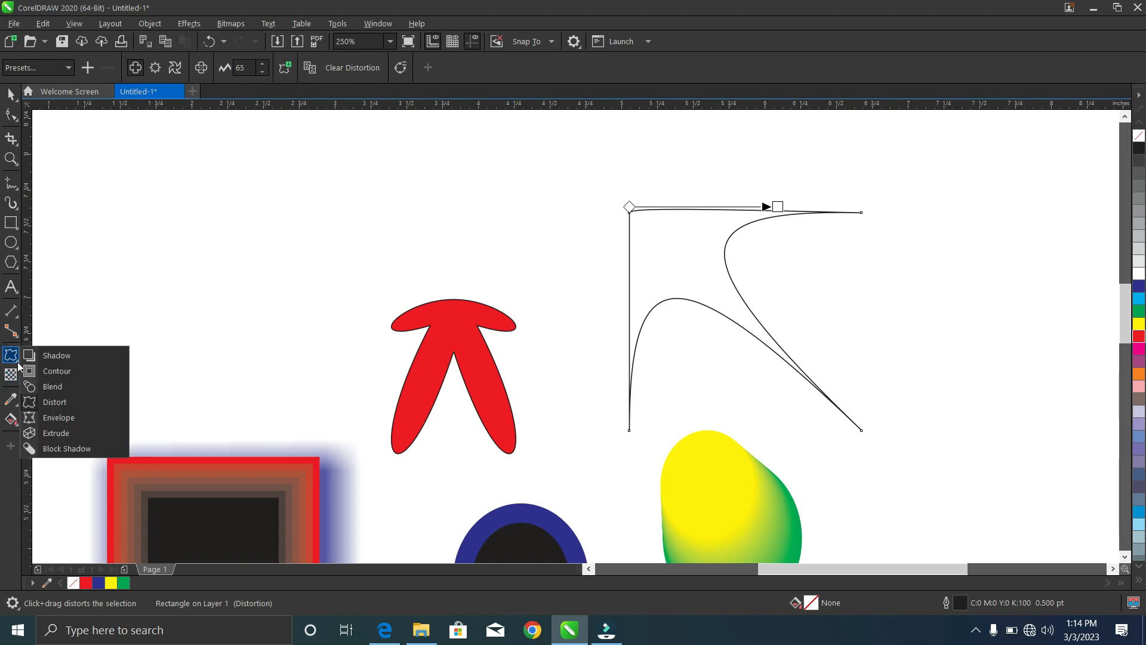
pyautogui.click(47, 417)
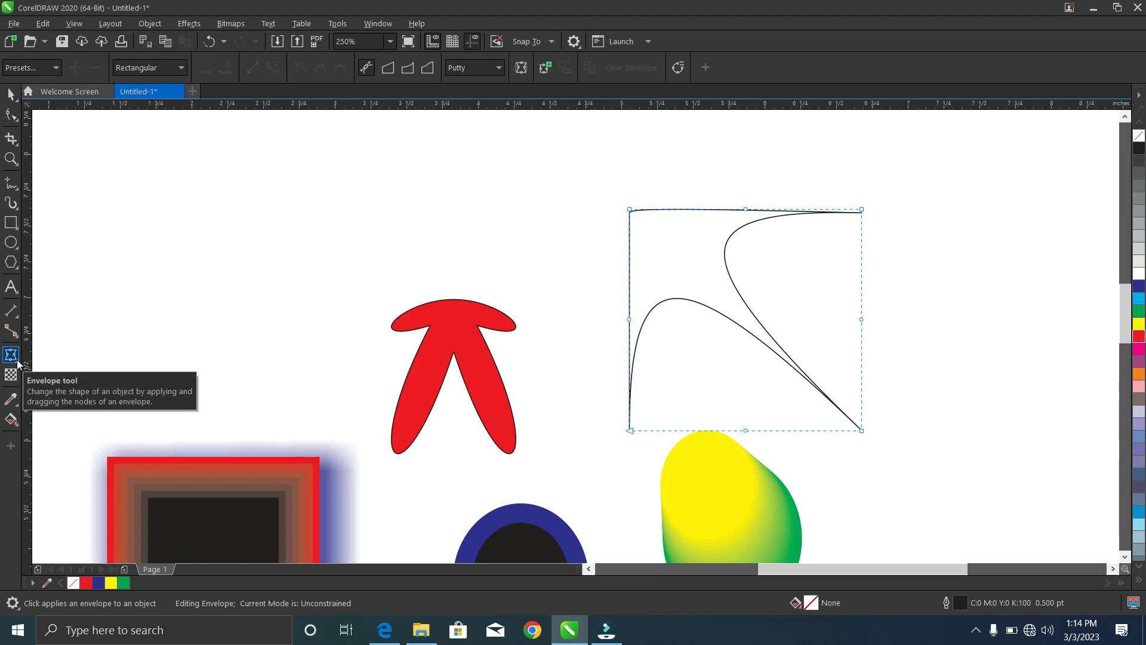
pyautogui.click(9, 225)
pyautogui.moveTo(135, 207); pyautogui.dragTo(258, 339)
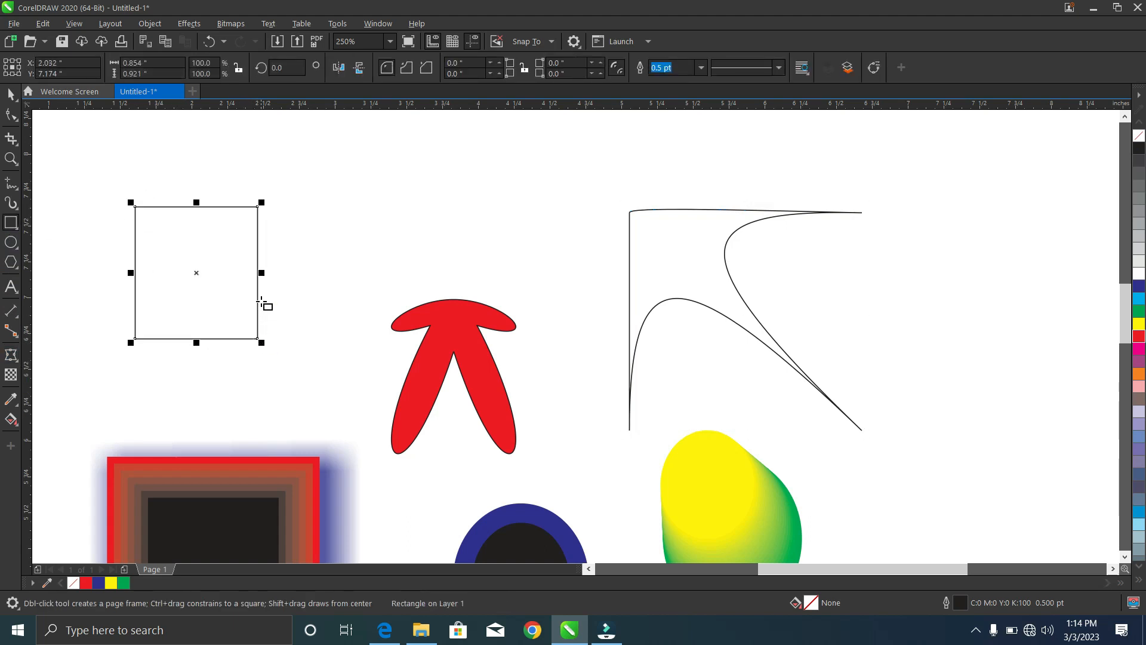
# Step: Apply an envelope to the new rectangle and pull its upper-left corner node inward, down toward the centre
pyautogui.click(12, 356)
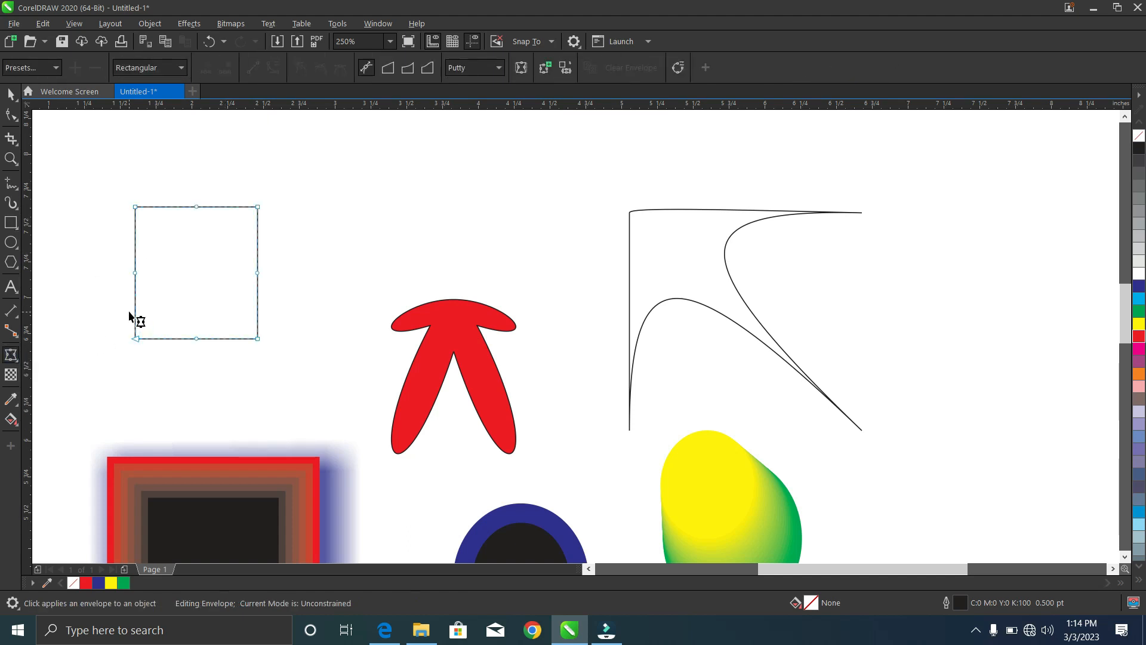
pyautogui.scroll(2, 115, 229)
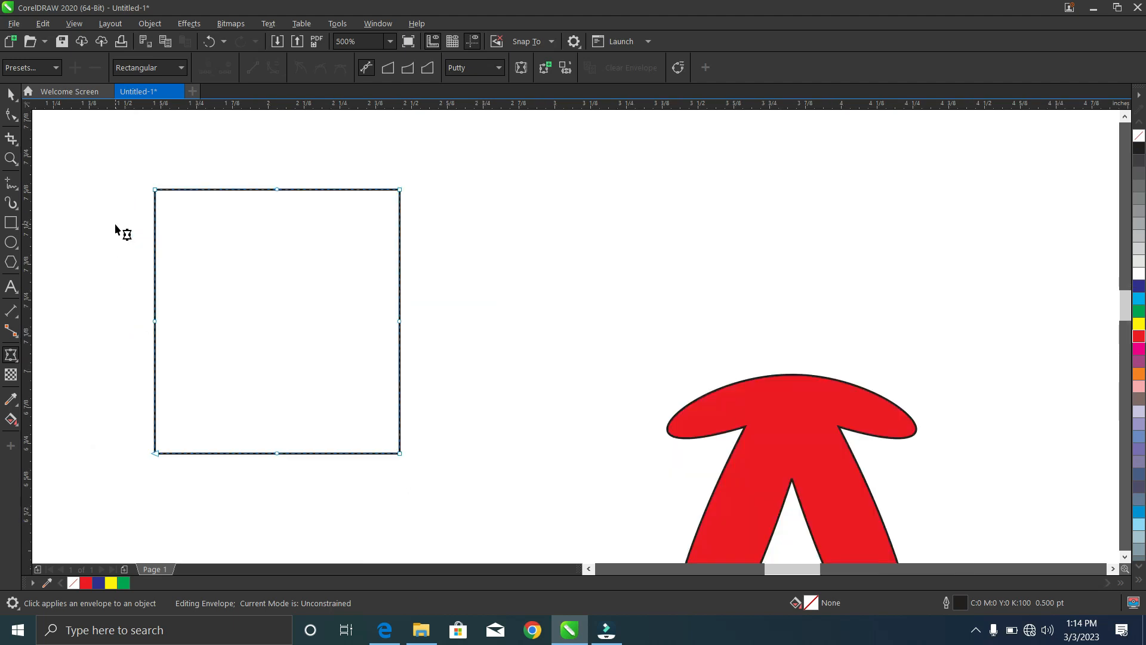
pyautogui.scroll(2, 115, 229)
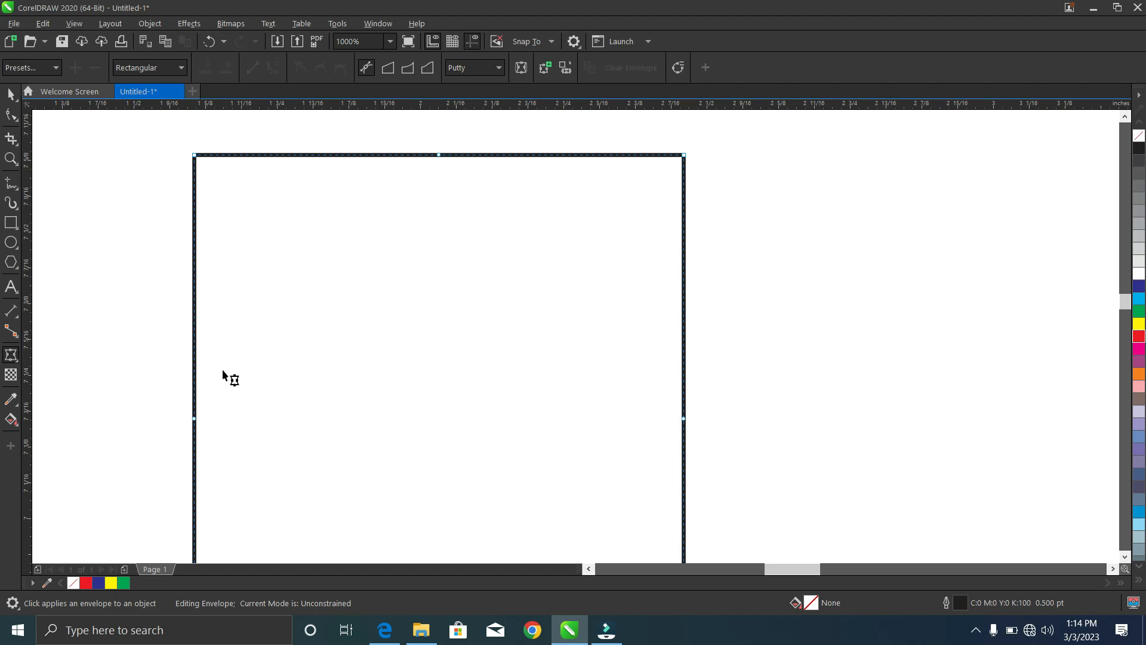
pyautogui.moveTo(195, 156); pyautogui.dragTo(252, 257)
pyautogui.scroll(-4, 251, 258)
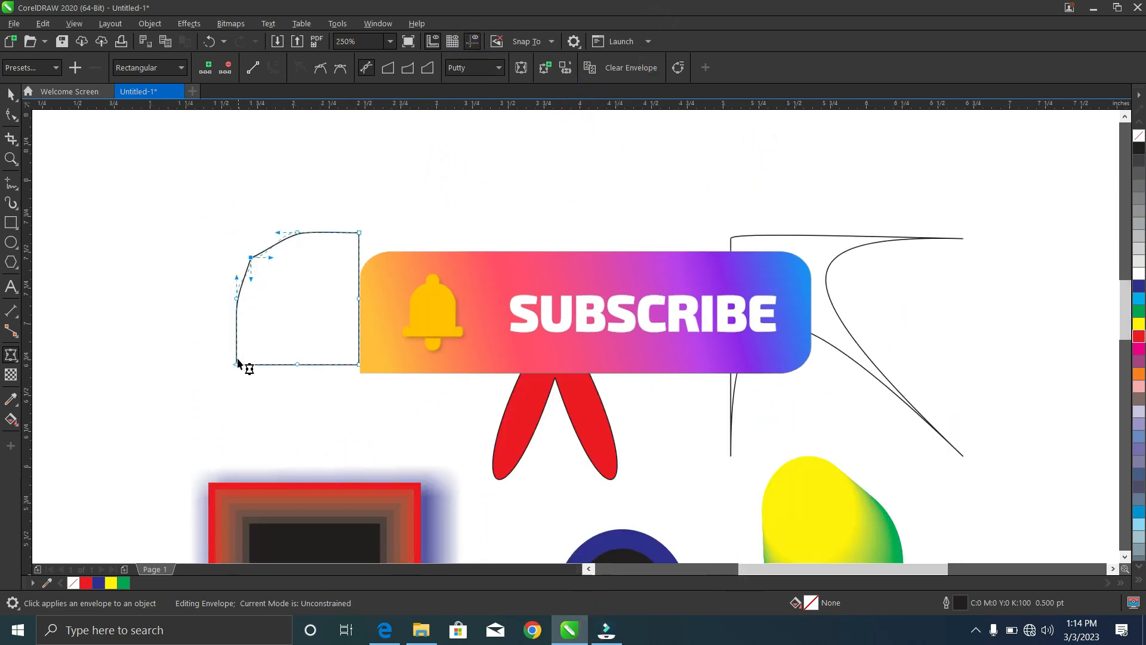
# Step: Move the envelope's upper-left corner node back up slightly and angle both of its curve handles toward the inside of the shape
pyautogui.scroll(2, 237, 361)
pyautogui.scroll(-1, 232, 341)
pyautogui.scroll(2, 248, 256)
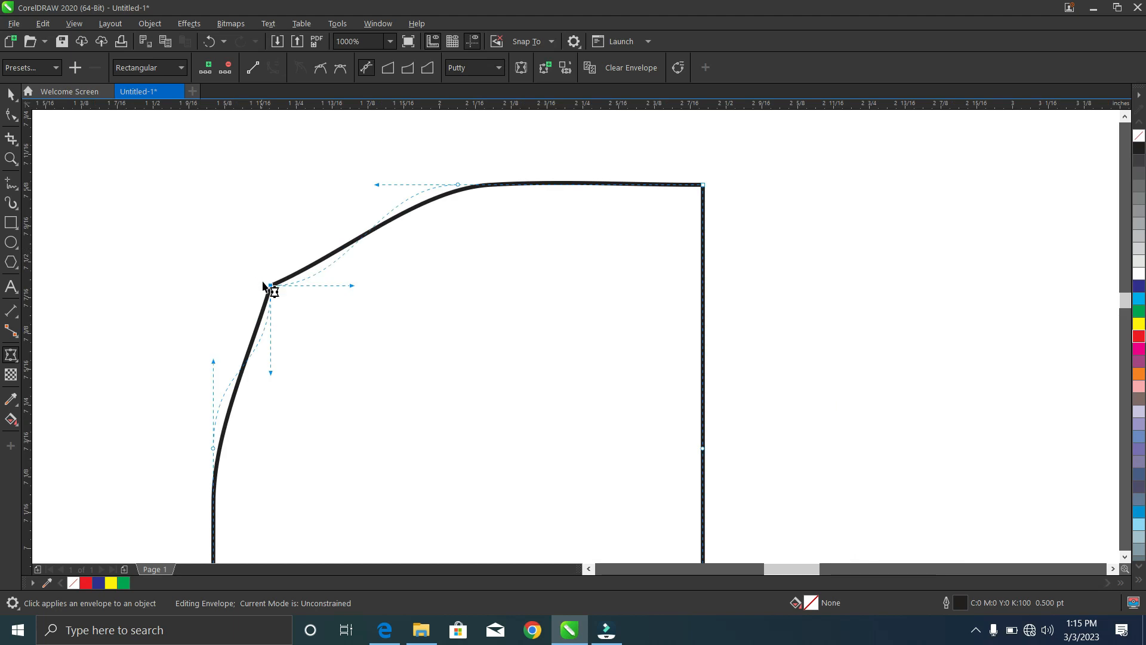
pyautogui.moveTo(270, 286); pyautogui.dragTo(259, 232)
pyautogui.moveTo(340, 235); pyautogui.dragTo(311, 283)
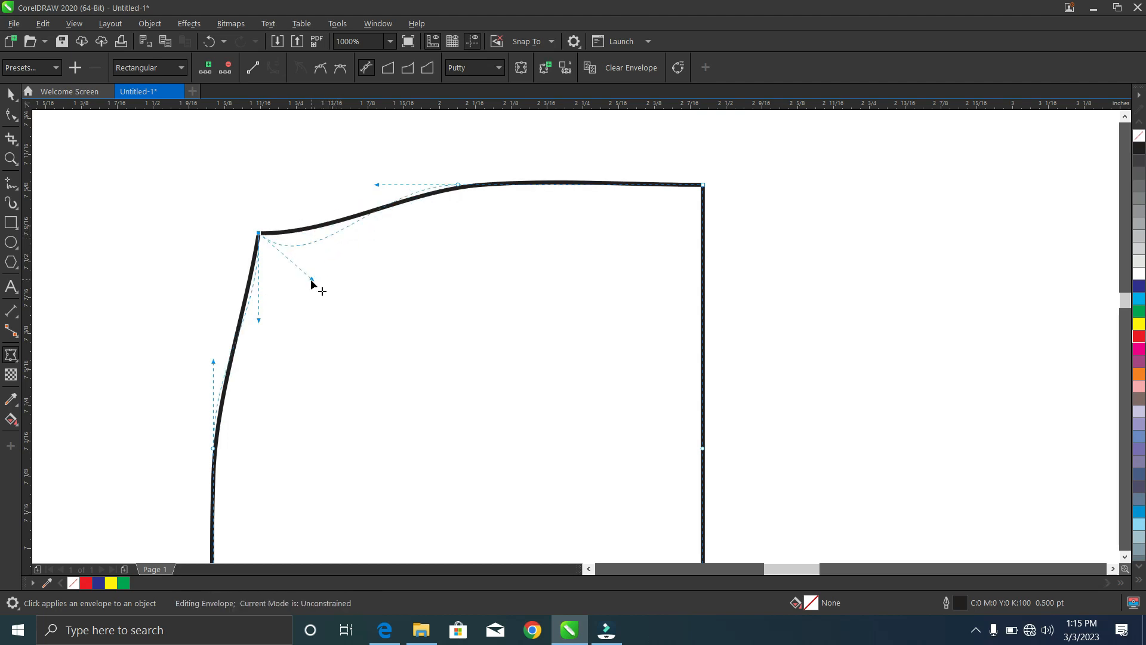
pyautogui.moveTo(260, 321); pyautogui.dragTo(288, 321)
pyautogui.scroll(-2, 288, 321)
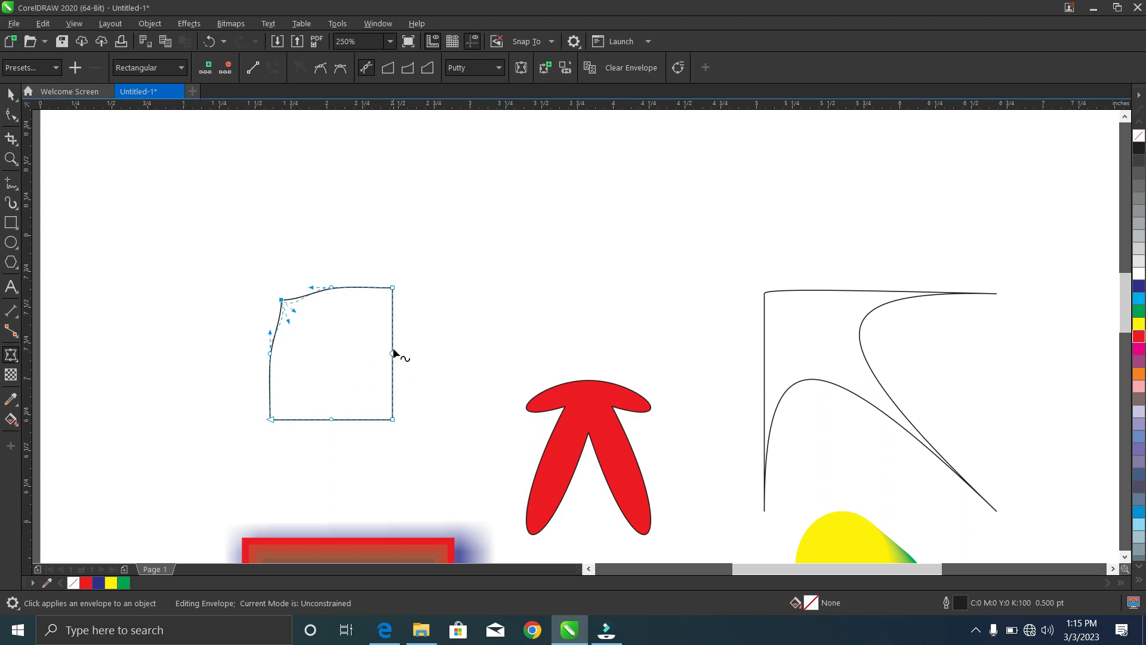
# Step: Pull the envelope's right middle node inward and bend the upper-right corner's lower handle outward
pyautogui.moveTo(390, 353); pyautogui.dragTo(358, 352)
pyautogui.scroll(2, 359, 353)
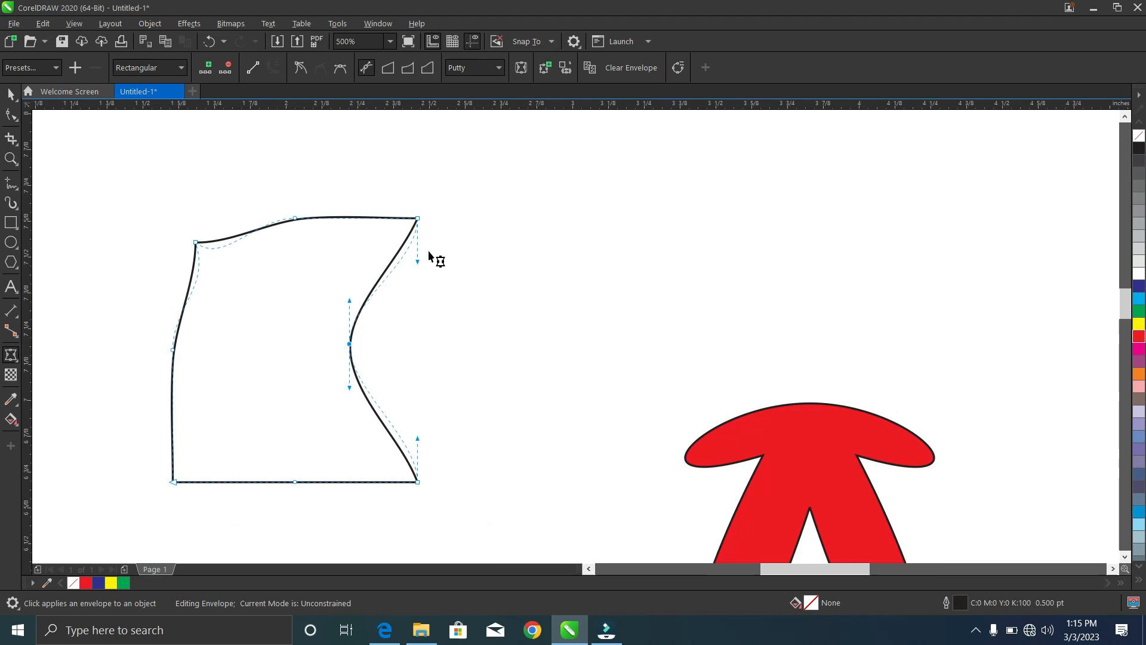
pyautogui.moveTo(418, 264); pyautogui.dragTo(442, 265)
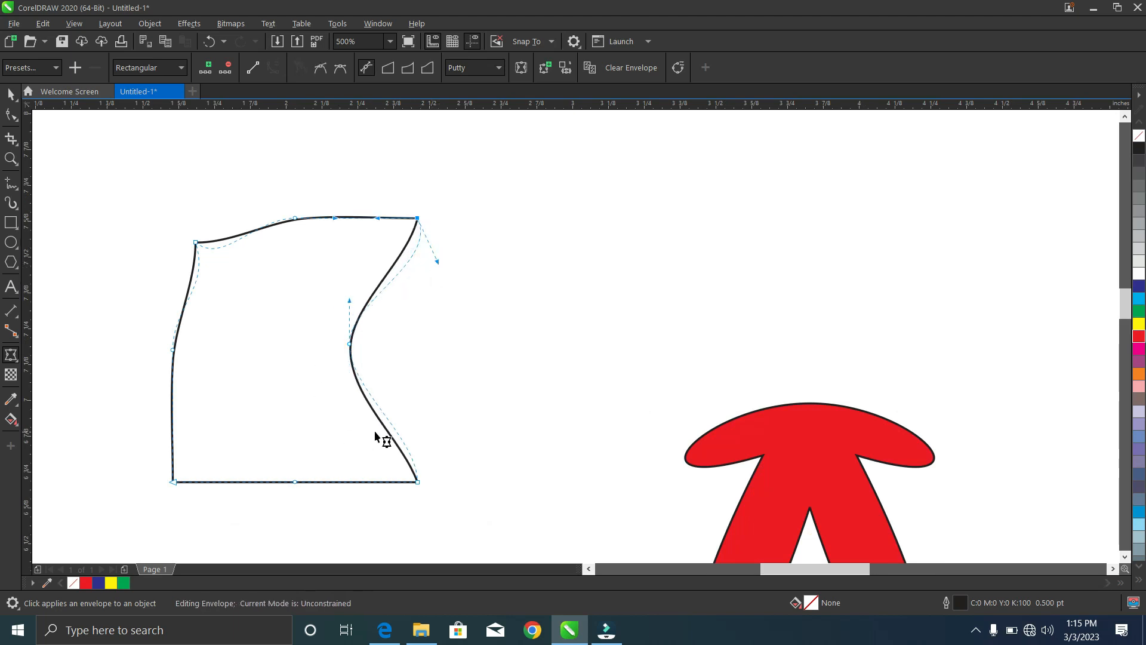
pyautogui.click(351, 348)
# Step: Add the artistic text "CORELDRAW" to the right of the enveloped rectangle
pyautogui.click(18, 364)
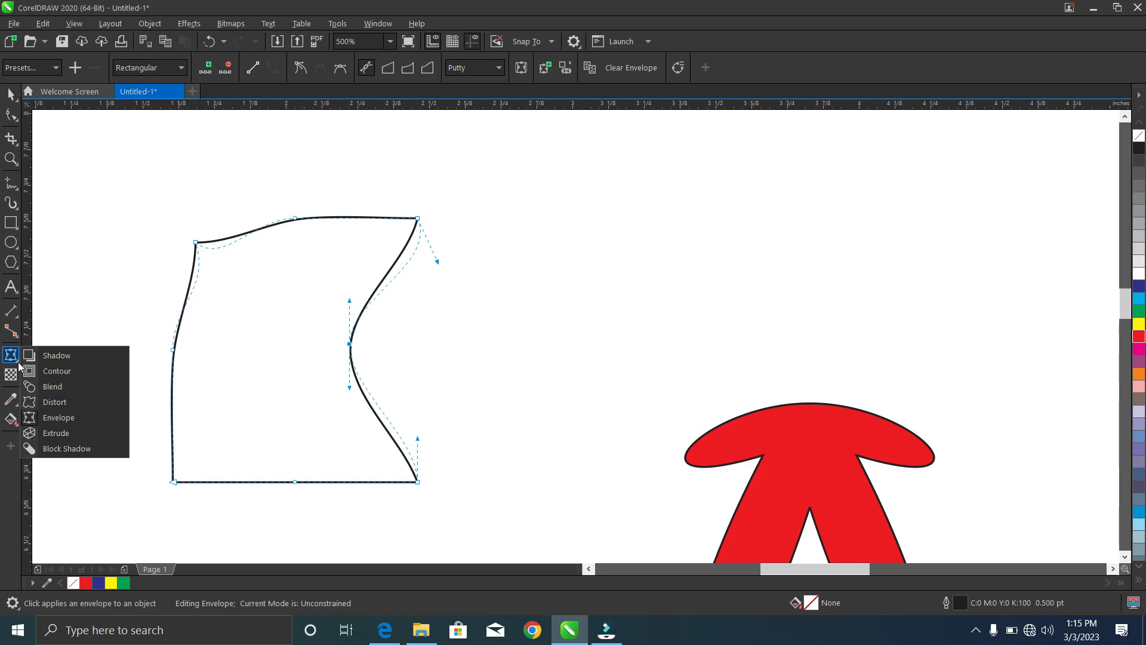
pyautogui.click(57, 432)
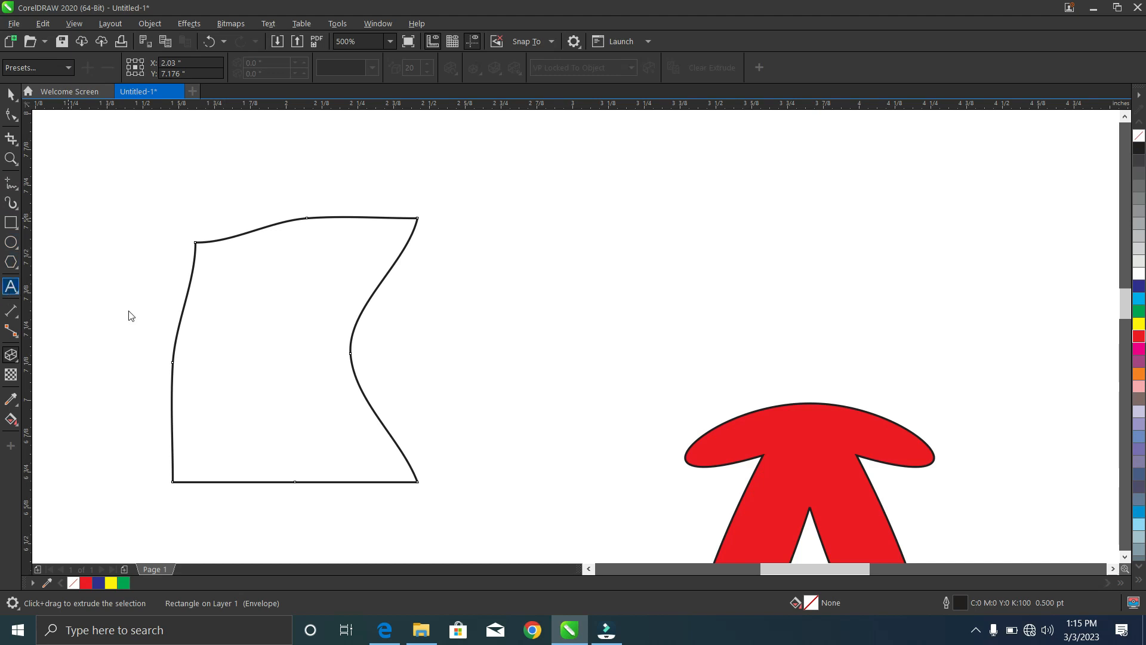
pyautogui.click(542, 264)
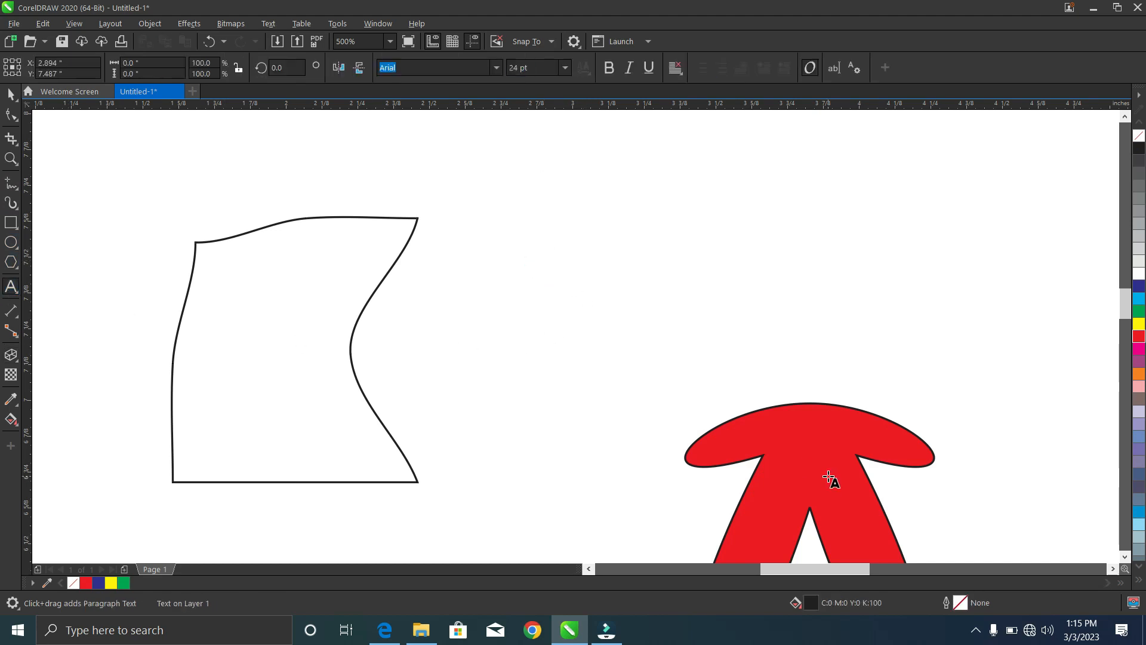
pyautogui.write('CORELDRAWE')
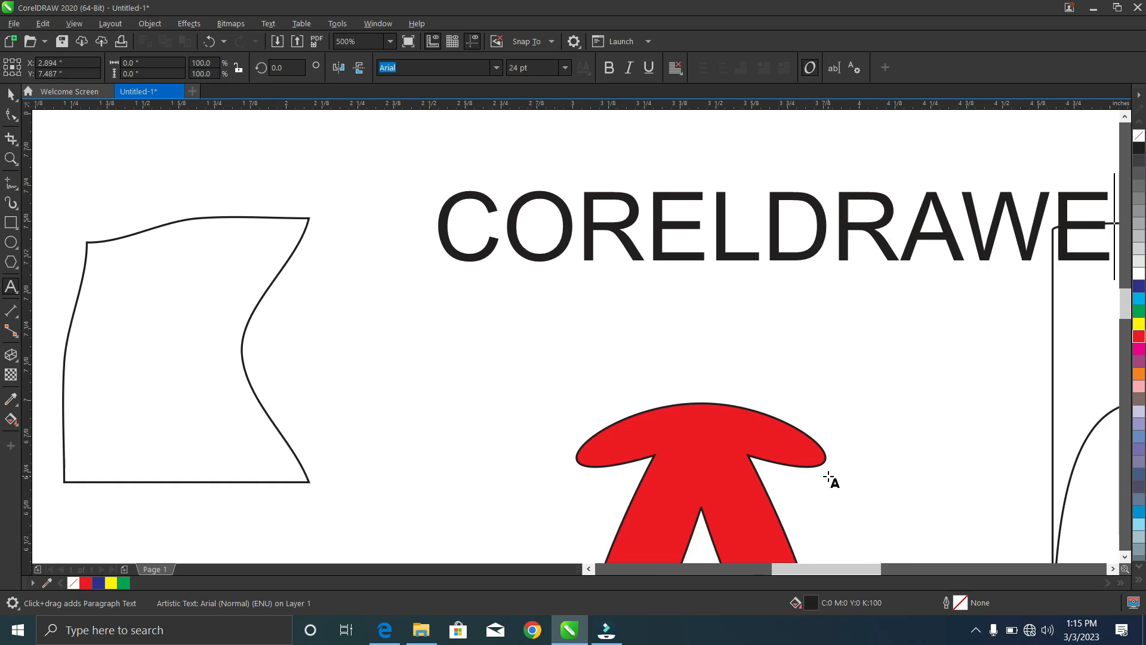
pyautogui.press('BackSpace')
pyautogui.press('Escape')
# Step: Change the font of the CORELDRAW text to Cooper Black
pyautogui.click(498, 67)
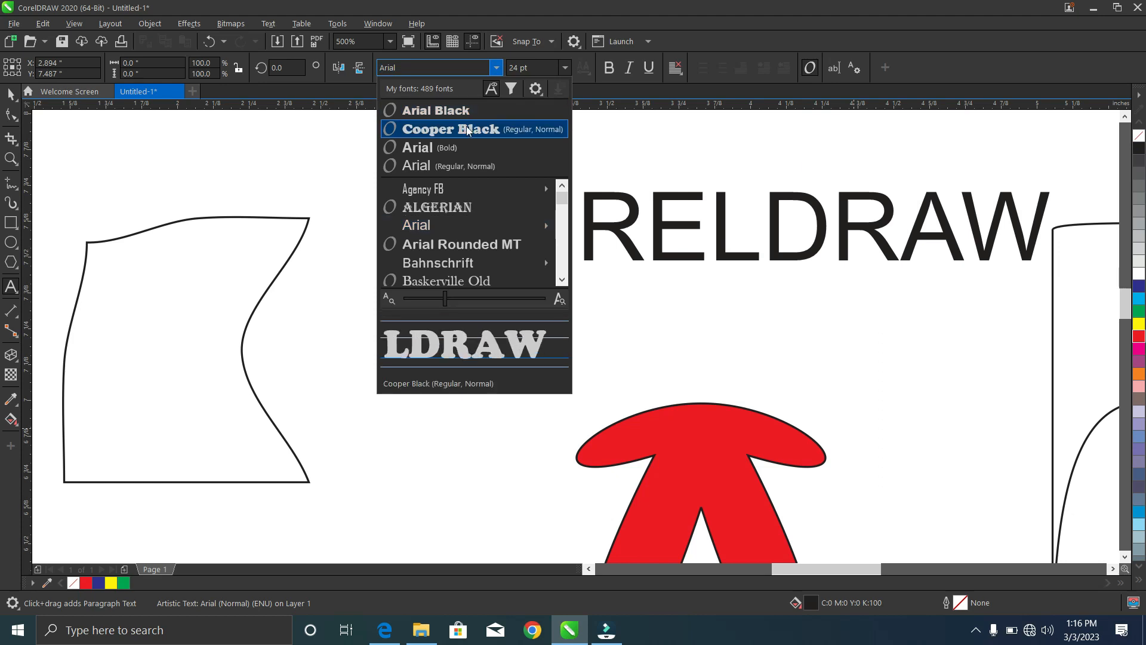
pyautogui.click(467, 130)
pyautogui.click(11, 93)
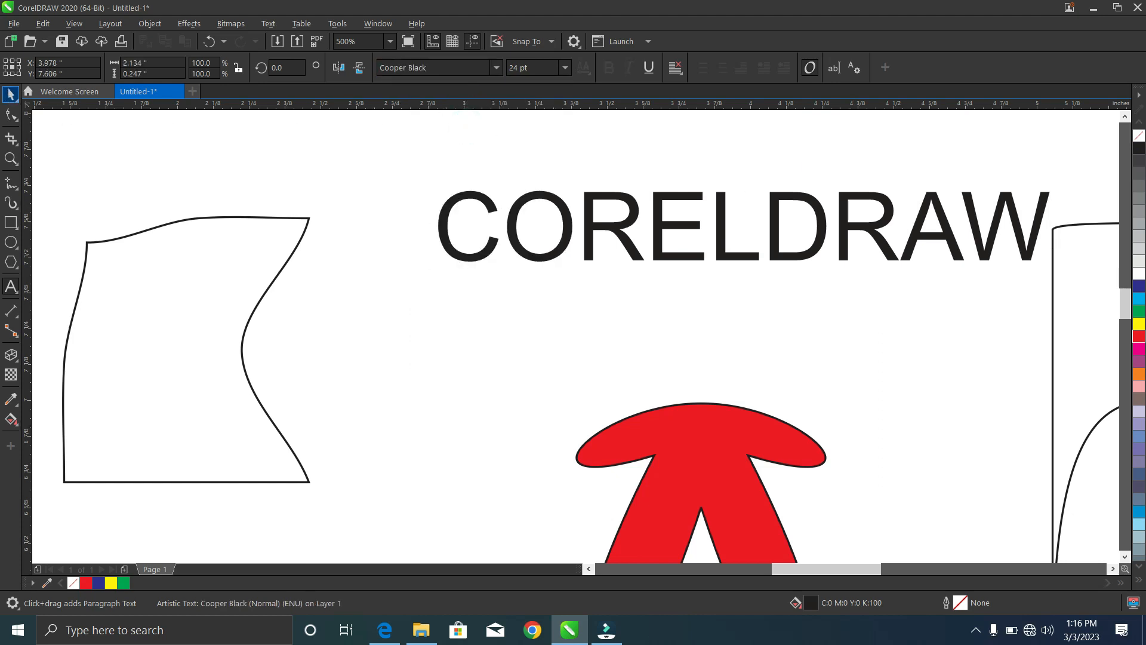
pyautogui.click(496, 67)
pyautogui.click(436, 112)
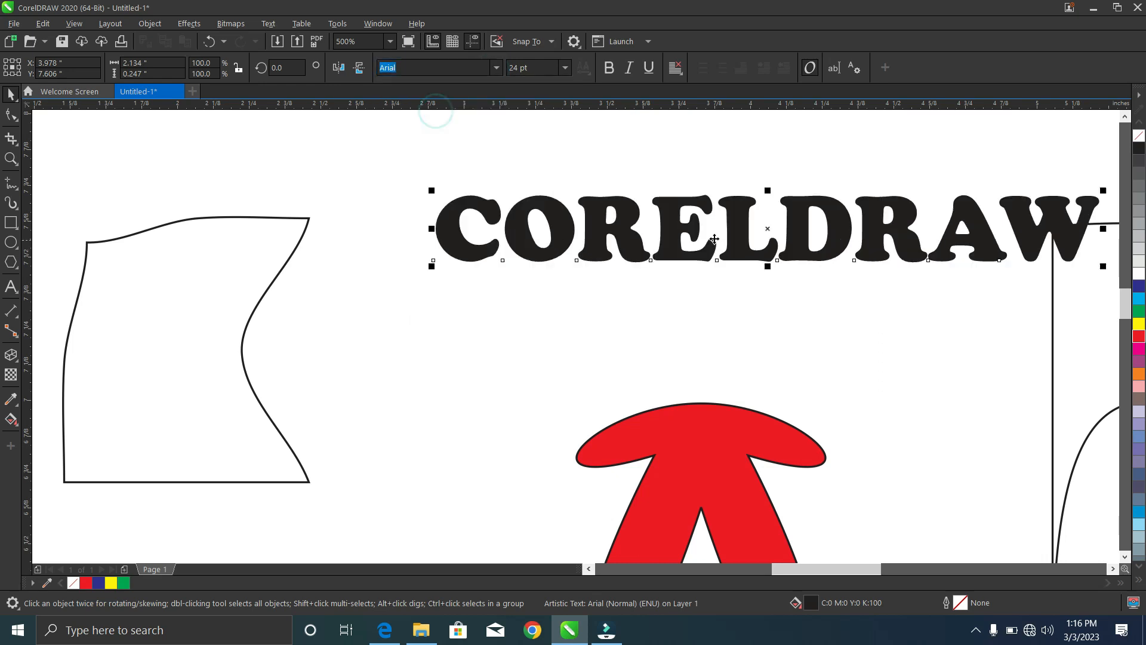
# Step: Move the CORELDRAW text left so it overlaps the enveloped rectangle, and fill it yellow
pyautogui.moveTo(730, 227)
pyautogui.mouseDown()
pyautogui.moveTo(489, 235)
pyautogui.moveTo(490, 255)
pyautogui.mouseUp()
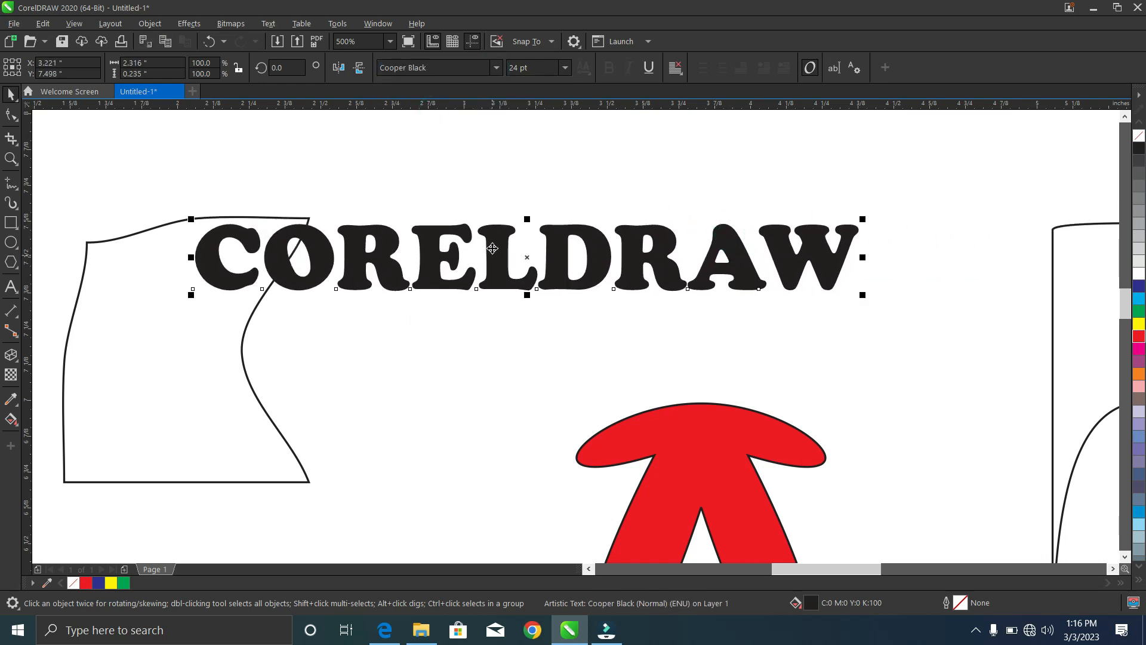
pyautogui.click(1140, 324)
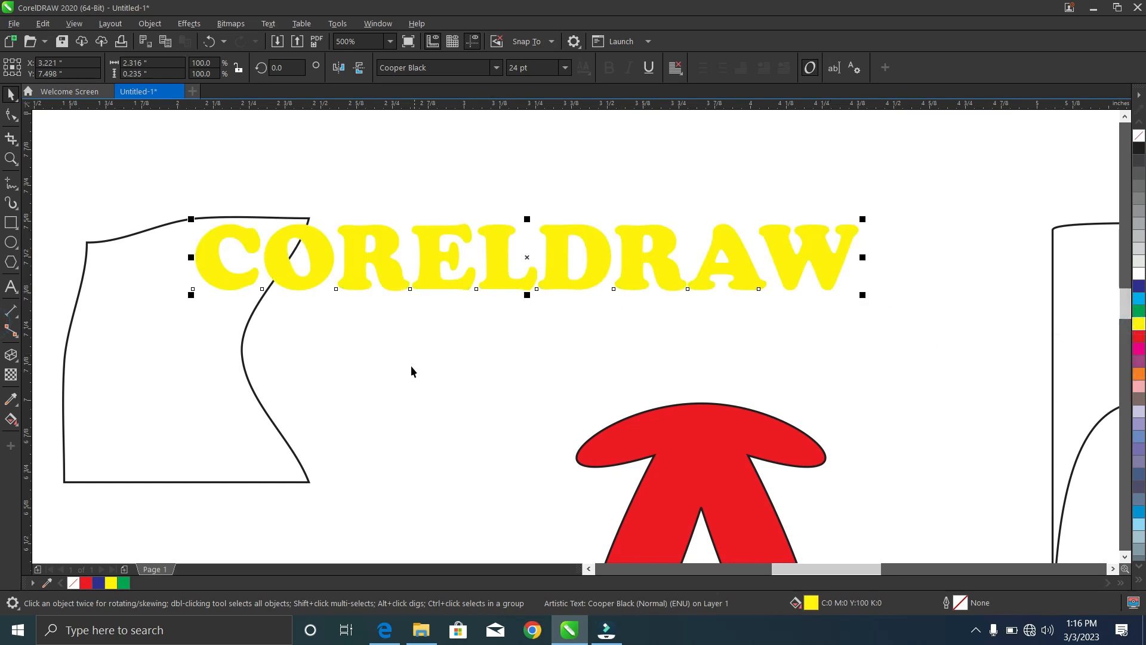
# Step: Extrude the yellow text with depth 20 and place its vanishing point beyond the text's right end, at about 1.503, 0.114 inches
pyautogui.click(11, 355)
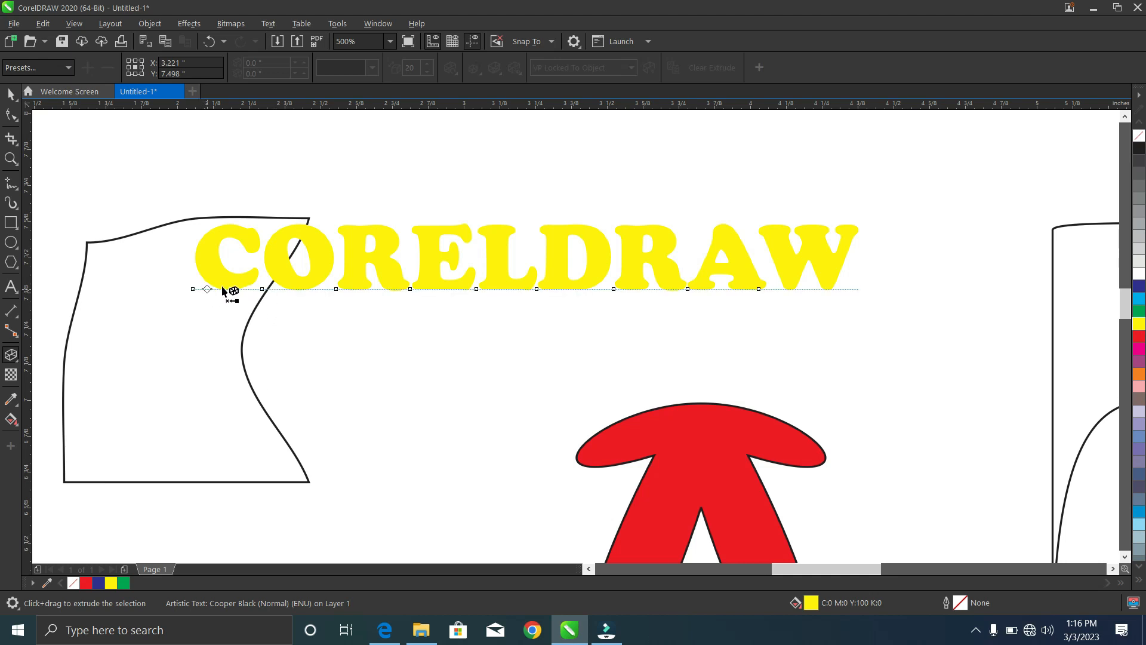
pyautogui.click(192, 290)
pyautogui.click(297, 277)
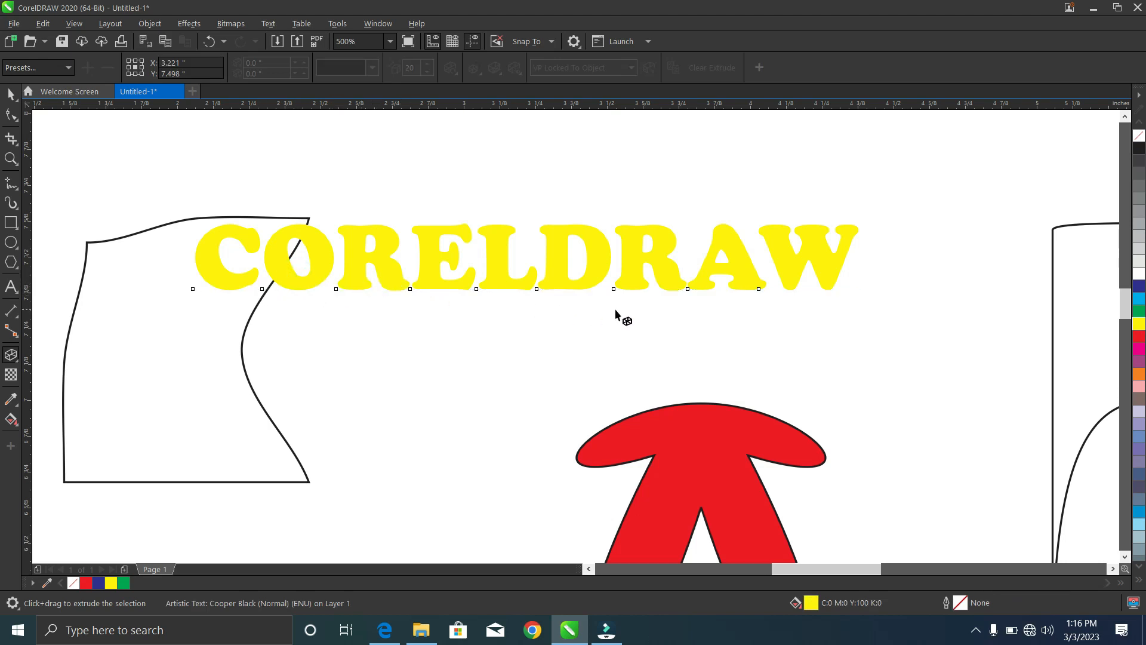
pyautogui.click(193, 288)
pyautogui.click(193, 288)
pyautogui.moveTo(212, 270); pyautogui.dragTo(493, 323)
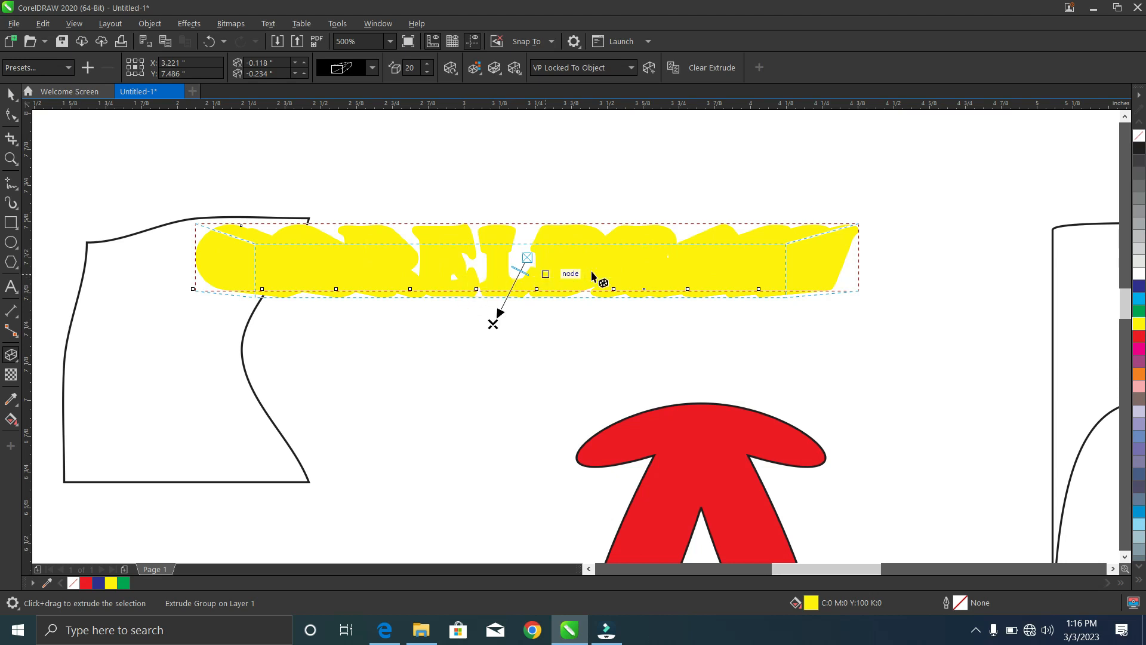
pyautogui.moveTo(493, 325)
pyautogui.mouseDown()
pyautogui.moveTo(760, 309)
pyautogui.moveTo(936, 256)
pyautogui.moveTo(958, 225)
pyautogui.mouseUp()
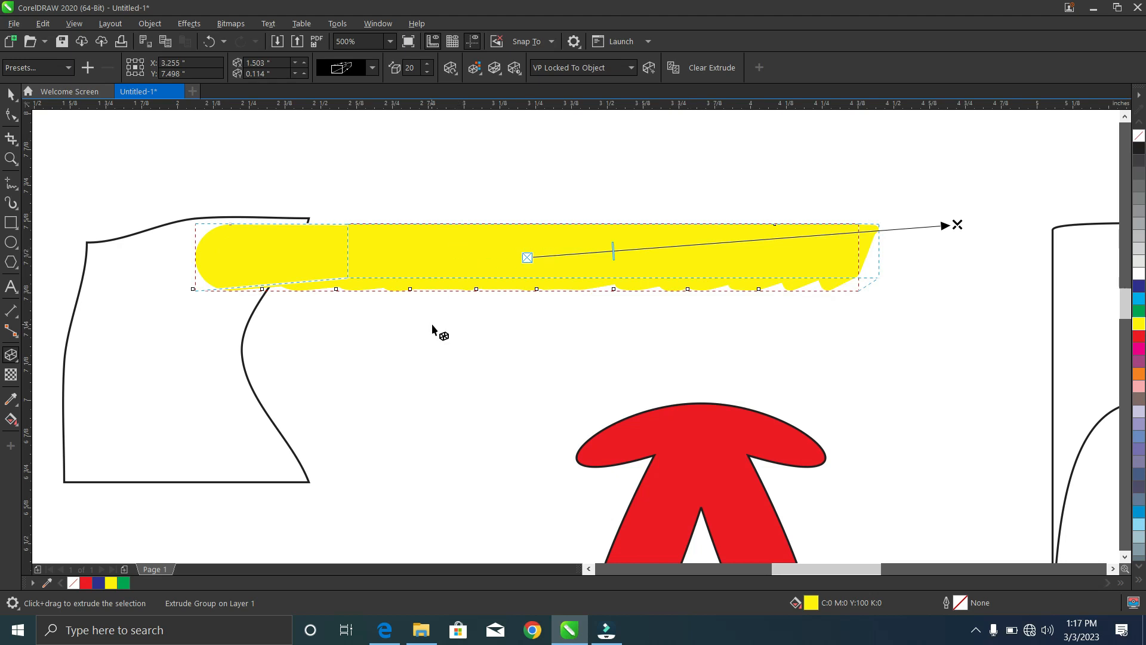
# Step: Give the extruded CORELDRAW text a green outline
pyautogui.click(12, 98)
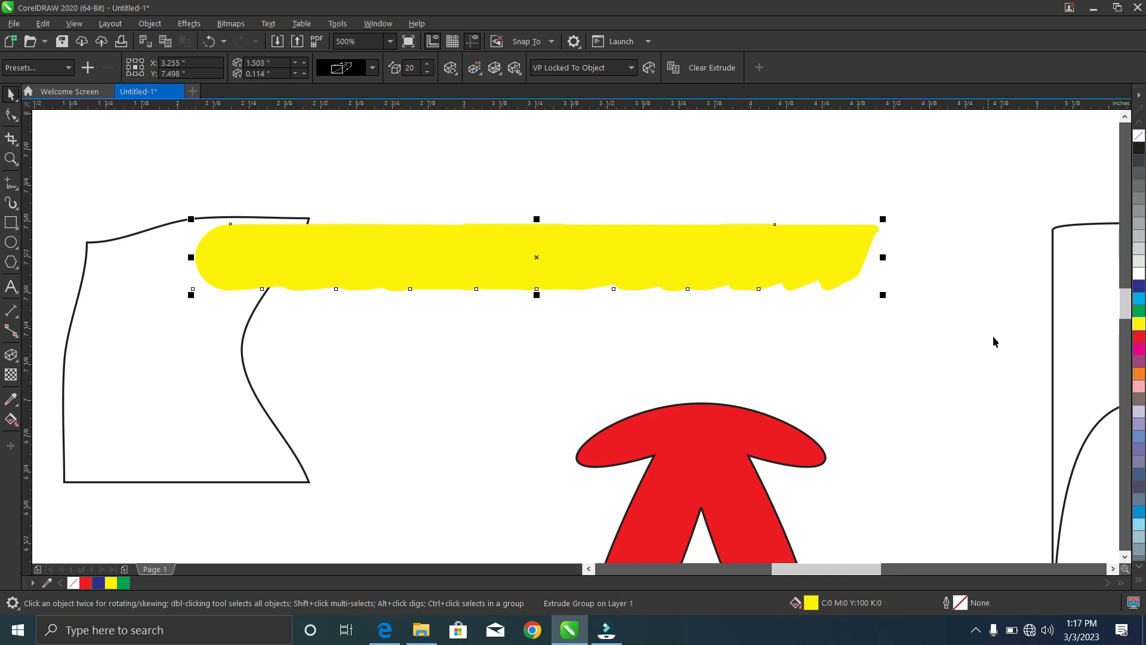
pyautogui.rightClick(1140, 317)
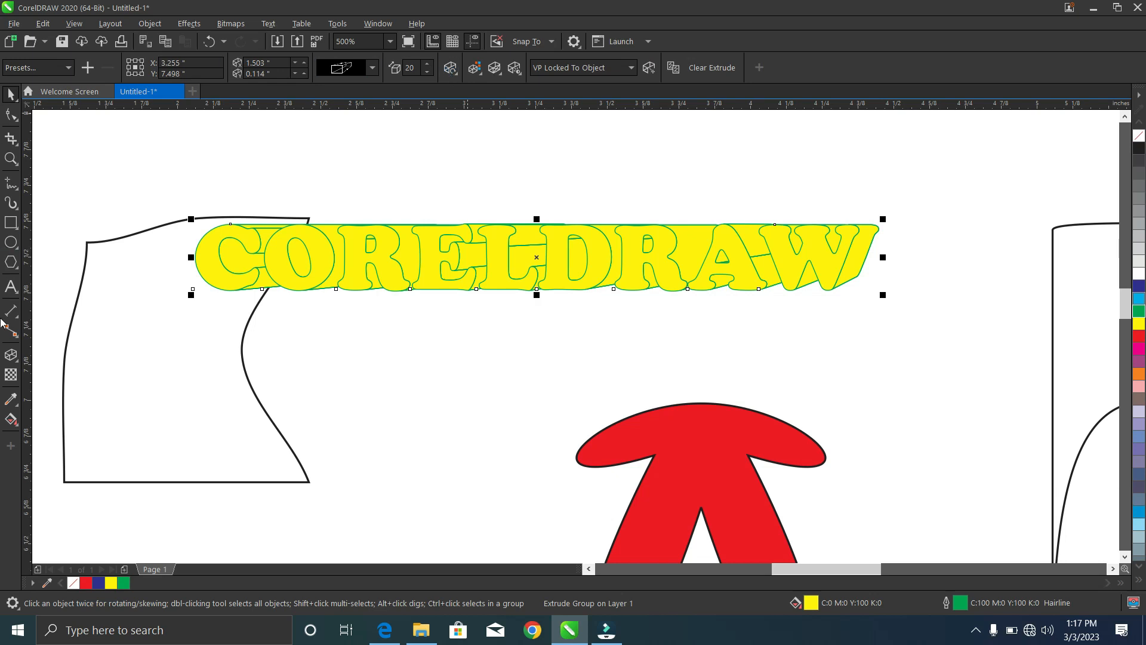
# Step: Examine the rotation, color and bevel settings of the text's extrusion
pyautogui.click(11, 355)
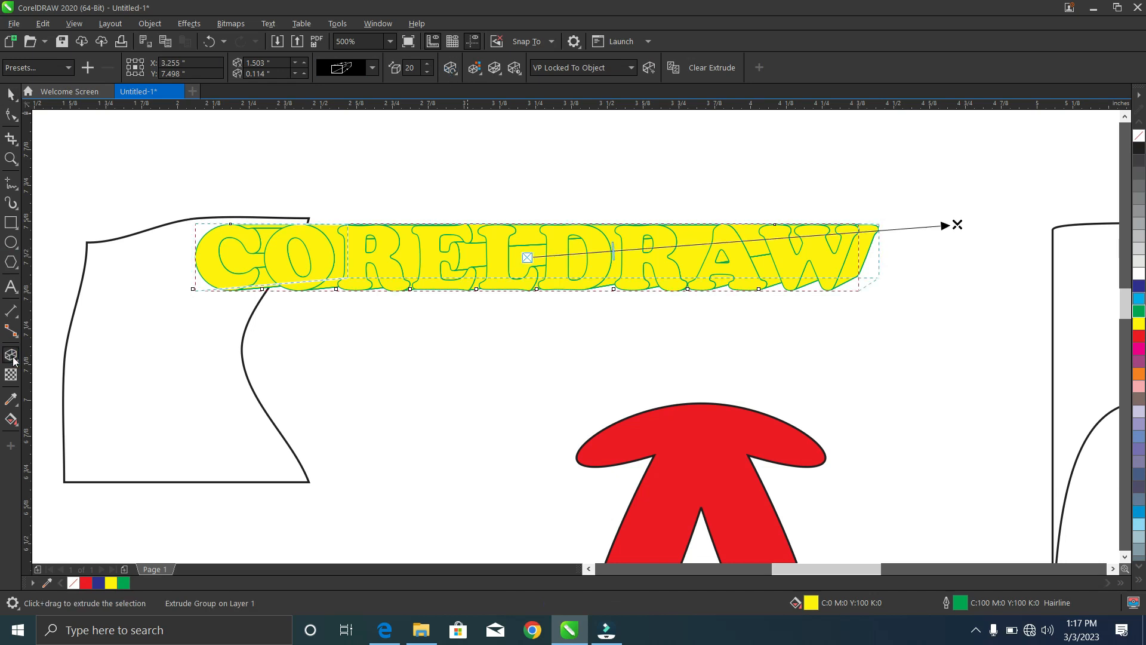
pyautogui.click(449, 69)
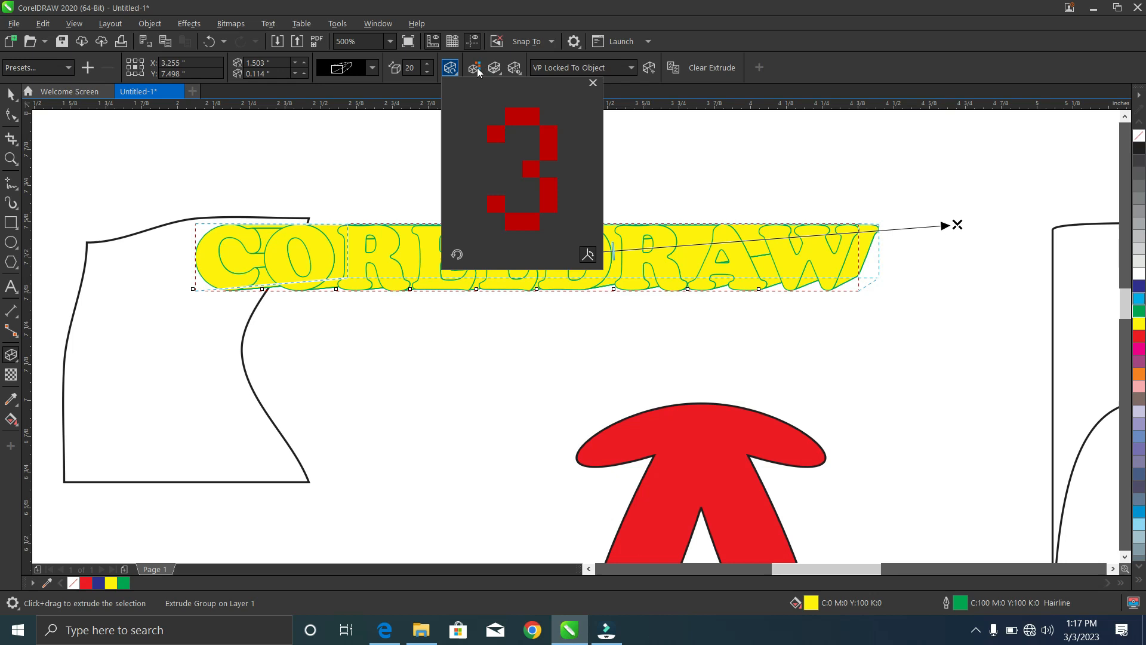
pyautogui.click(477, 68)
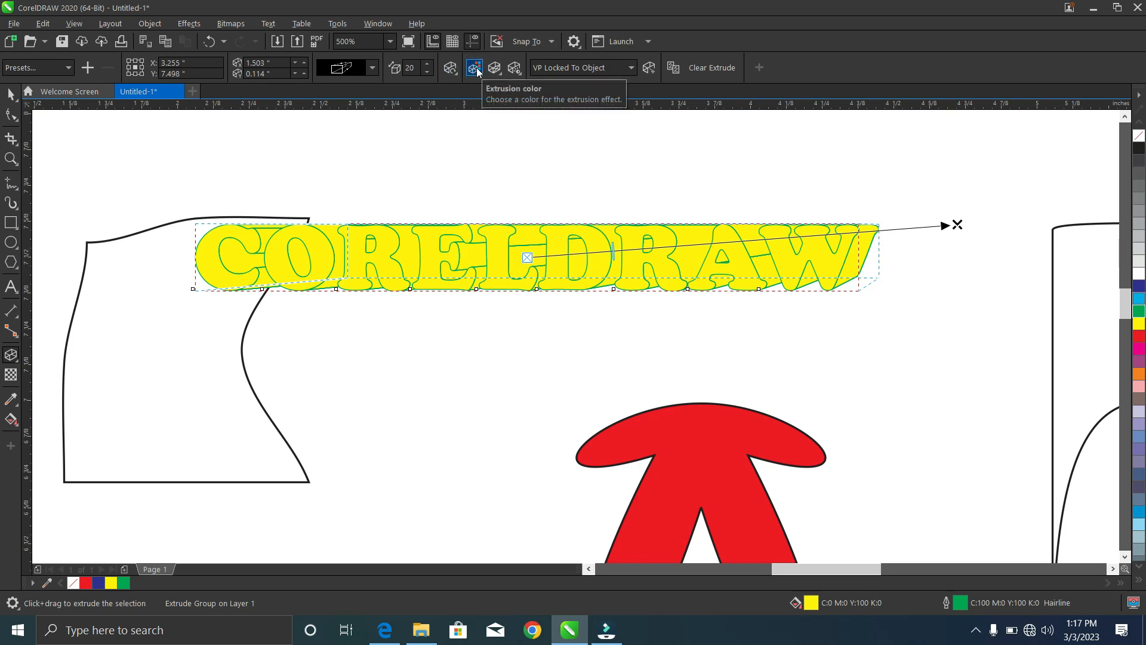
pyautogui.click(493, 67)
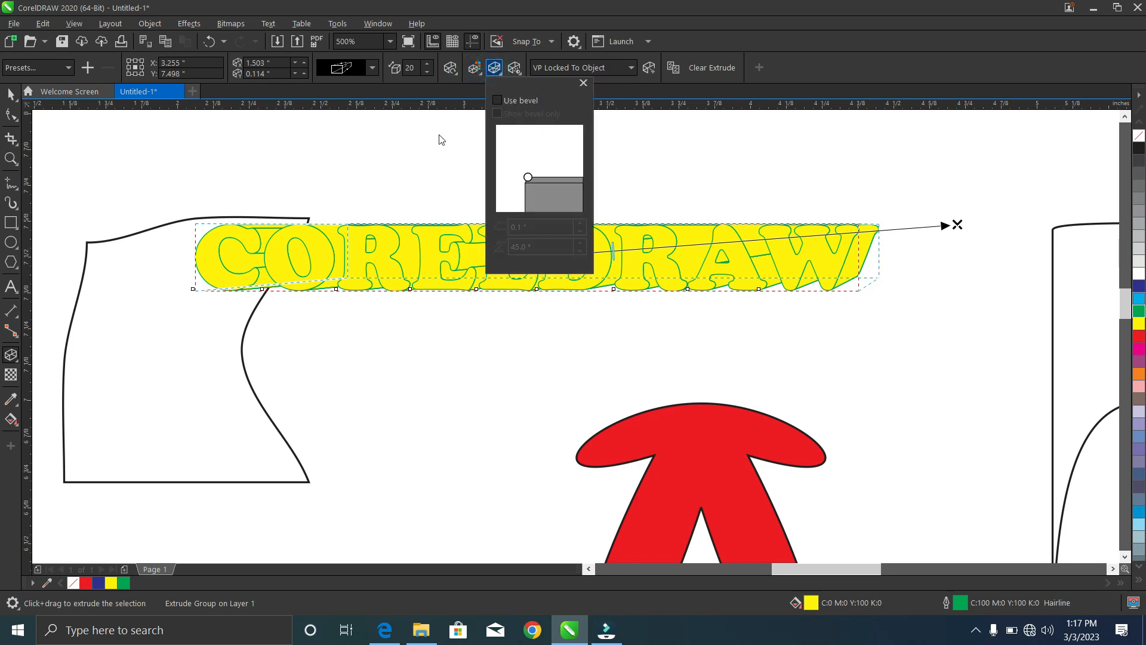
pyautogui.click(368, 173)
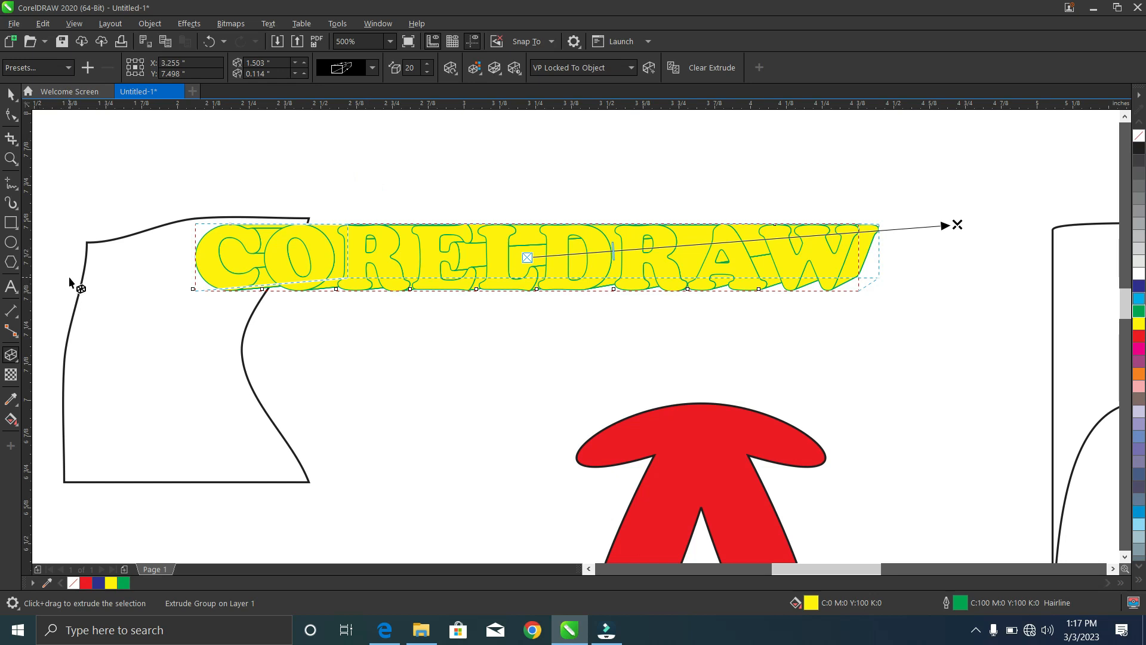
# Step: Add the artistic text CORELDRAW in 24 pt Arial capitals just below the extruded yellow text
pyautogui.click(19, 361)
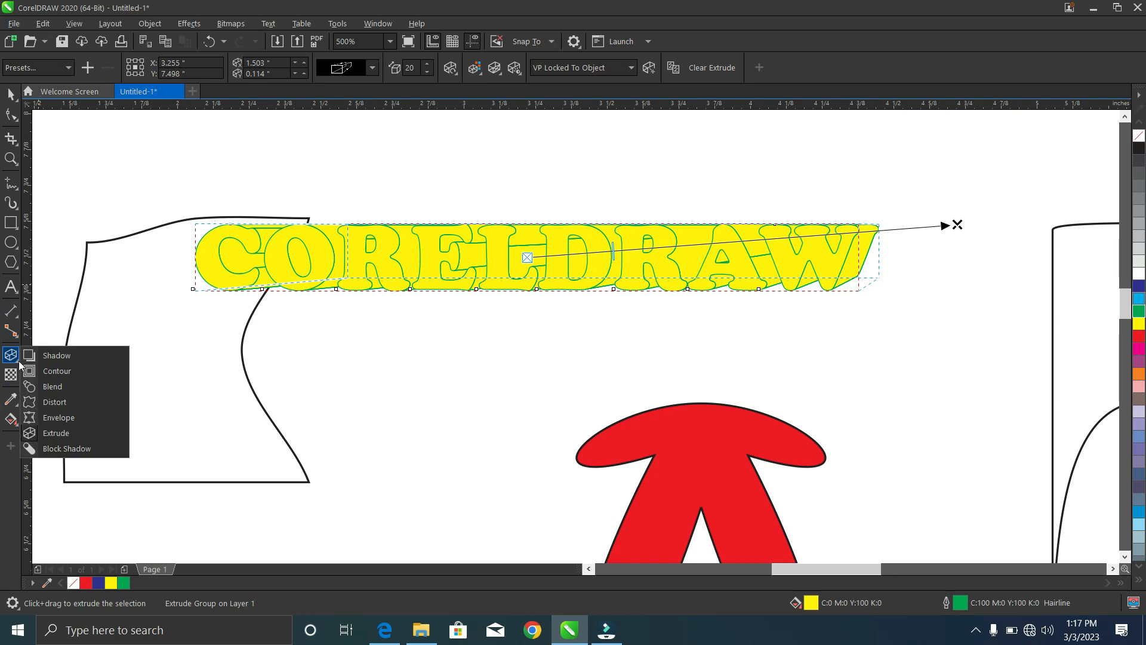
pyautogui.click(58, 446)
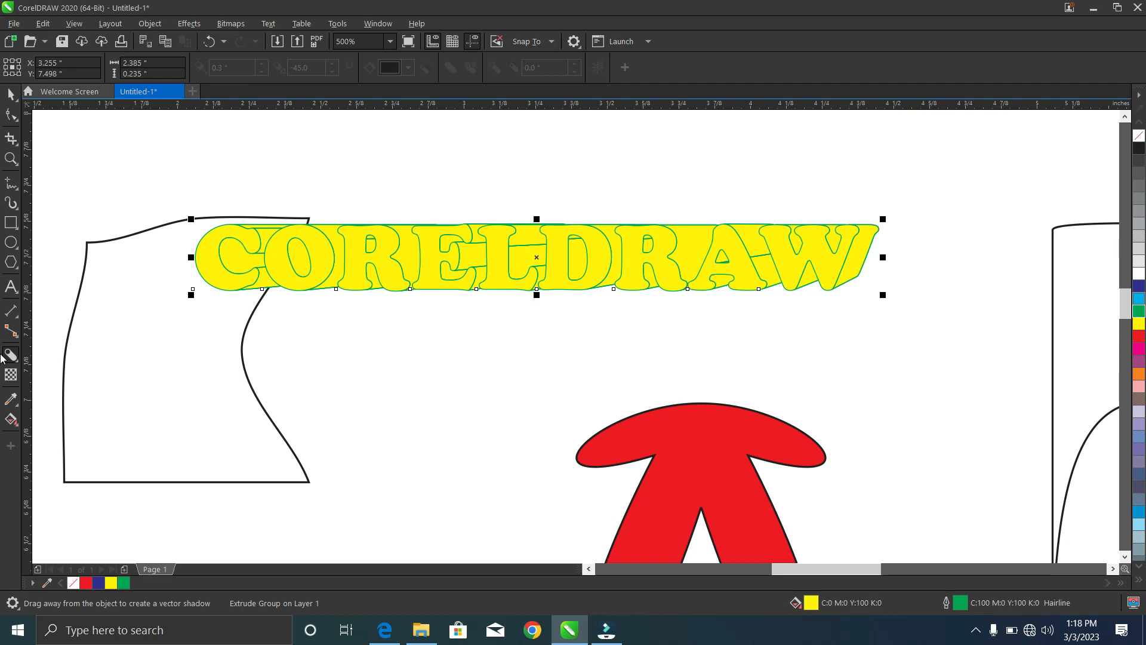
pyautogui.click(10, 287)
pyautogui.click(364, 363)
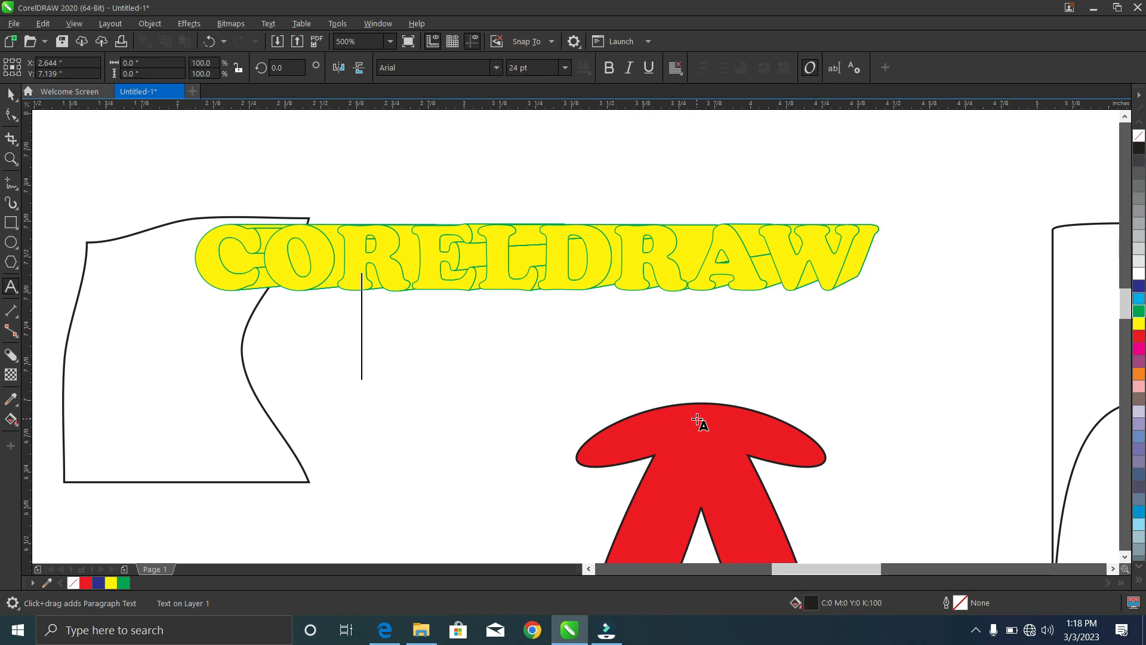
pyautogui.write('core')
pyautogui.press('BackSpace')
pyautogui.press('BackSpace')
pyautogui.press('BackSpace')
pyautogui.press('BackSpace')
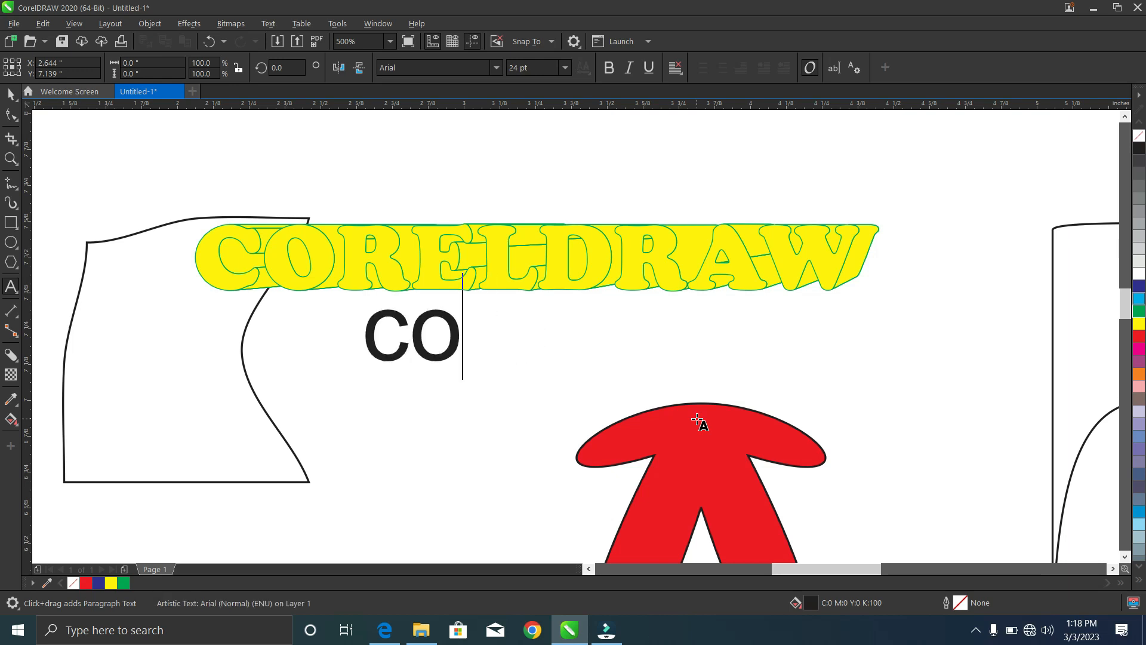
pyautogui.write('CORELDRAW')
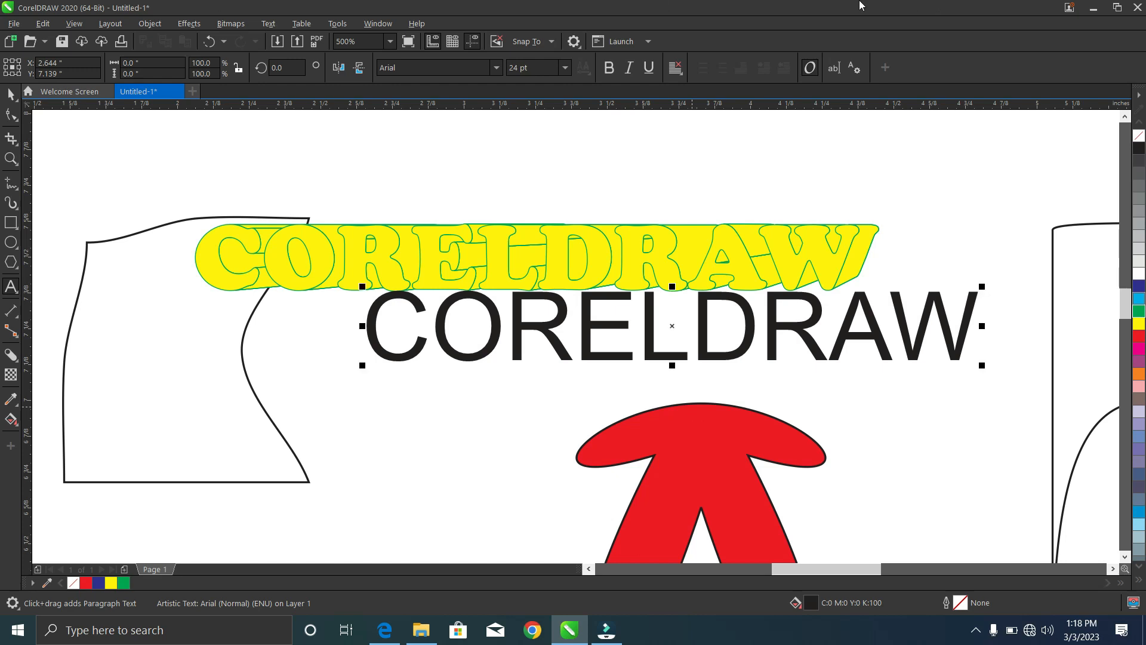
# Step: Try a block shadow about 0.146 inches deep on the black CORELDRAW text, and undo it
pyautogui.click(11, 355)
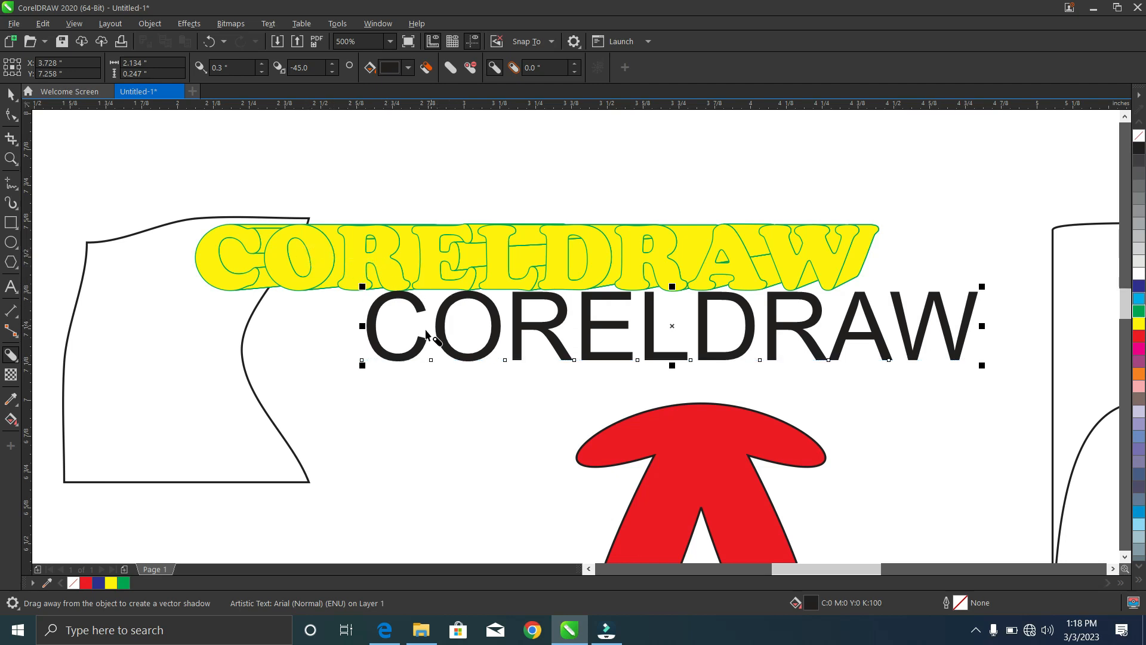
pyautogui.moveTo(369, 341); pyautogui.dragTo(659, 370)
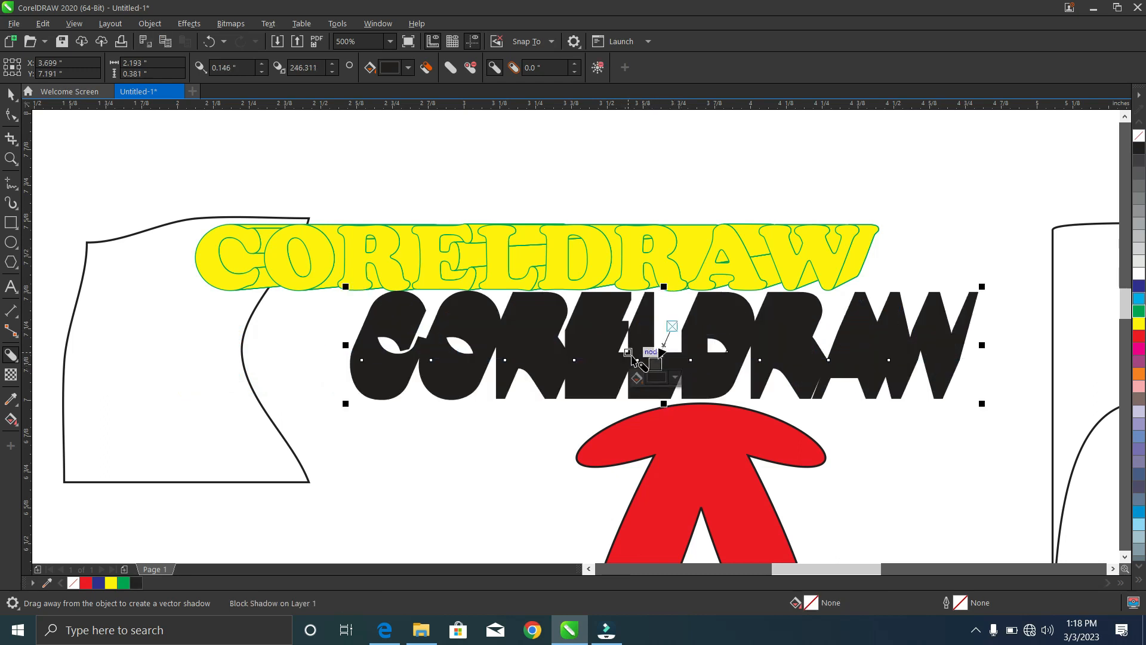
pyautogui.hotkey('ctrl', 'z')
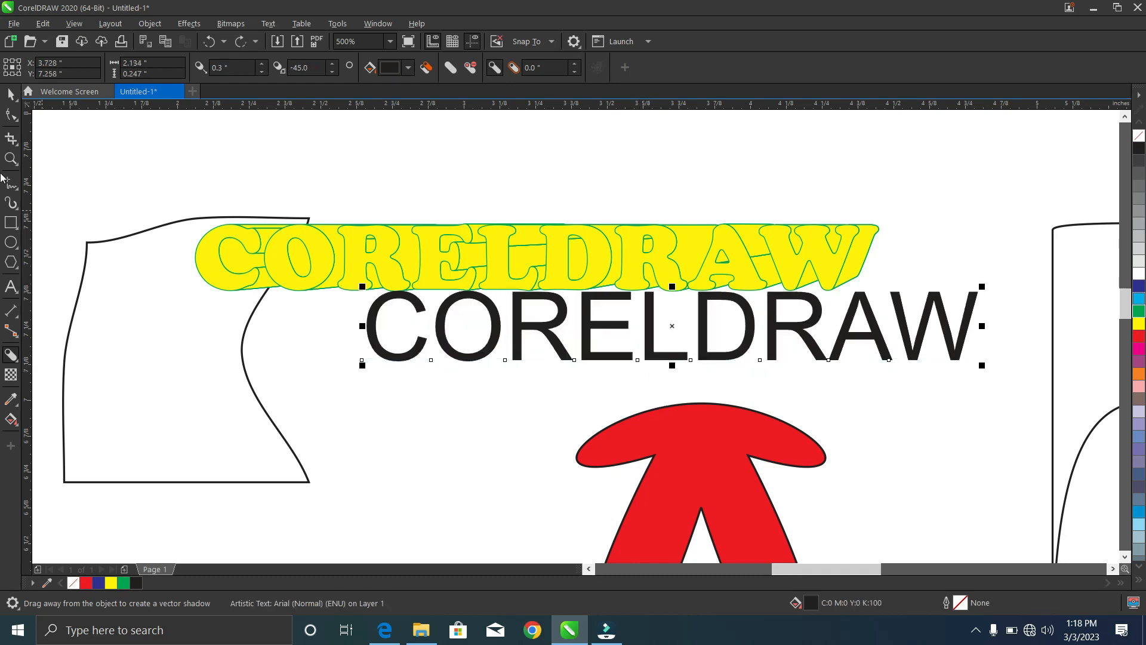
# Step: Fill the black CORELDRAW text red and cast a block shadow down and to the left, about 0.2 inches deep at about 244 degrees
pyautogui.click(10, 93)
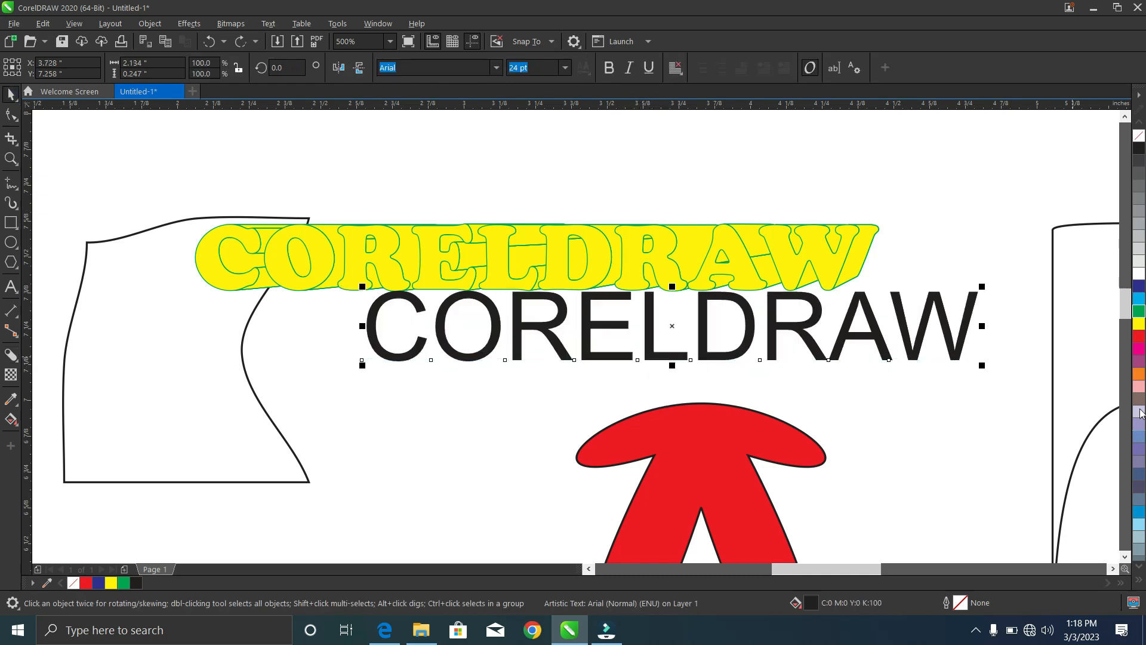
pyautogui.click(1139, 337)
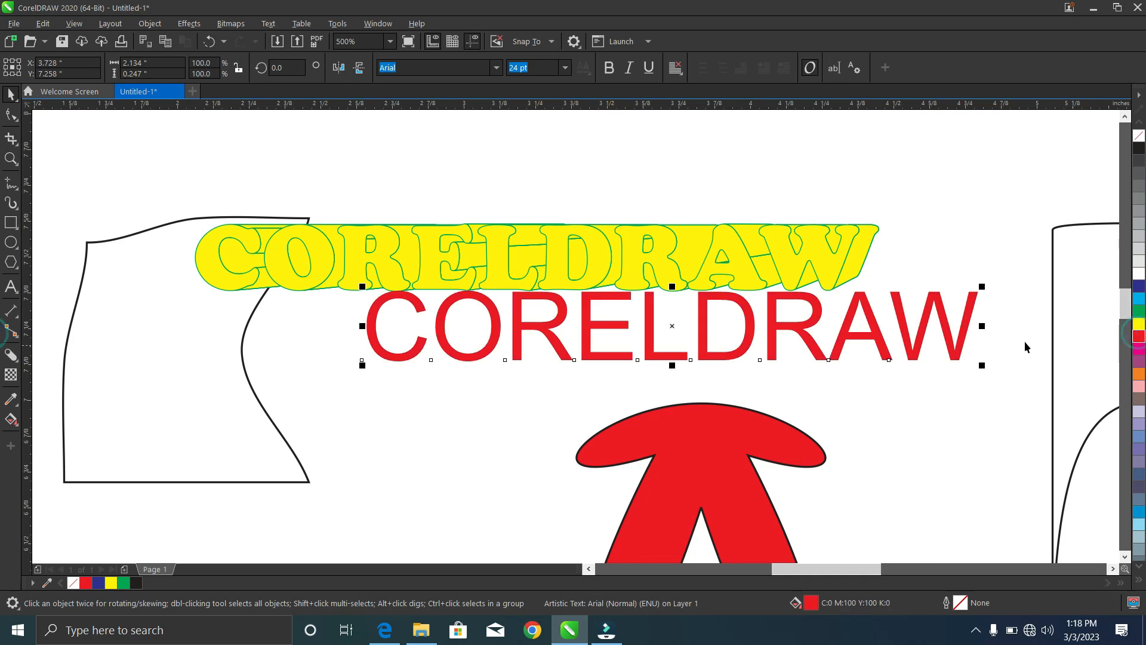
pyautogui.click(10, 356)
pyautogui.moveTo(392, 328); pyautogui.dragTo(647, 376)
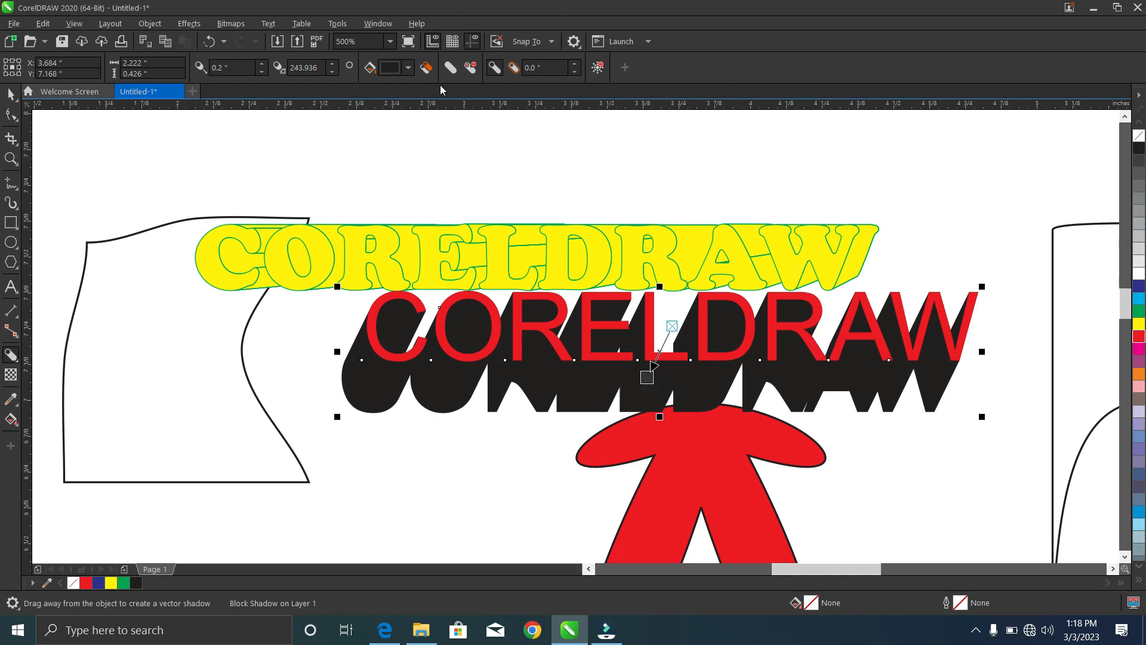
# Step: Try blue #3232B3 and green #39D911 as the block shadow color, and set it to magenta #D9117C
pyautogui.click(409, 68)
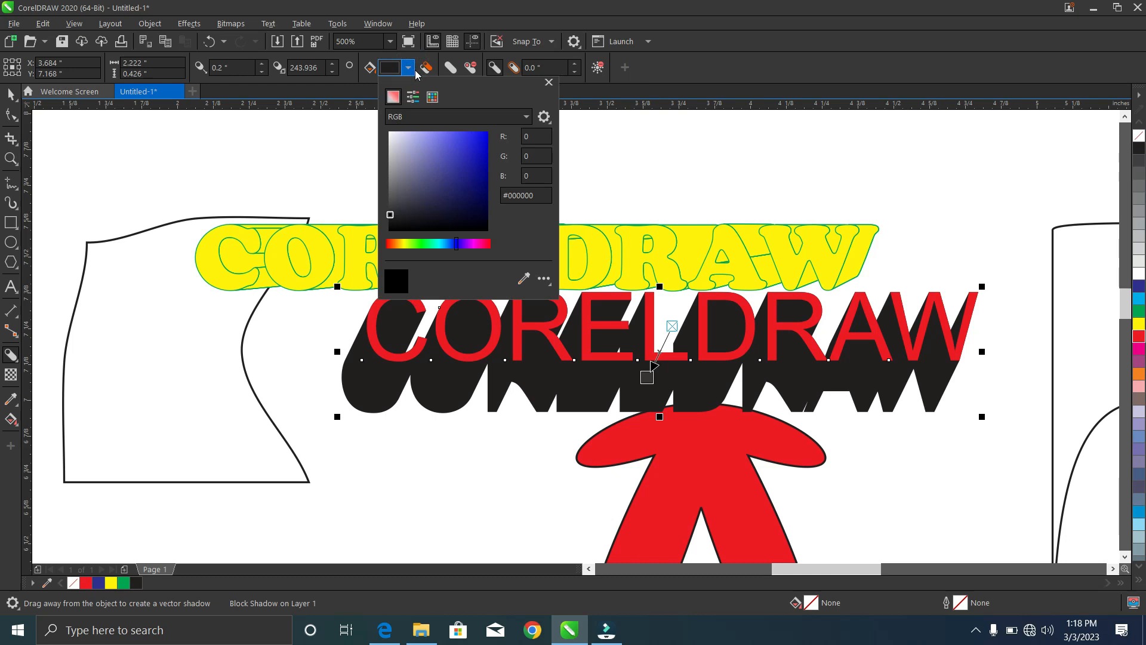
pyautogui.click(461, 161)
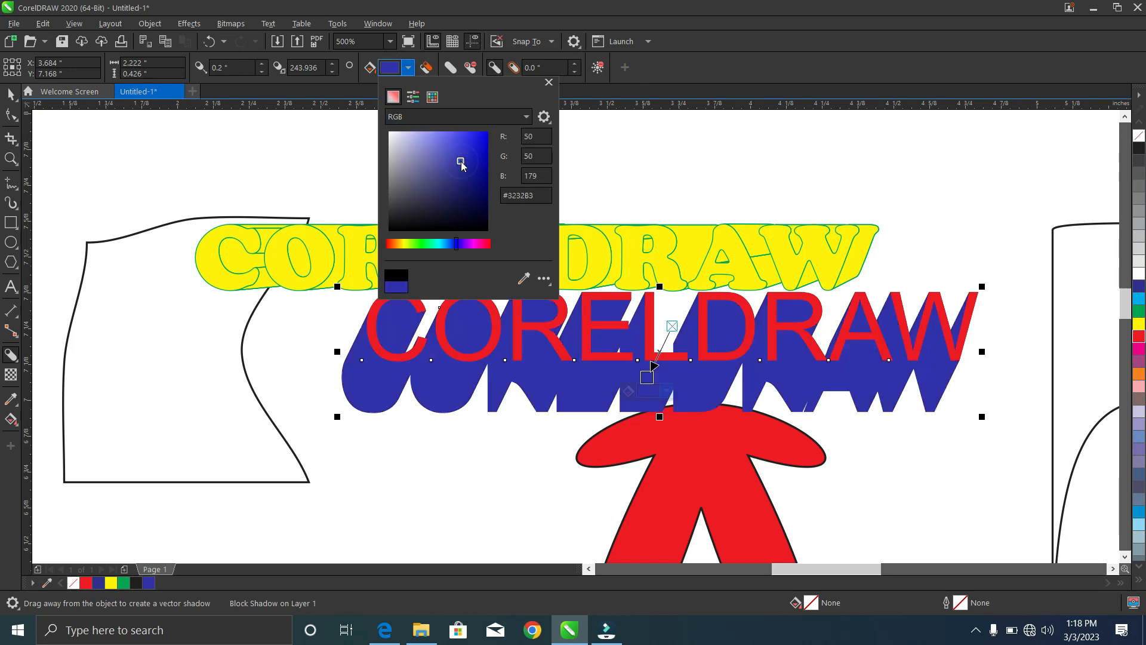
pyautogui.click(393, 137)
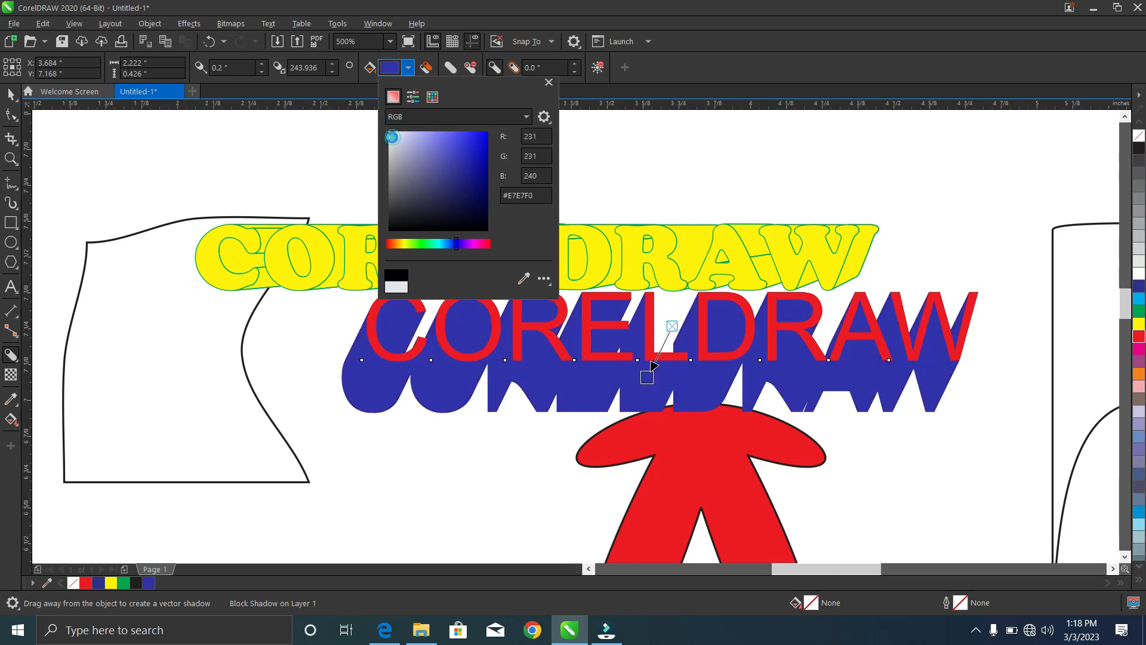
pyautogui.click(418, 244)
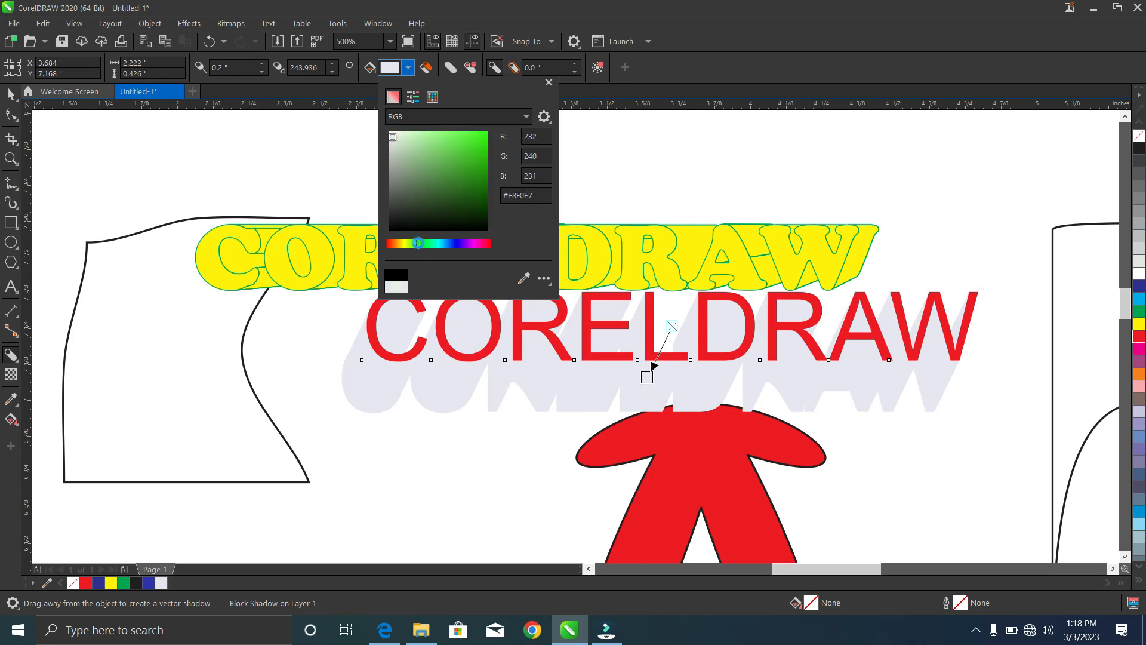
pyautogui.click(480, 147)
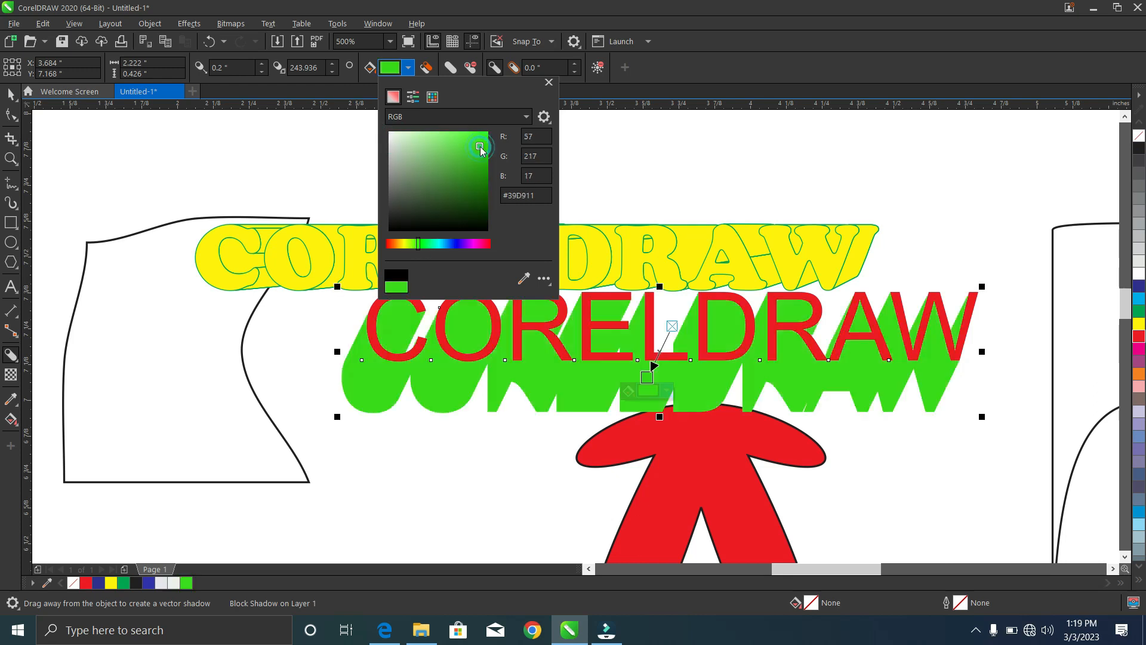
pyautogui.click(452, 242)
pyautogui.click(481, 243)
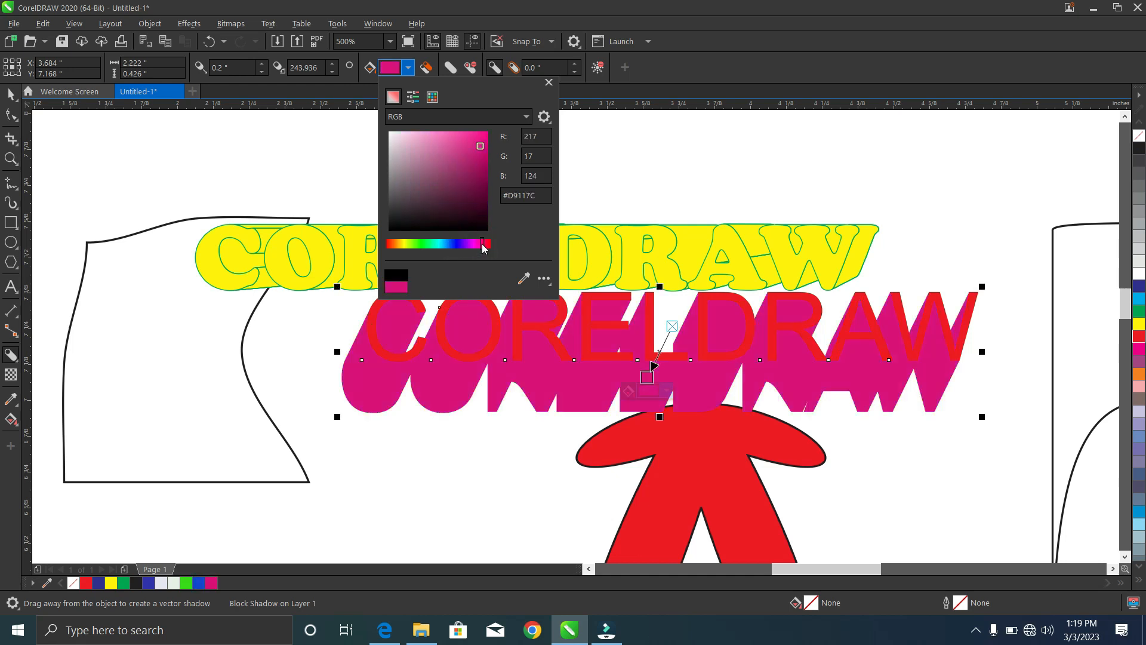